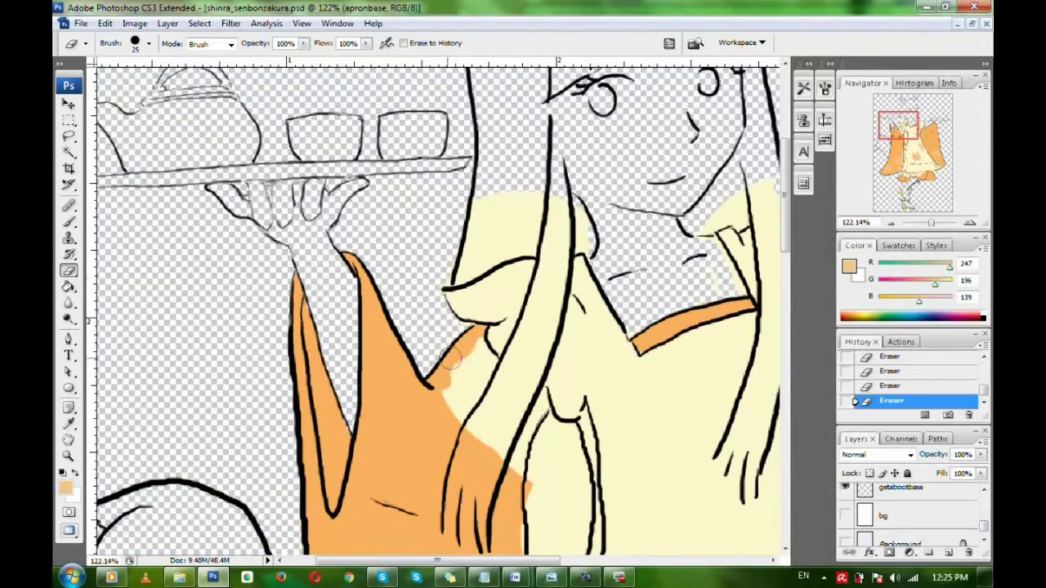
Erase the cream apron colour spilling over the sleeve and shoulder area on the apronbase layer
left_click_drag(454, 358, 475, 404)
mouse_move(653, 386)
left_mouse_down()
mouse_move(511, 224)
mouse_move(470, 486)
left_mouse_up()
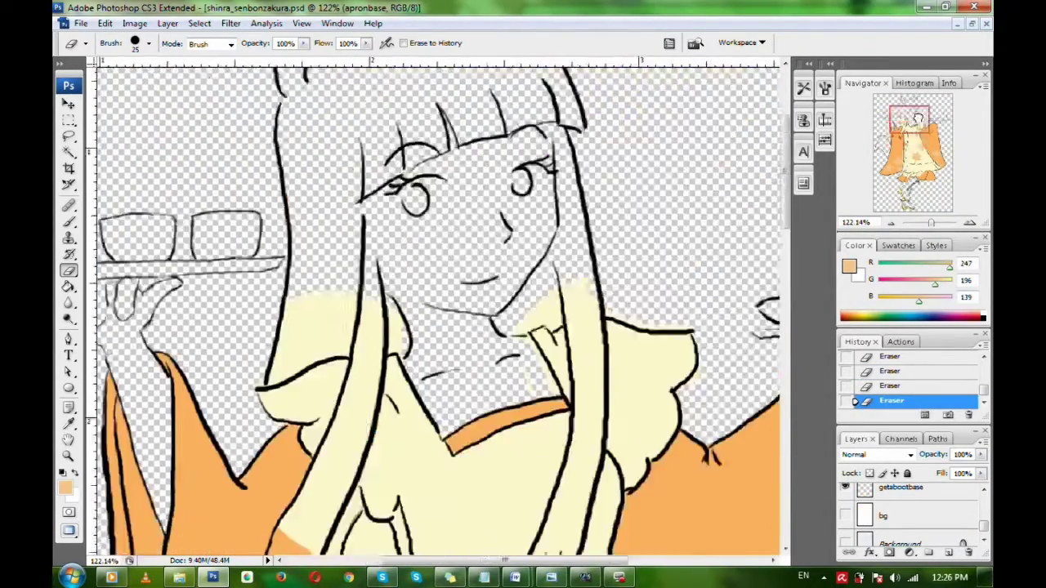
left_click_drag(392, 523, 450, 272)
mouse_move(413, 343)
left_mouse_down()
mouse_move(433, 297)
mouse_move(456, 371)
left_mouse_up()
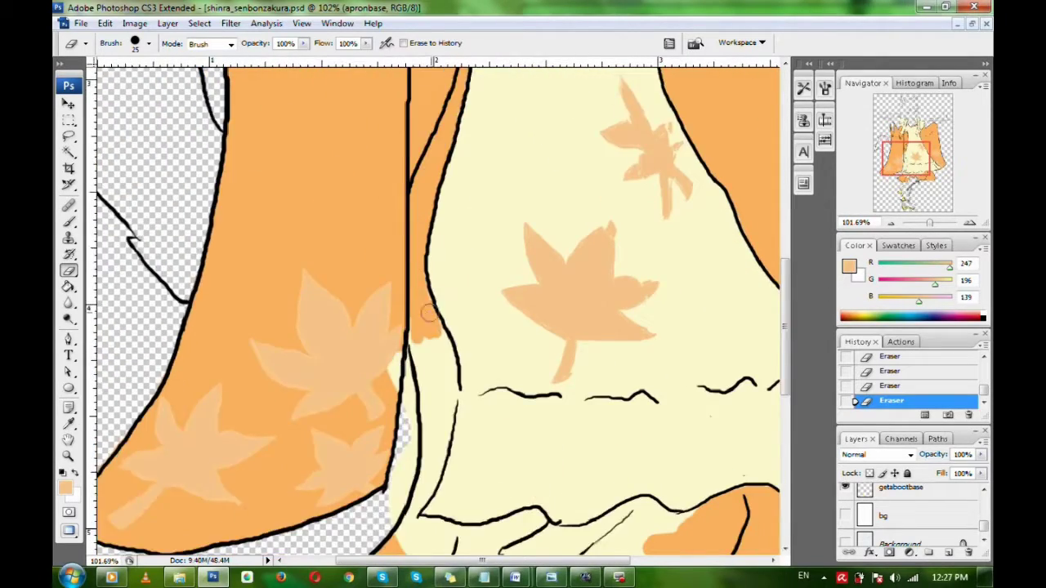
Erase the cream colour spilling past the apron's lower outline beside the kimono sleeve
left_click_drag(429, 413, 441, 319)
mouse_move(437, 252)
left_mouse_down()
mouse_move(450, 348)
mouse_move(420, 424)
left_mouse_up()
mouse_move(458, 457)
left_mouse_down()
mouse_move(425, 358)
mouse_move(609, 331)
mouse_move(509, 349)
mouse_move(435, 334)
left_mouse_up()
left_click_drag(702, 327, 471, 343)
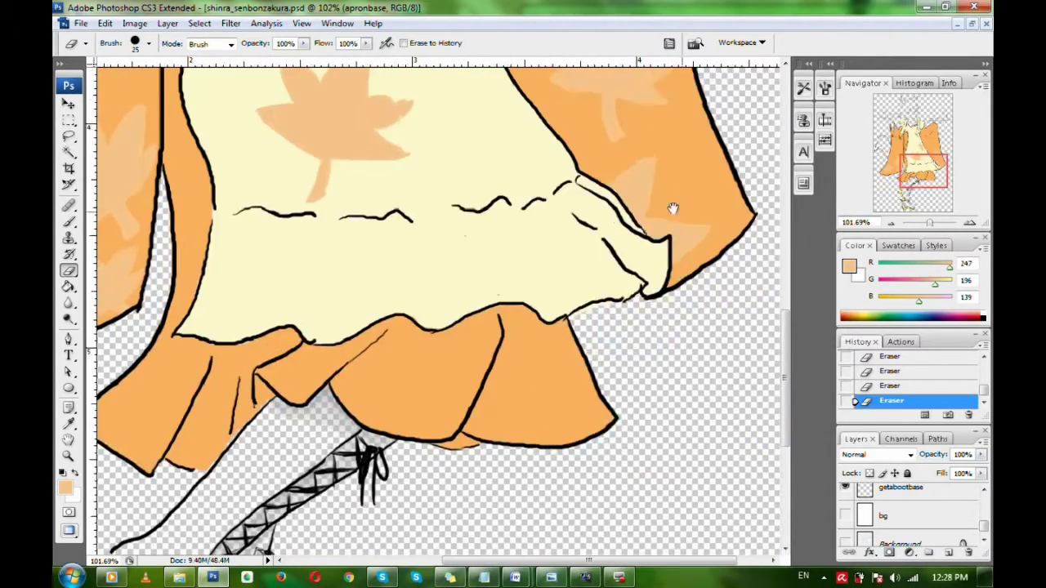
Erase the cream apron colour covering the hair strands and the area around the neckline
left_click_drag(675, 210, 735, 523)
mouse_move(500, 429)
left_mouse_down()
mouse_move(536, 226)
mouse_move(526, 168)
left_mouse_up()
left_click_drag(494, 248, 551, 260)
left_click_drag(555, 204, 538, 216)
mouse_move(447, 199)
left_mouse_down()
mouse_move(551, 162)
mouse_move(467, 320)
mouse_move(485, 392)
left_mouse_up()
left_click_drag(493, 290, 484, 241)
Erase the orange base colour covering the hands and hair strands on the kimonobase layer
left_click(495, 282, "ctrl")
mouse_move(654, 376)
left_mouse_down()
mouse_move(452, 263)
mouse_move(485, 358)
mouse_move(491, 256)
mouse_move(482, 327)
left_mouse_up()
left_click_drag(343, 261, 467, 253)
mouse_move(434, 204)
left_mouse_down()
mouse_move(395, 284)
mouse_move(381, 387)
mouse_move(396, 304)
left_mouse_up()
mouse_move(446, 310)
left_mouse_down()
mouse_move(428, 209)
mouse_move(446, 219)
mouse_move(423, 340)
mouse_move(465, 247)
left_mouse_up()
left_click_drag(458, 221, 434, 306)
left_click_drag(556, 328, 473, 137)
left_click_drag(910, 162, 928, 122)
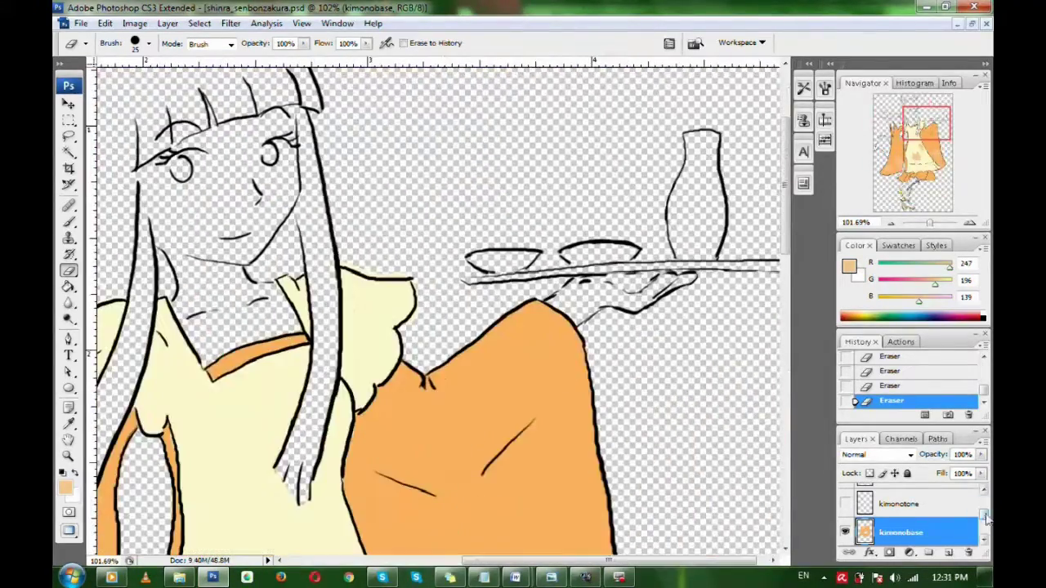
Make the white bg layer and the kimonotone layer visible, and select kimonotone for painting
left_click_drag(983, 515, 984, 530)
left_click(846, 503)
left_click_drag(926, 123, 913, 162)
left_click_drag(984, 529, 984, 514)
left_click(900, 504)
Set the foreground colour to RGB 204, 102, 51 and the Brush to 30% opacity and 40% flow
left_click(69, 423)
left_click(223, 152)
left_click(65, 487)
left_click(561, 191)
left_click(752, 145)
left_click(68, 221)
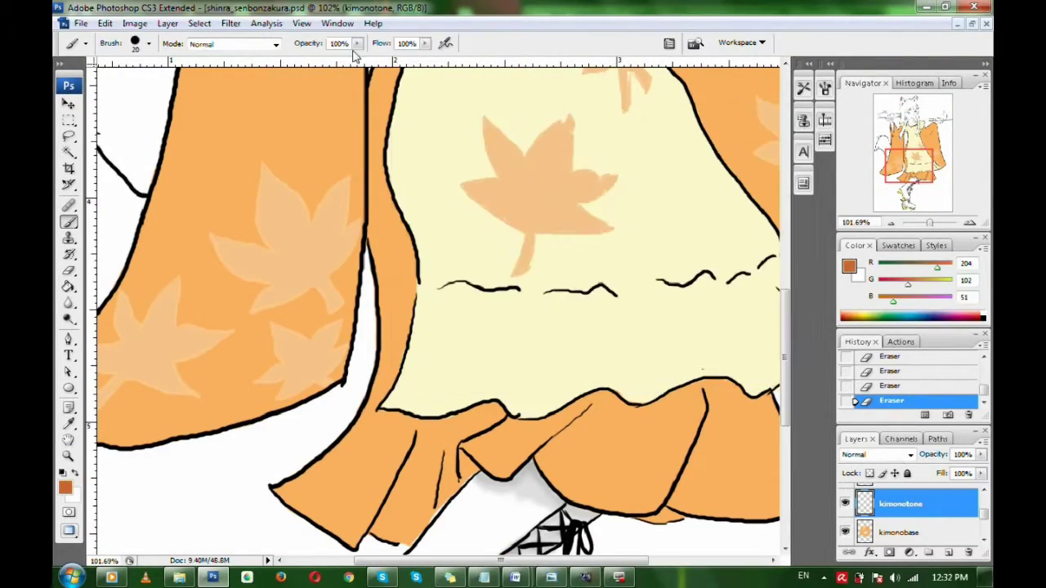
left_click_drag(357, 45, 299, 49)
Shade the kimono's collar trim, the inner fold of the narrow sleeve opening and a small skirt fold in dark orange
left_click_drag(899, 164, 897, 177)
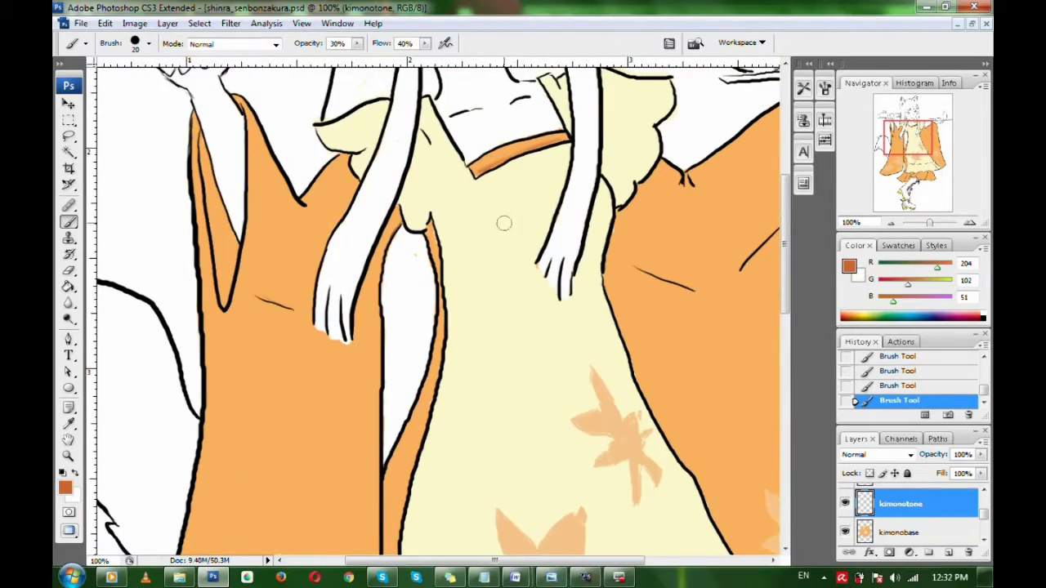
left_click_drag(204, 163, 224, 293)
mouse_move(912, 140)
left_mouse_down()
mouse_move(929, 131)
mouse_move(924, 173)
left_mouse_up()
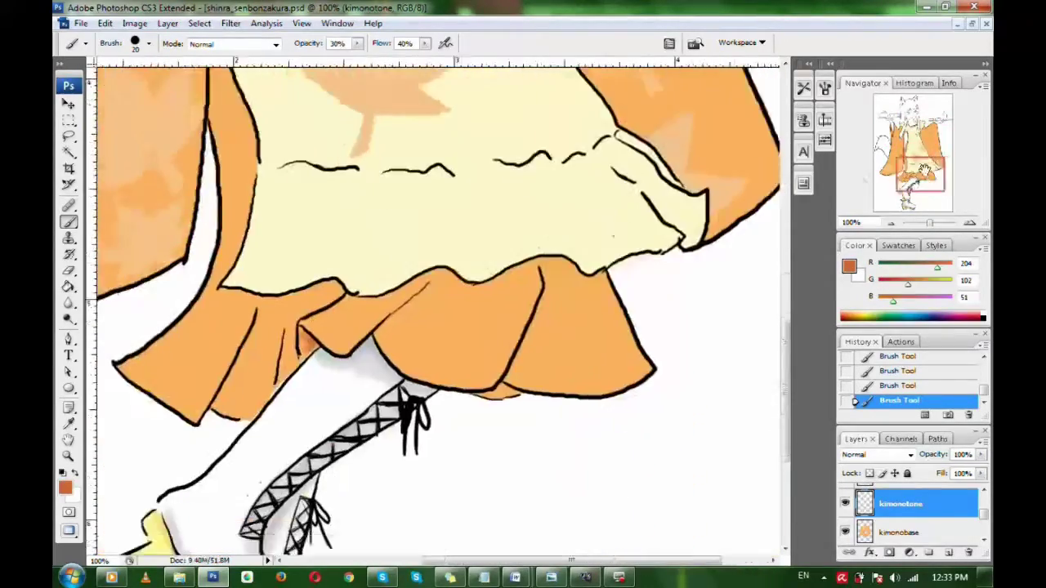
left_click_drag(314, 344, 319, 354)
Shade the narrow kimono strip along the apron's edge next to the tail-side sleeve in dark orange
left_click_drag(924, 172, 911, 165)
left_click_drag(930, 223, 928, 223)
left_click_drag(913, 163, 914, 155)
left_click_drag(390, 133, 395, 155)
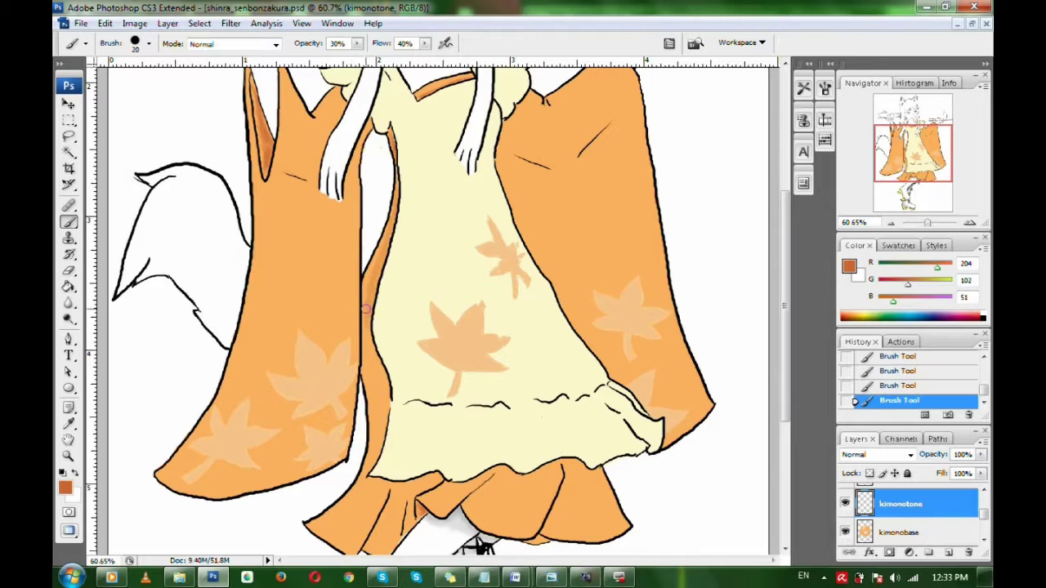
left_click_drag(370, 365, 362, 299)
Shade the folds of the orange skirt ruffle below the apron and soften the strokes with the Blur tool
scroll(363, 430, "down", 3)
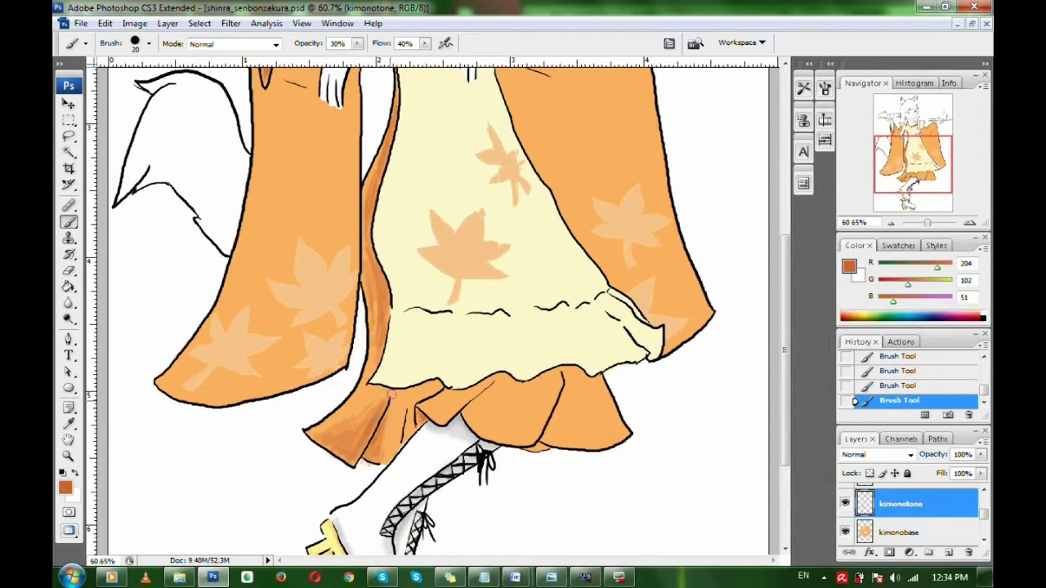
left_click_drag(414, 398, 402, 425)
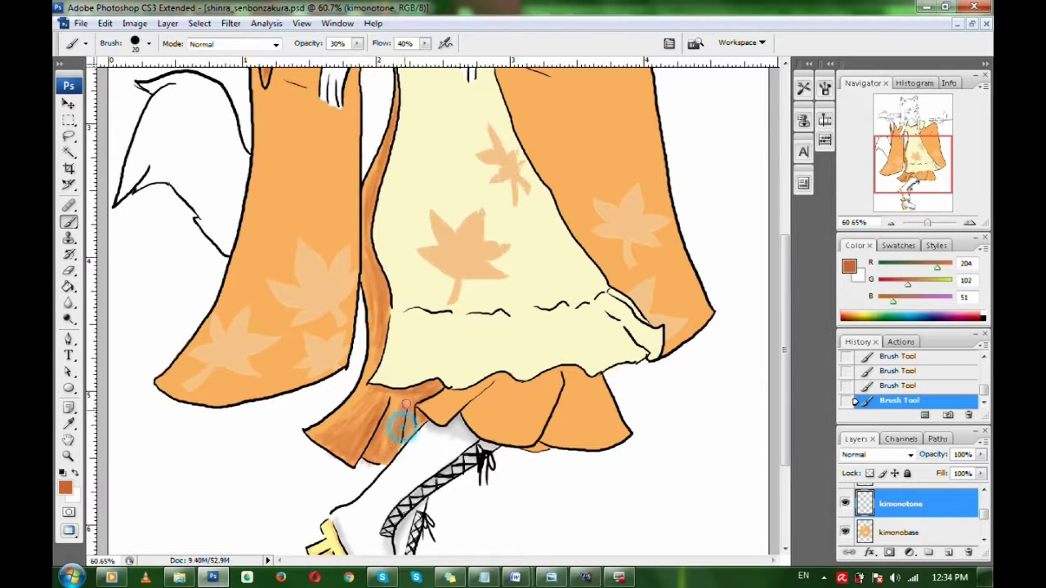
mouse_move(472, 386)
left_mouse_down()
mouse_move(591, 380)
mouse_move(468, 408)
mouse_move(469, 418)
mouse_move(526, 401)
mouse_move(536, 421)
mouse_move(556, 385)
mouse_move(541, 419)
left_mouse_up()
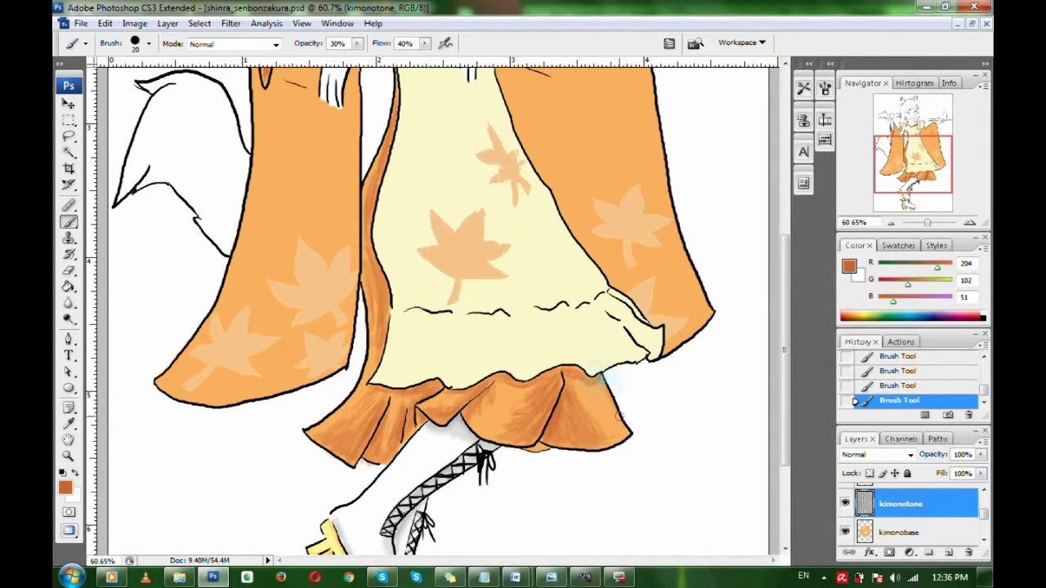
left_click(68, 304)
left_click_drag(585, 415, 591, 436)
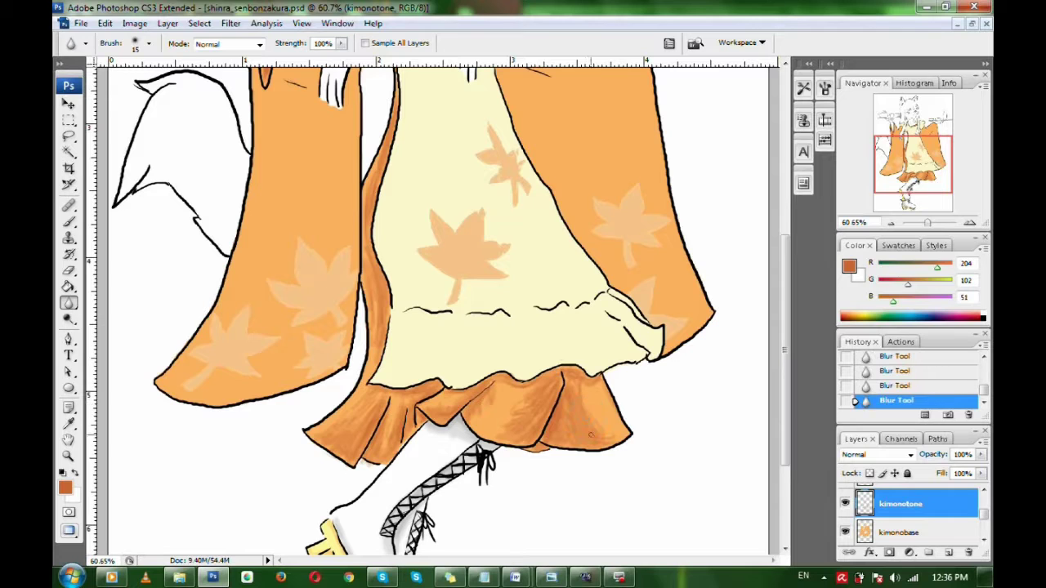
Shade the sleeve opposite the tail with a size 50 brush, darkening its apron-side edge and arm folds
left_click(69, 222)
left_click_drag(912, 165, 919, 143)
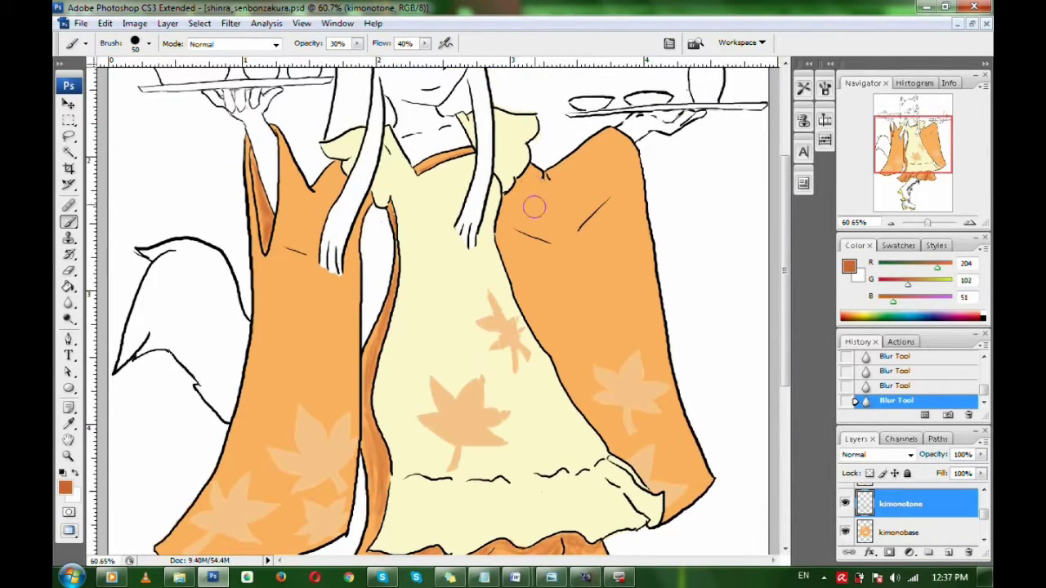
mouse_move(521, 205)
left_mouse_down()
mouse_move(580, 221)
mouse_move(518, 261)
mouse_move(589, 404)
mouse_move(664, 494)
left_mouse_up()
mouse_move(511, 198)
left_mouse_down()
mouse_move(504, 224)
mouse_move(607, 197)
left_mouse_up()
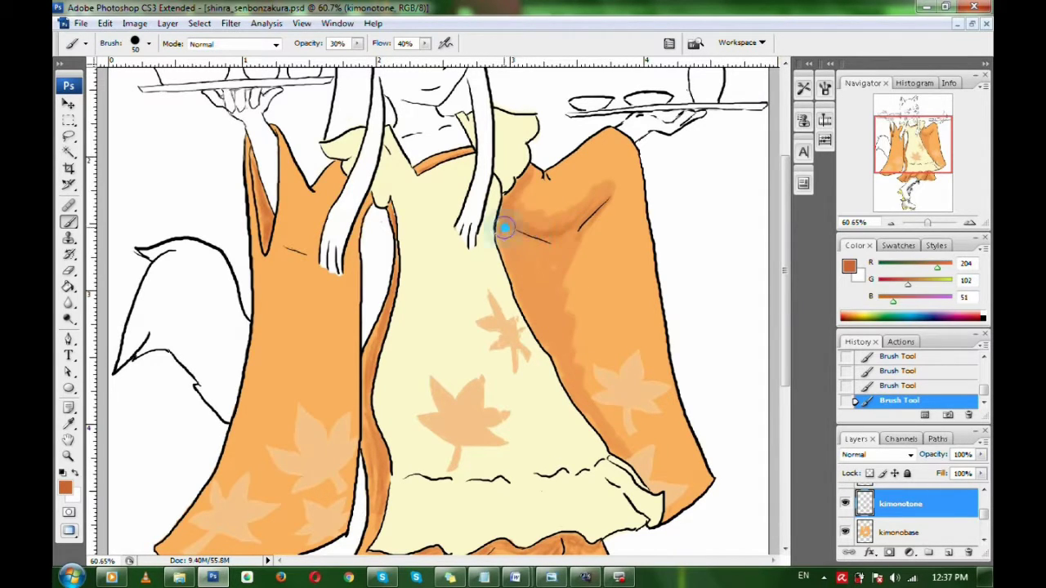
left_click_drag(505, 229, 556, 278)
mouse_move(578, 375)
left_mouse_down()
mouse_move(592, 229)
mouse_move(617, 198)
mouse_move(623, 322)
mouse_move(657, 426)
mouse_move(583, 328)
mouse_move(609, 422)
mouse_move(603, 211)
left_mouse_up()
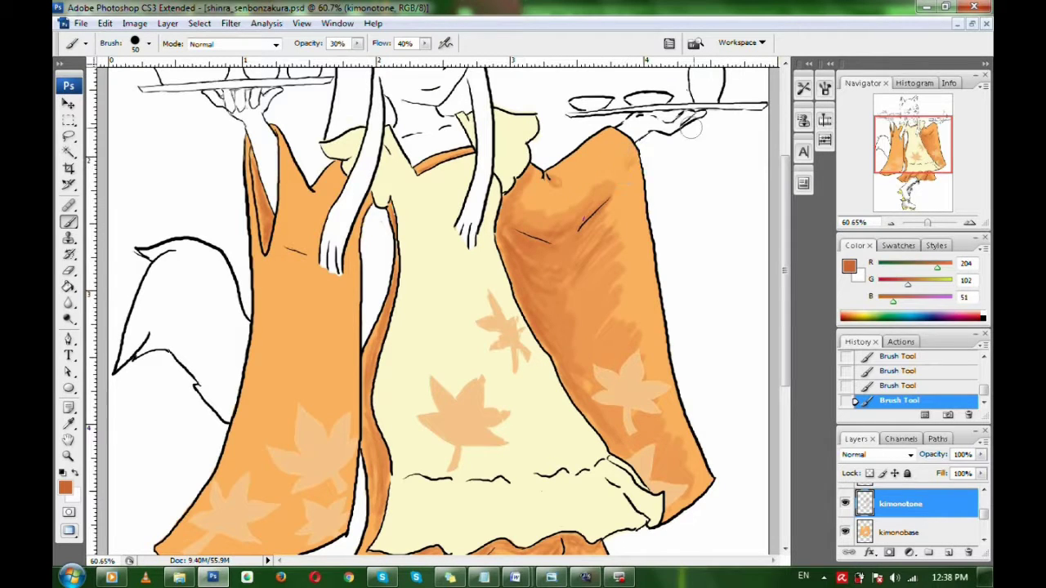
Shade the tail-side sleeve with dark orange beneath the hand, along its inner edge and around the maple leaves
left_click_drag(913, 142, 889, 151)
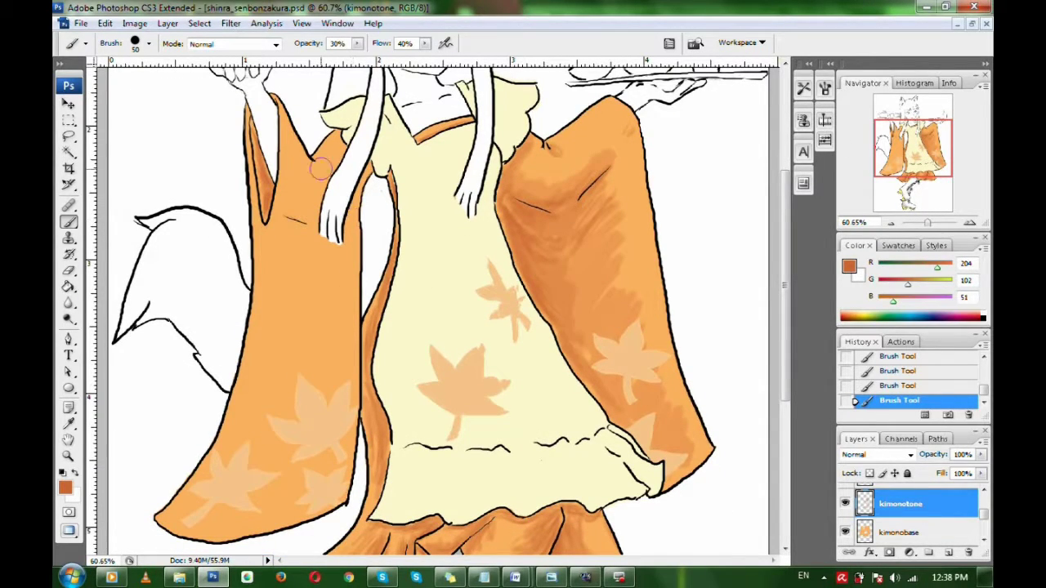
mouse_move(318, 242)
left_mouse_down()
mouse_move(351, 273)
mouse_move(321, 276)
mouse_move(336, 414)
mouse_move(304, 509)
mouse_move(353, 275)
left_mouse_up()
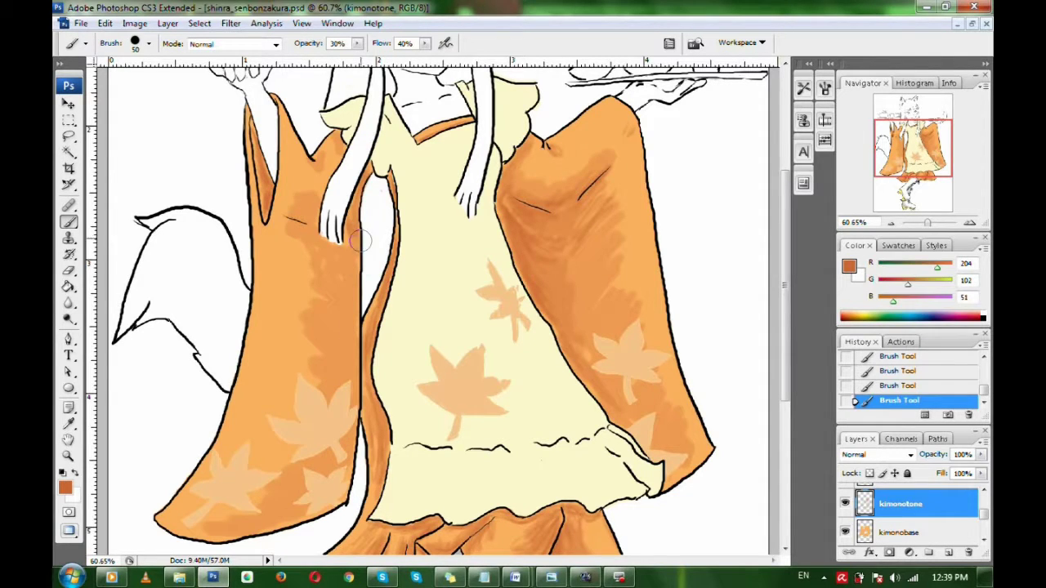
mouse_move(360, 241)
left_mouse_down()
mouse_move(334, 270)
mouse_move(326, 382)
mouse_move(347, 431)
left_mouse_up()
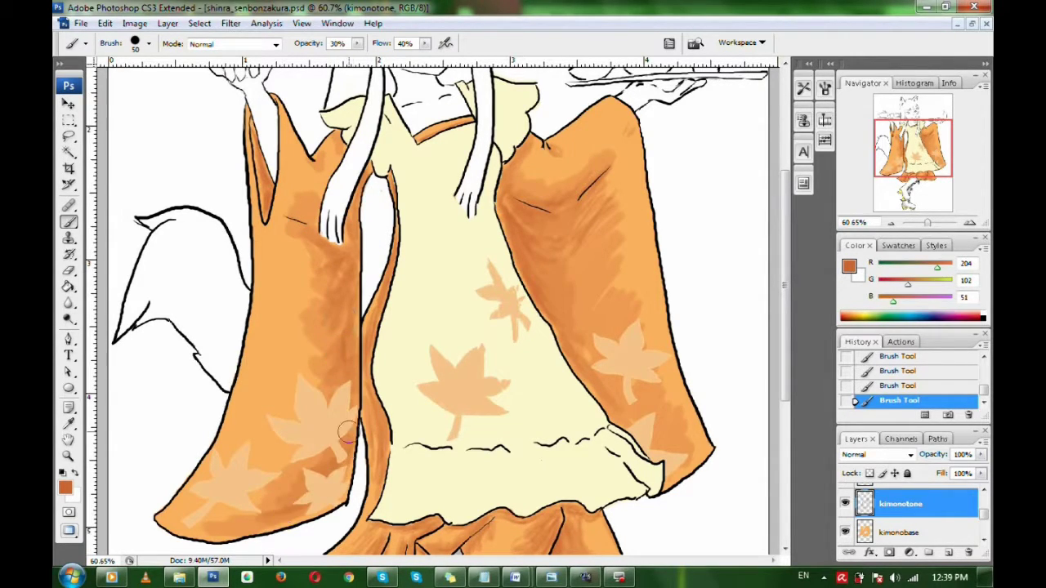
scroll(315, 150, "down", 5)
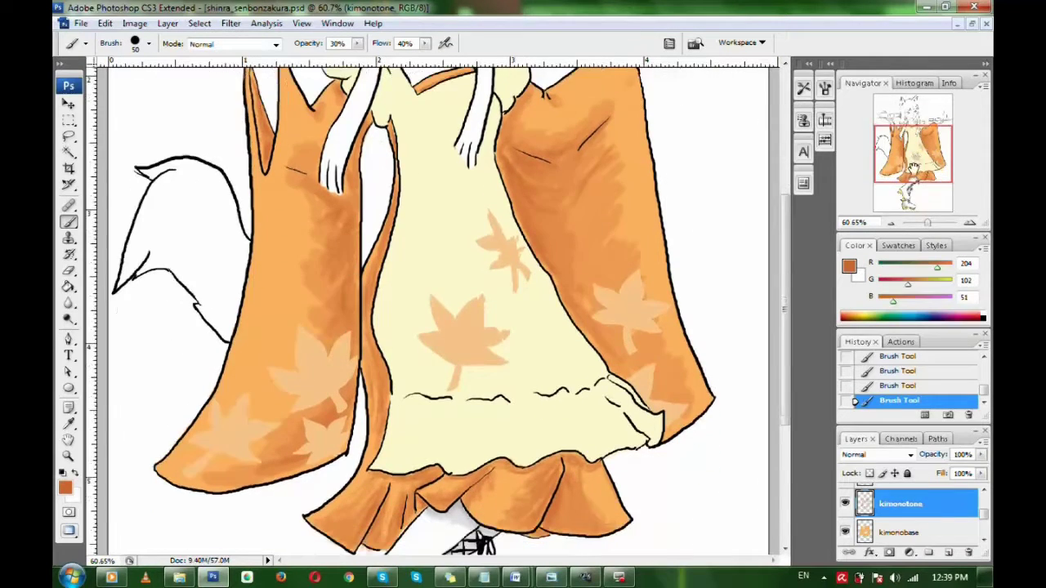
Create a new layer above apronbase and name it aprontone
left_click_drag(922, 150, 910, 142)
left_click(948, 553)
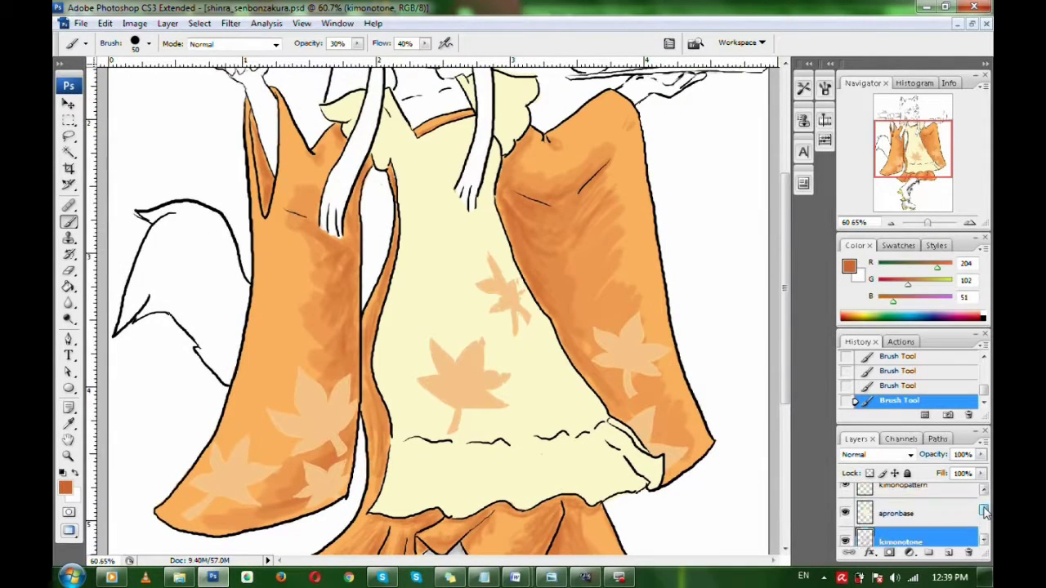
right_click(915, 535)
left_click(874, 214)
type("aprontone")
key("Return")
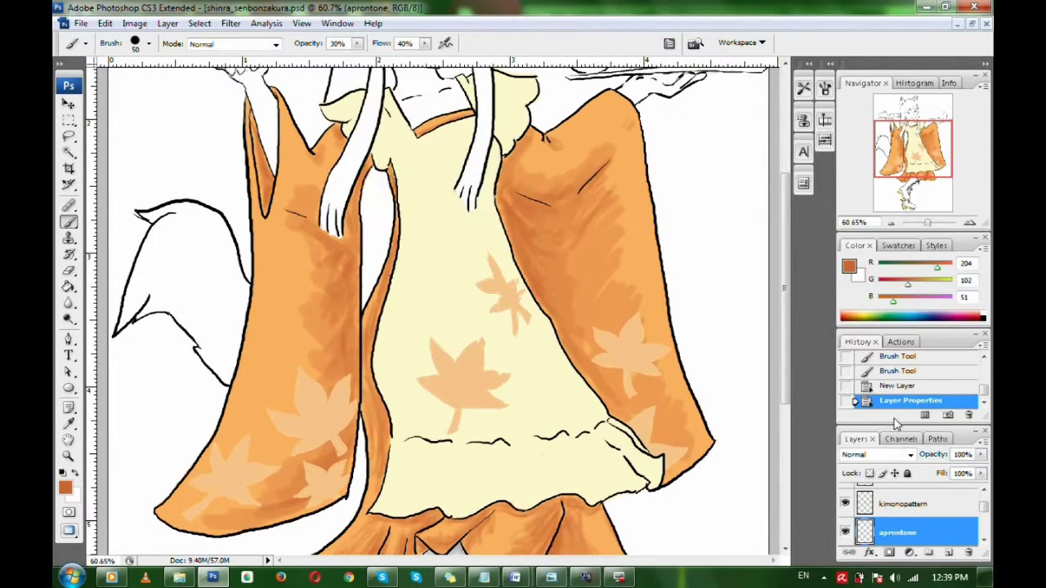
Set the foreground colour to RGB 255, 204, 153 for the apron shading
left_click(68, 424)
left_click(483, 228)
left_click(850, 267)
left_click(480, 172)
left_click(751, 145)
Shade the apron's shoulder ruffles, collar and bodice in light peach with a size 20 brush
left_click_drag(927, 223, 930, 224)
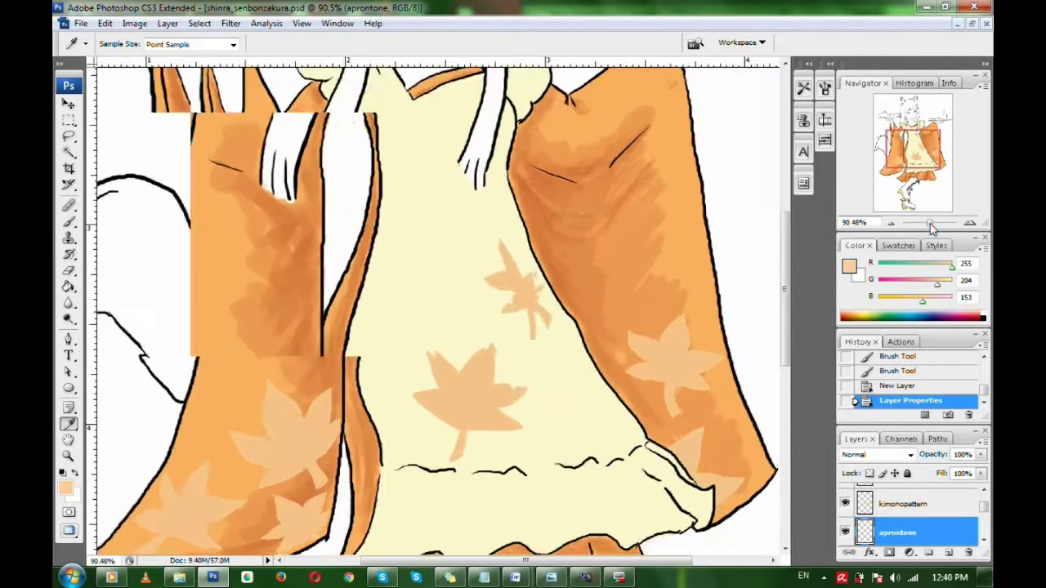
left_click_drag(916, 149, 913, 137)
key("b")
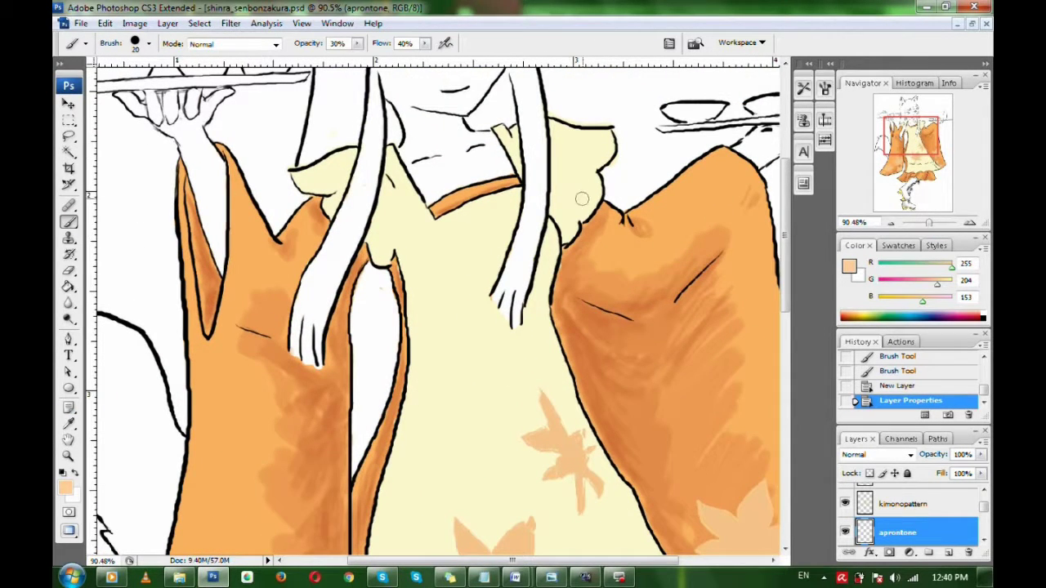
mouse_move(579, 211)
left_mouse_down()
mouse_move(565, 233)
mouse_move(591, 214)
mouse_move(575, 200)
mouse_move(586, 144)
mouse_move(576, 166)
mouse_move(599, 186)
left_mouse_up()
left_click_drag(500, 131, 521, 165)
left_click_drag(913, 137, 912, 146)
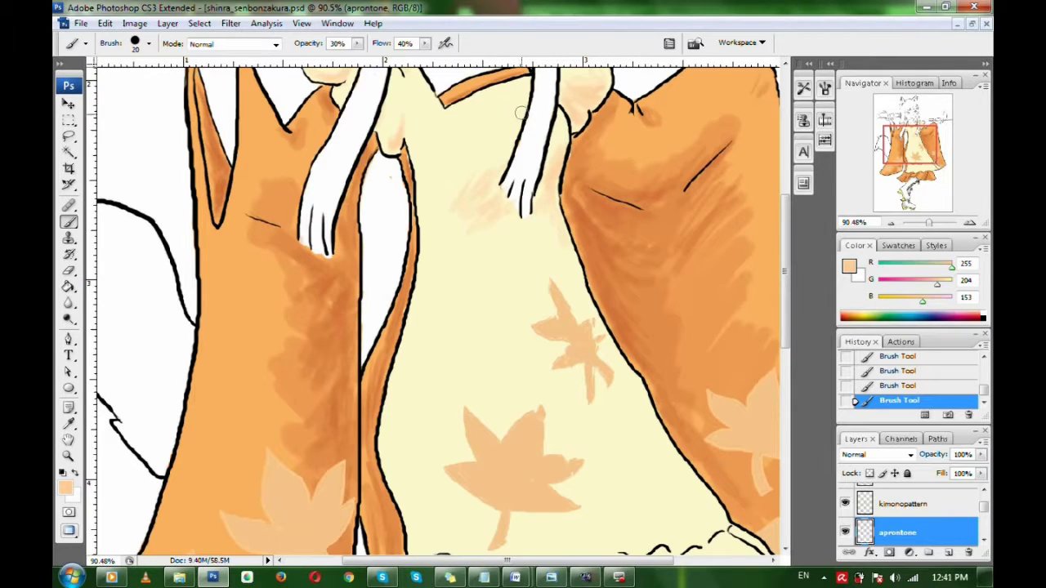
left_click_drag(754, 140, 697, 83)
Hide the apronbase, kimonobase and bg layers to expose the pencil sketch underneath
scroll(976, 521, "down", 1)
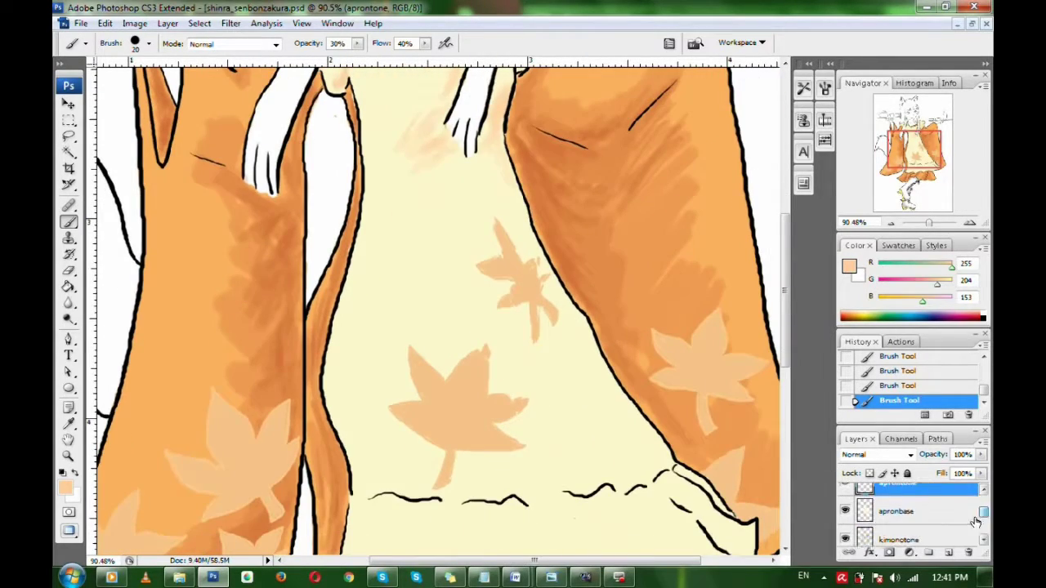
left_click(846, 511)
left_click_drag(984, 513, 983, 527)
left_click(846, 530)
left_click(846, 518)
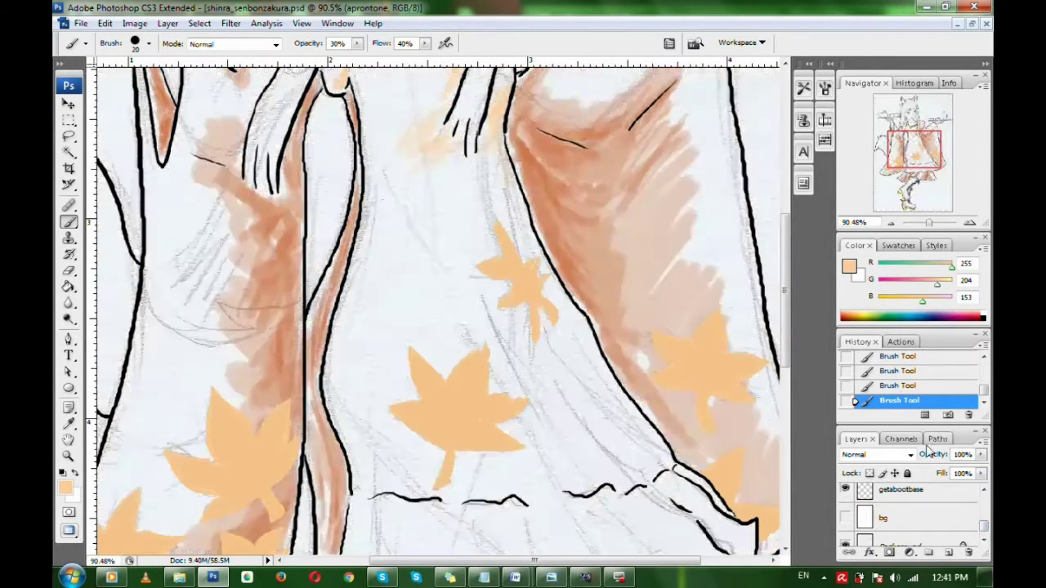
Paint peach diagonal fold shadows on the apron skirt, following the pencil sketch lines
left_click_drag(915, 151, 918, 156)
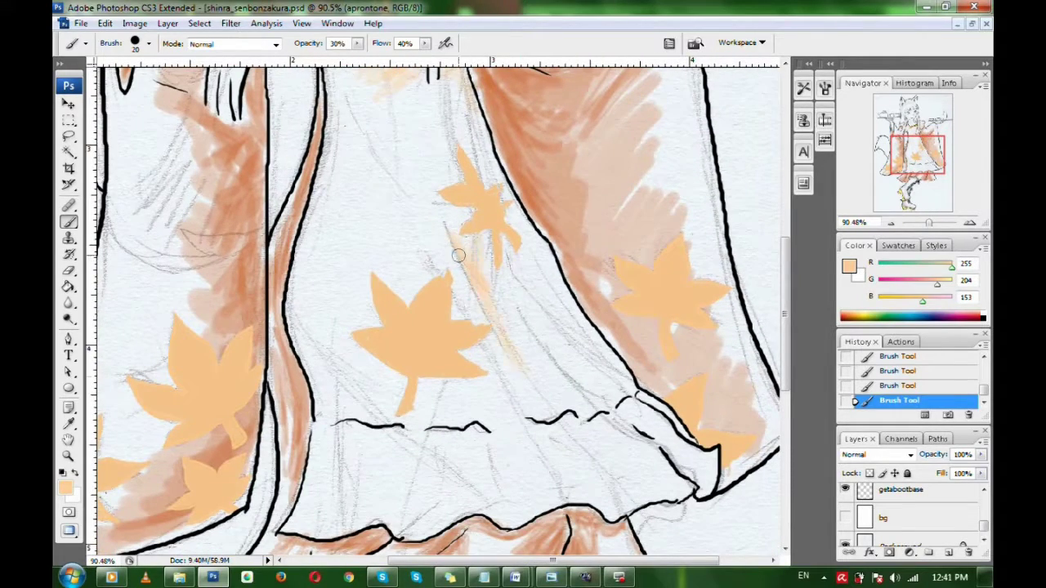
left_click_drag(529, 329, 608, 405)
left_click_drag(466, 125, 476, 218)
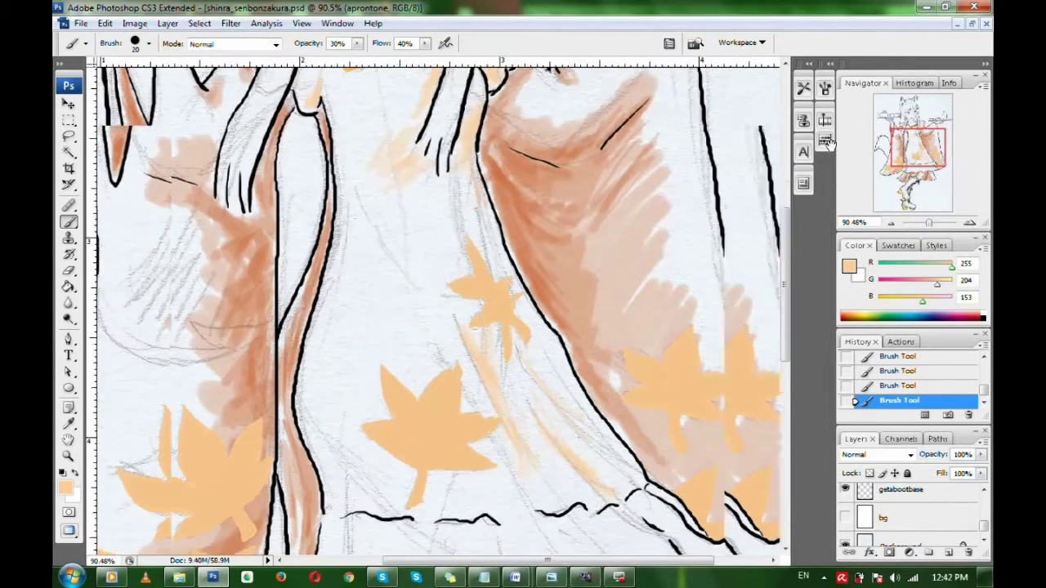
Show the bg, kimonobase and apronbase layers again
left_click_drag(984, 527, 984, 517)
left_click(845, 533)
left_click(927, 223)
left_click(845, 538)
left_click(845, 518)
Paint peach fold shadows across the apron's bottom frill below the dashed wavy line
left_click_drag(930, 223, 936, 222)
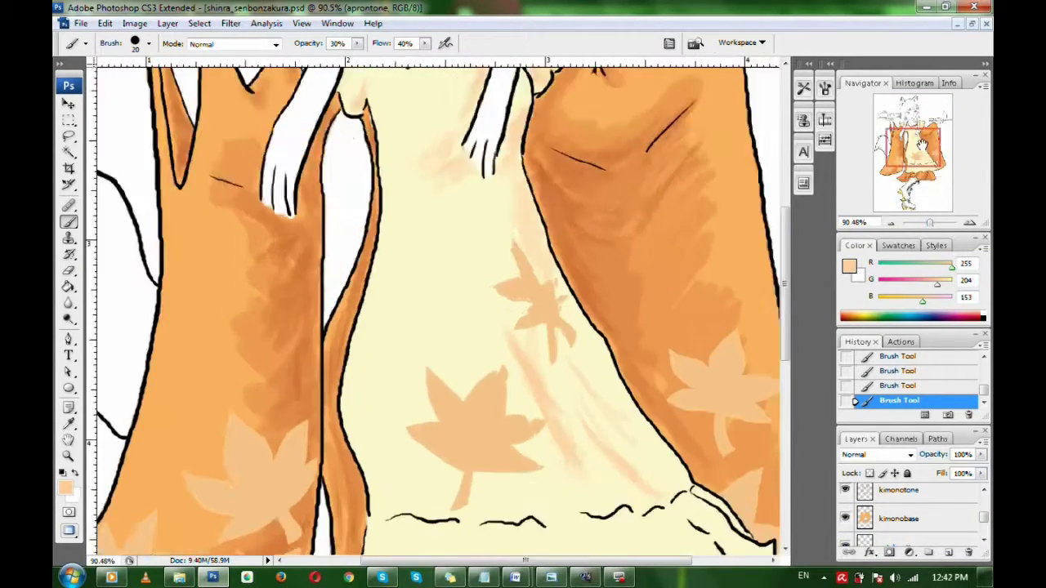
mouse_move(482, 350)
left_mouse_down()
mouse_move(509, 404)
mouse_move(487, 421)
left_mouse_up()
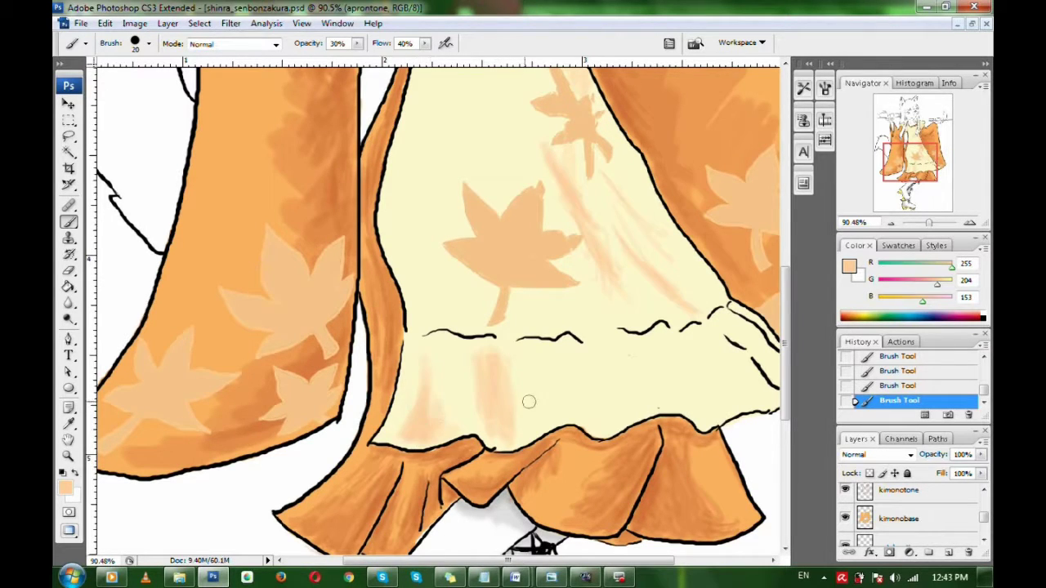
mouse_move(549, 372)
left_mouse_down()
mouse_move(578, 412)
mouse_move(685, 410)
mouse_move(584, 354)
mouse_move(641, 363)
left_mouse_up()
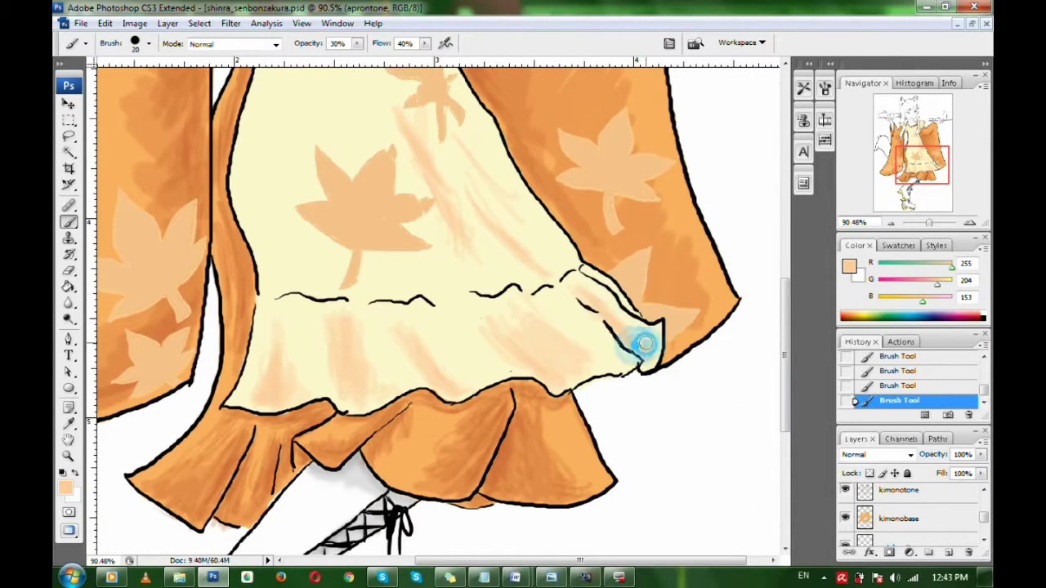
left_click_drag(401, 345, 409, 350)
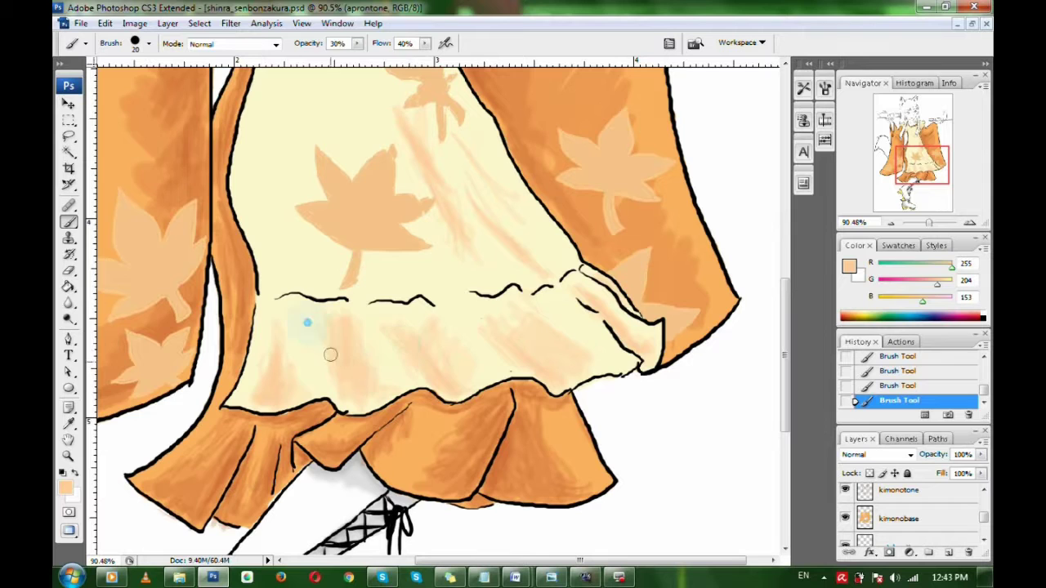
Shade the apron's tail-side edge in light peach from the waist down to the frill
left_click_drag(910, 175, 902, 162)
left_click_drag(364, 283, 351, 326)
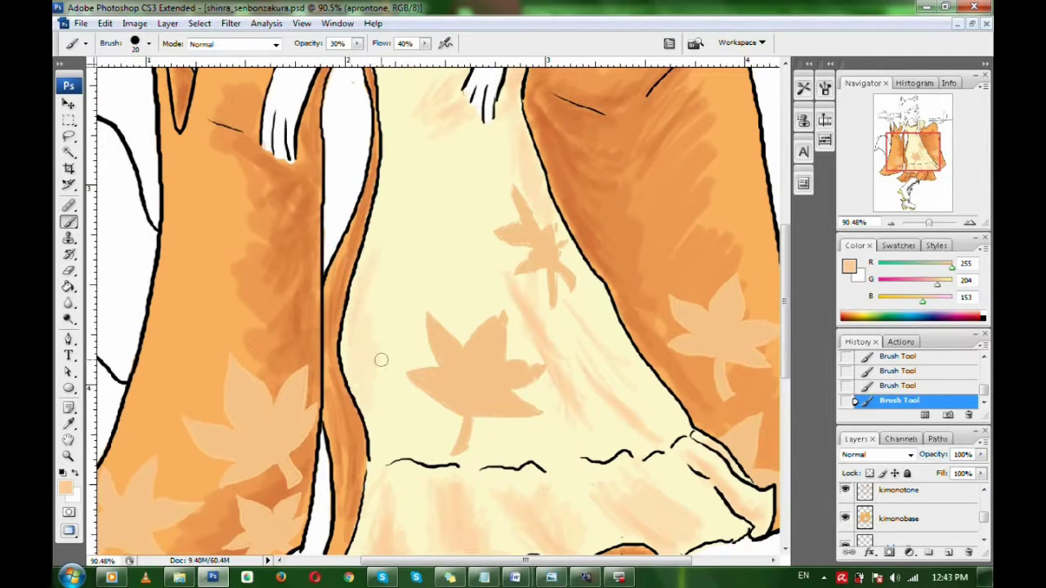
left_click_drag(375, 276, 358, 356)
left_click_drag(922, 153, 918, 142)
left_click_drag(421, 246, 420, 267)
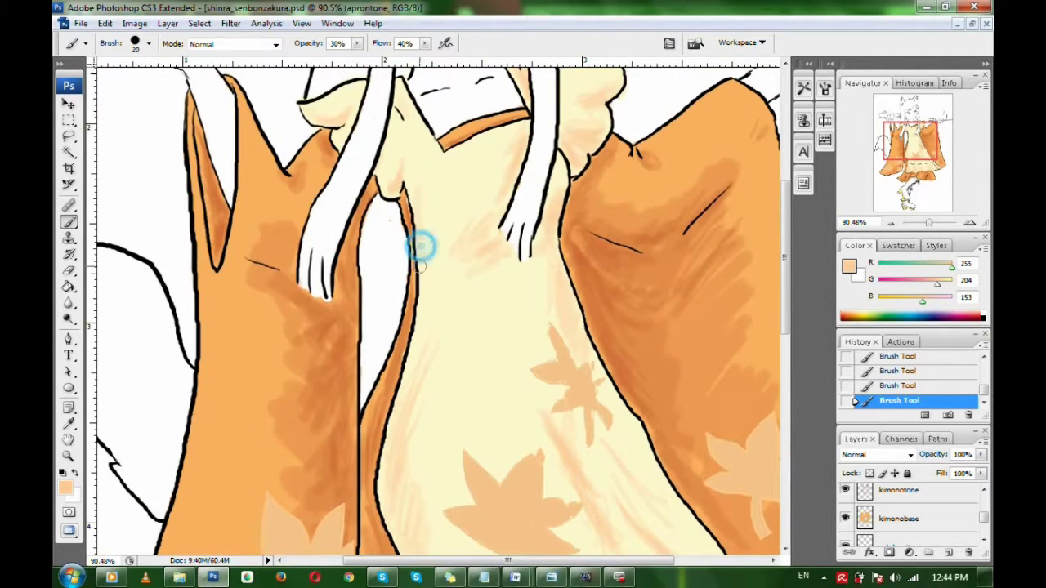
Select the kimonopattern layer and set the foreground colour to RGB 255, 255, 204
left_click_drag(931, 174, 924, 145)
left_click_drag(984, 517, 985, 506)
left_click(917, 507)
left_click(69, 425)
left_click(849, 265)
left_click(446, 157)
left_click(751, 145)
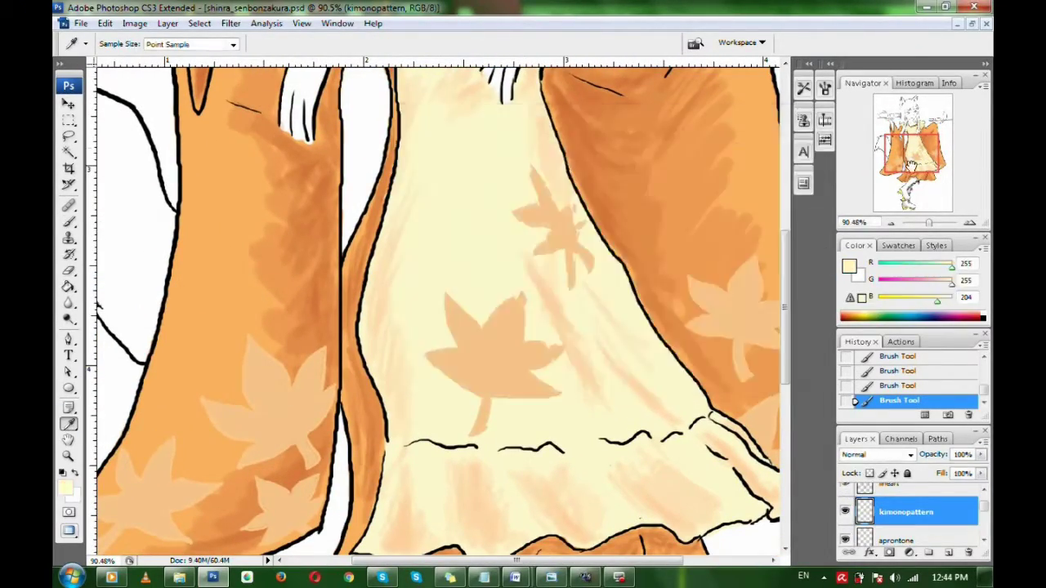
Brush pale yellow vein highlights onto the three maple leaves on the lower sleeve nearest the tail
left_click_drag(913, 156, 902, 166)
key("b")
mouse_move(288, 321)
left_mouse_down()
mouse_move(274, 354)
mouse_move(245, 367)
mouse_move(247, 385)
mouse_move(273, 387)
mouse_move(240, 402)
left_mouse_up()
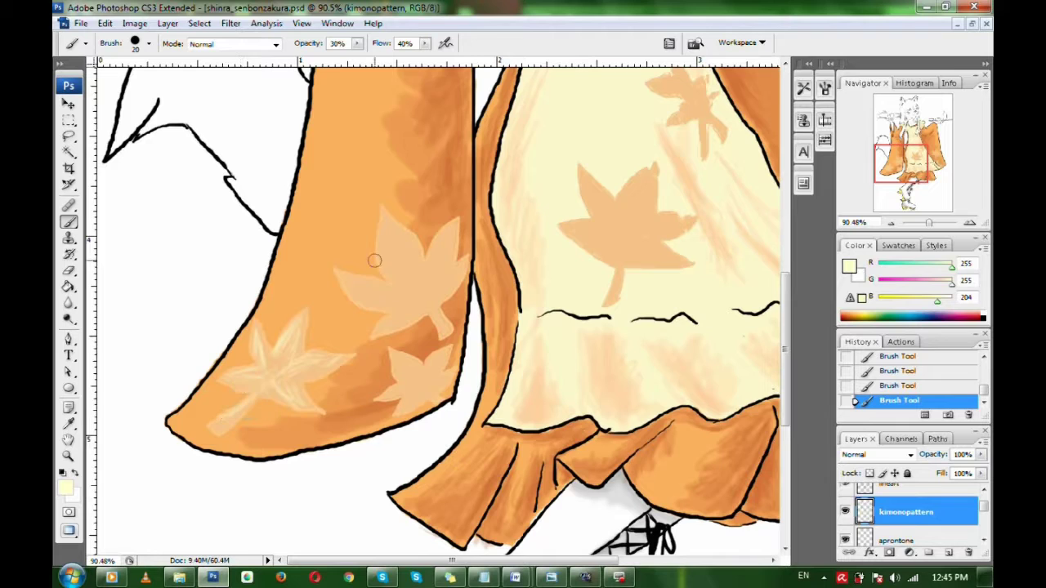
mouse_move(381, 229)
left_mouse_down()
mouse_move(391, 248)
mouse_move(349, 294)
mouse_move(394, 294)
left_mouse_up()
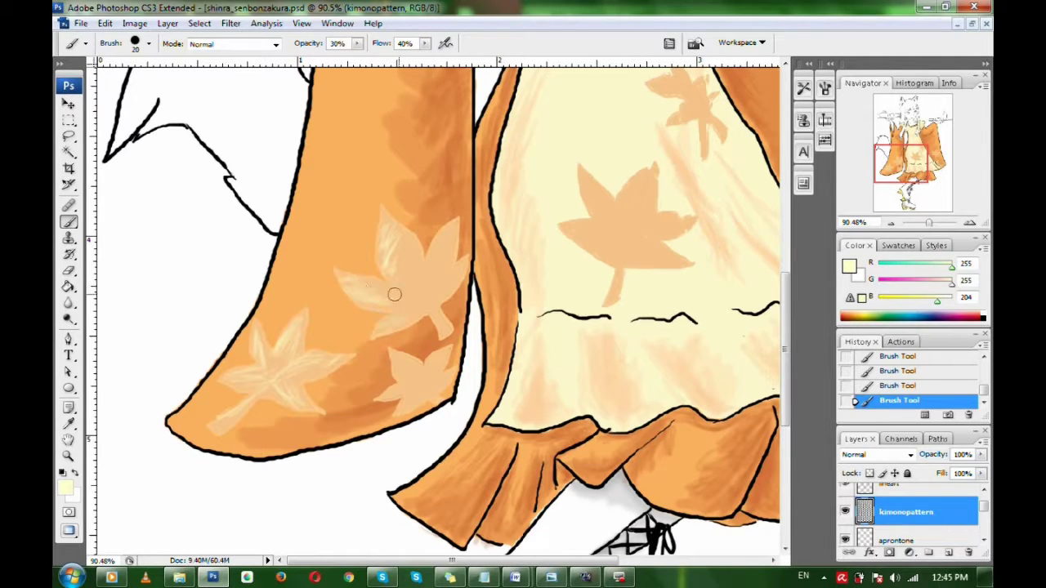
mouse_move(438, 256)
left_mouse_down()
mouse_move(425, 308)
mouse_move(402, 236)
left_mouse_up()
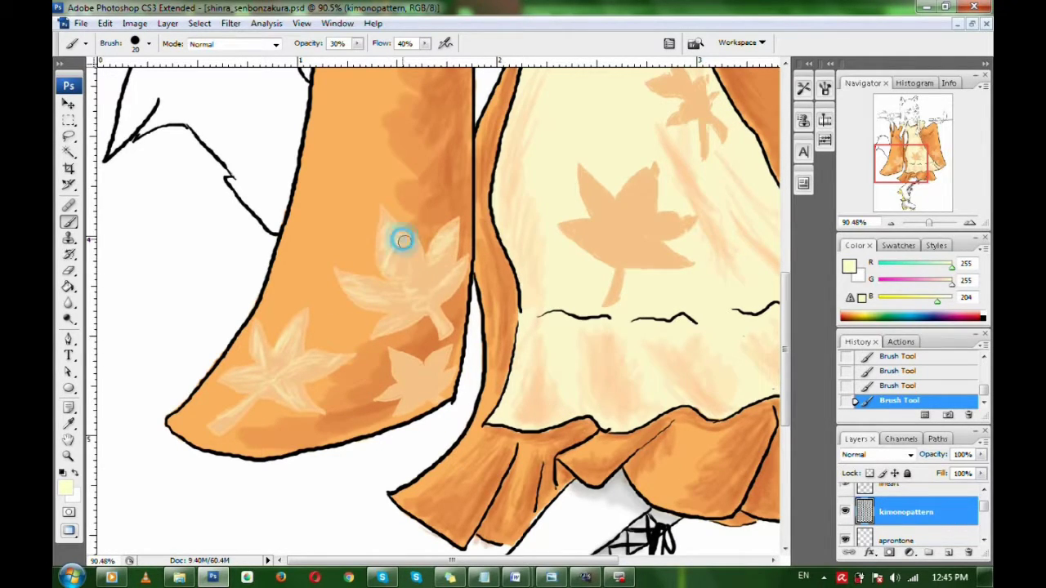
left_click_drag(425, 360, 403, 379)
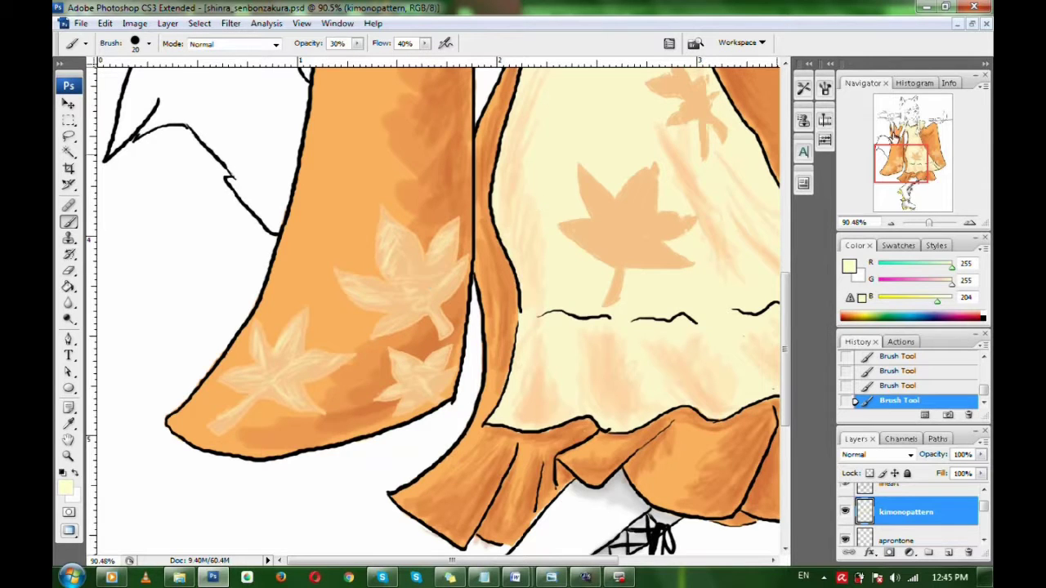
Brush pale yellow highlights onto the apron's two maple leaves and the leaves on the opposite kimono sleeve
left_click_drag(907, 163, 926, 155)
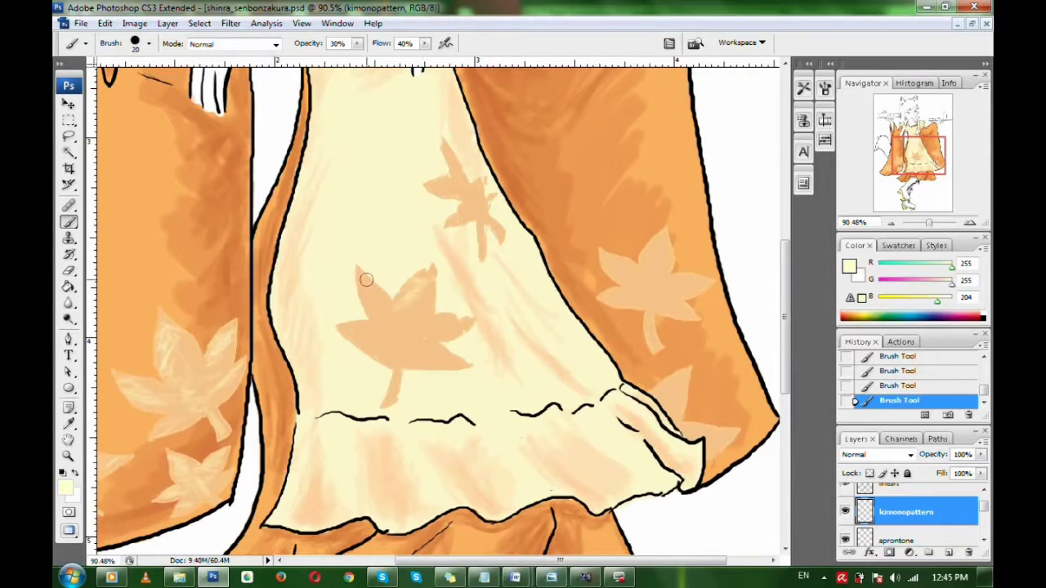
mouse_move(366, 279)
left_mouse_down()
mouse_move(365, 293)
mouse_move(443, 332)
mouse_move(460, 362)
mouse_move(409, 348)
left_mouse_up()
mouse_move(442, 188)
left_mouse_down()
mouse_move(455, 168)
mouse_move(467, 217)
left_mouse_up()
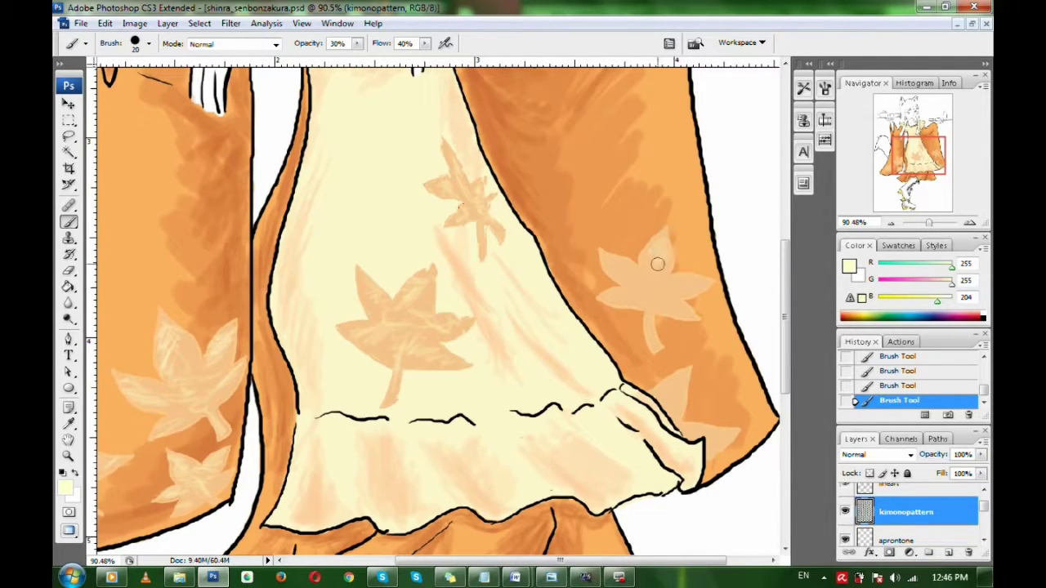
left_click_drag(613, 262, 641, 274)
mouse_move(669, 307)
left_mouse_down()
mouse_move(630, 297)
mouse_move(653, 298)
left_mouse_up()
mouse_move(684, 377)
left_mouse_down()
mouse_move(665, 392)
mouse_move(709, 429)
left_mouse_up()
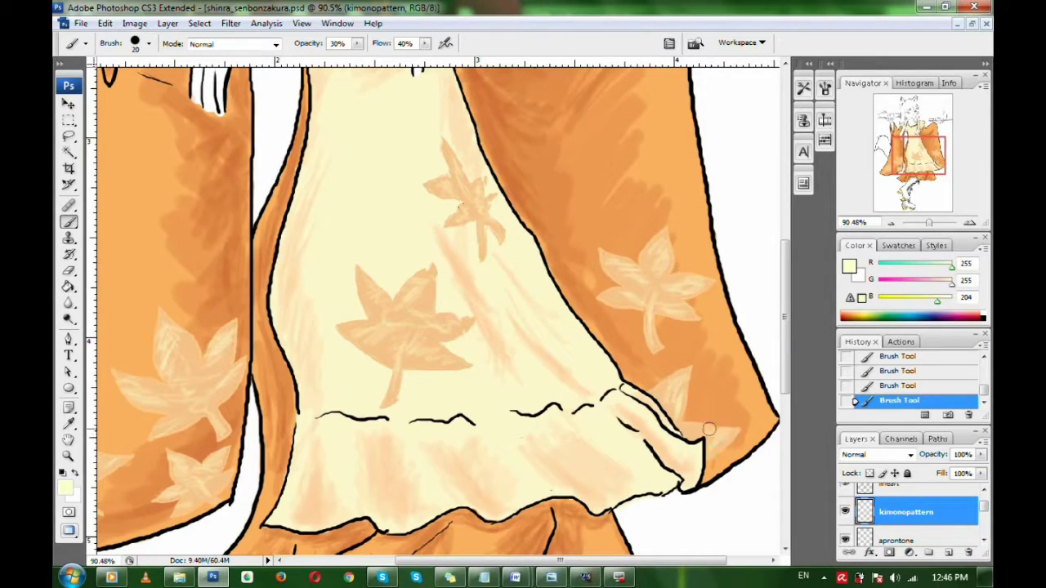
Add two new layers above kimonopattern and rename Layer 1 to dishescolor
left_click_drag(925, 173, 914, 129)
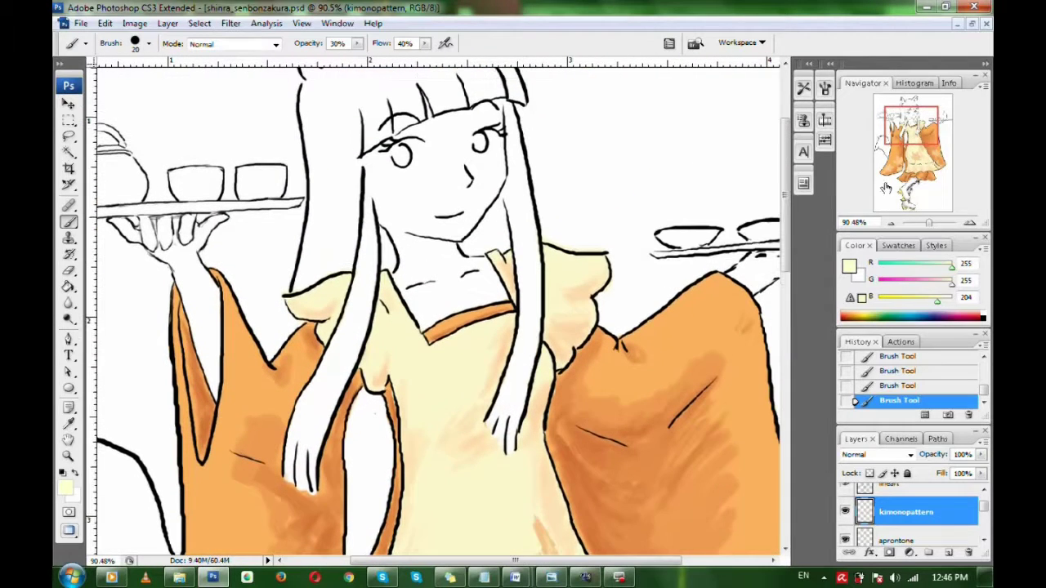
mouse_move(987, 510)
left_mouse_down()
mouse_move(928, 531)
mouse_move(987, 521)
mouse_move(984, 509)
left_mouse_up()
left_click(948, 551)
left_click(949, 552)
left_click(923, 505)
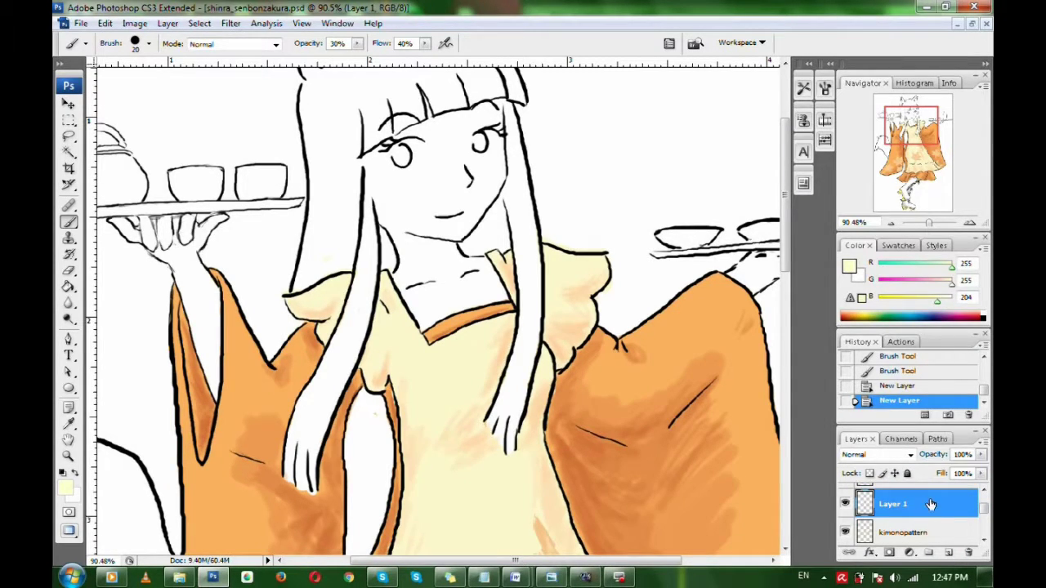
right_click(930, 505)
left_click(892, 167)
type("dishescolor")
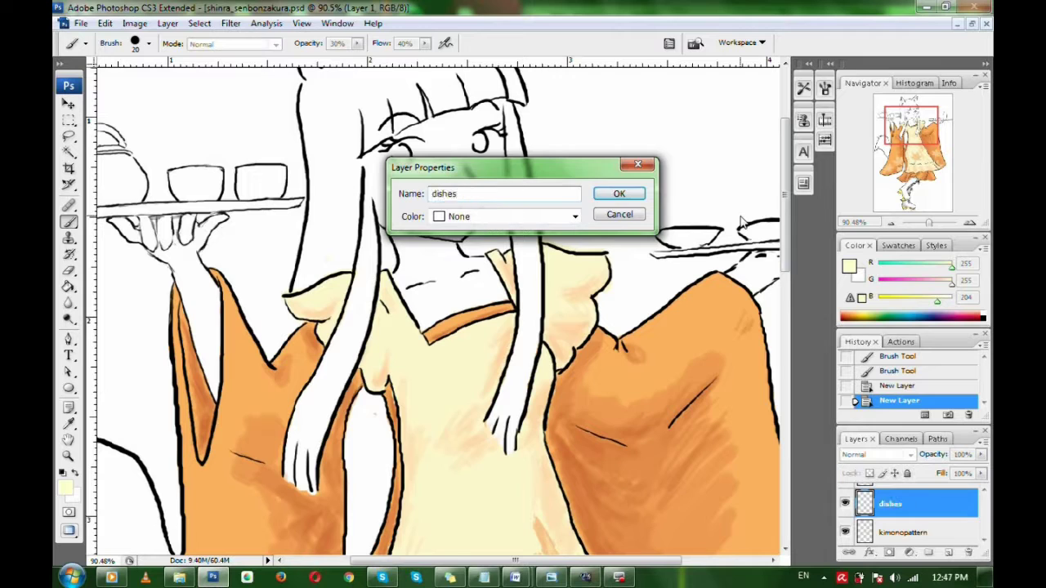
key("Return")
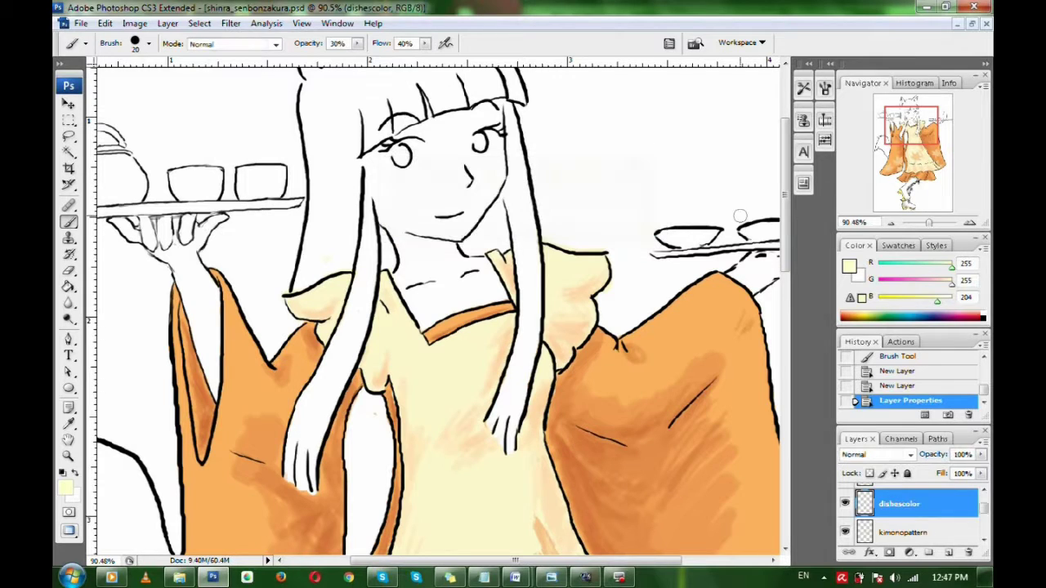
Set the foreground colour to dark brown, hex 663300
left_click(851, 268)
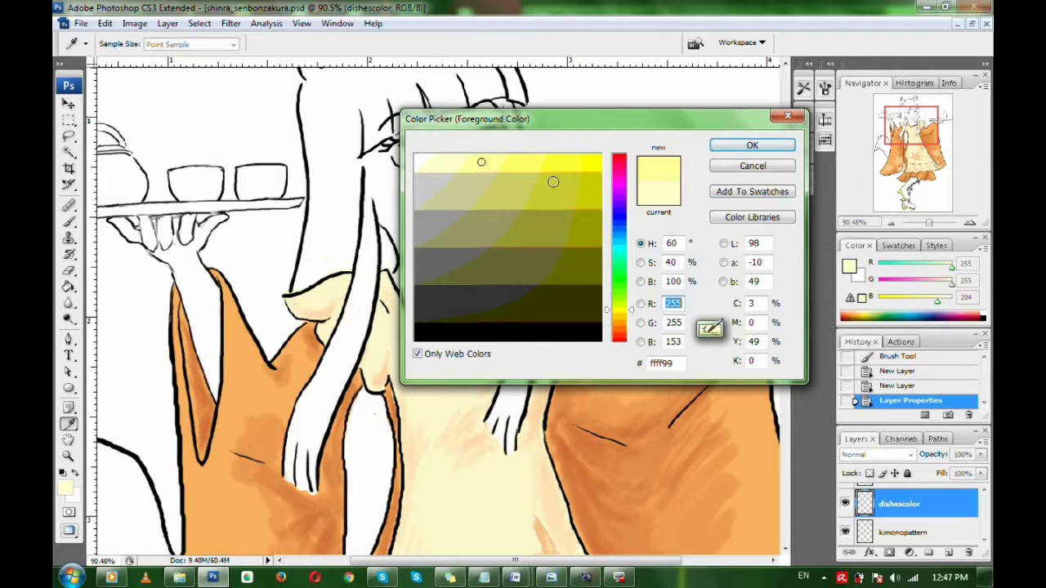
left_click(752, 145)
left_click(898, 245)
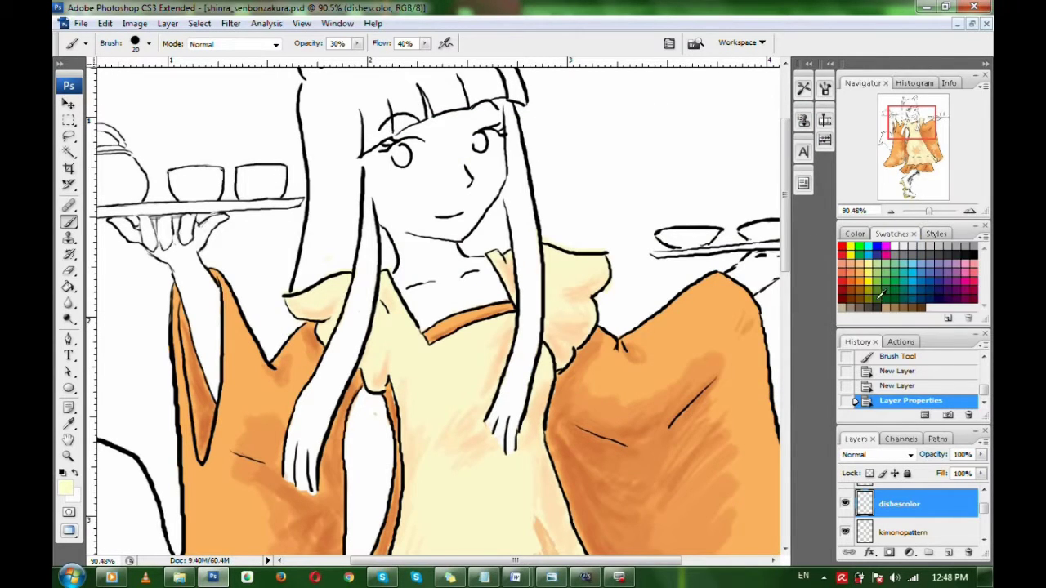
left_click(854, 234)
left_click(849, 255)
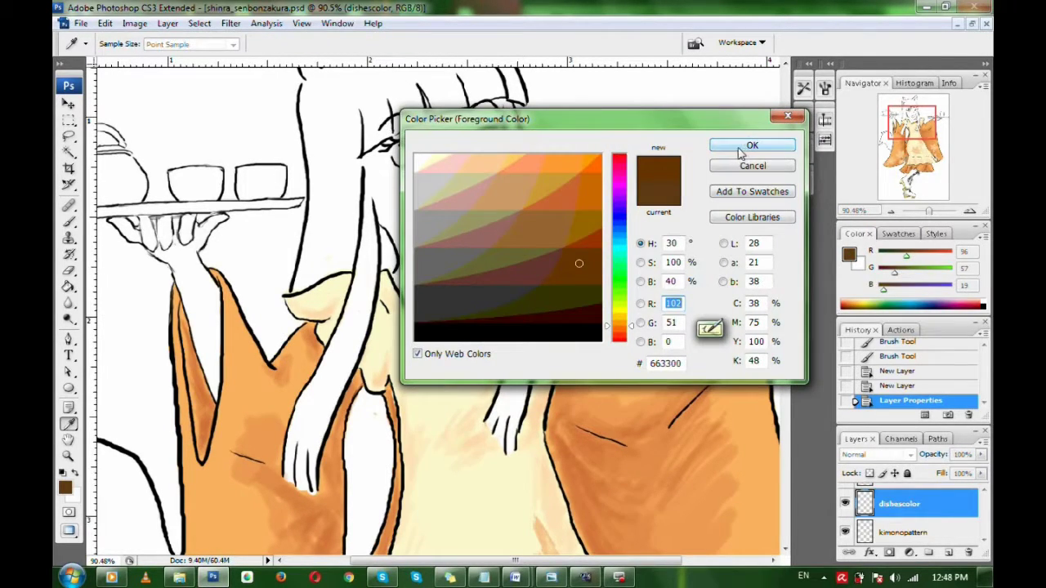
left_click(740, 153)
Paint the tray carrying the bottle and shallow bowls brown along its full length
left_click_drag(902, 125, 895, 127)
left_click_drag(929, 212, 933, 211)
left_click_drag(904, 124, 931, 122)
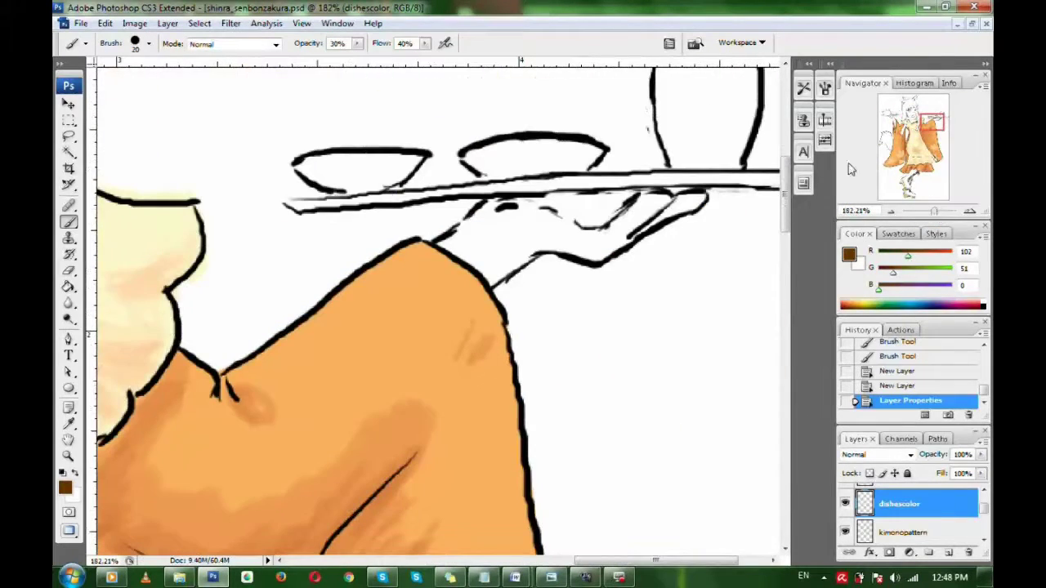
mouse_move(314, 219)
left_mouse_down()
mouse_move(294, 201)
mouse_move(773, 179)
left_mouse_up()
left_click_drag(933, 122, 936, 123)
left_click_drag(627, 159, 746, 158)
Paint the tray carrying the teapot and cups in the same brown from end to end
left_click_drag(899, 125, 891, 119)
mouse_move(159, 212)
left_mouse_down()
mouse_move(723, 177)
mouse_move(420, 191)
left_mouse_up()
left_click_drag(708, 187, 643, 187)
left_click_drag(365, 199, 406, 197)
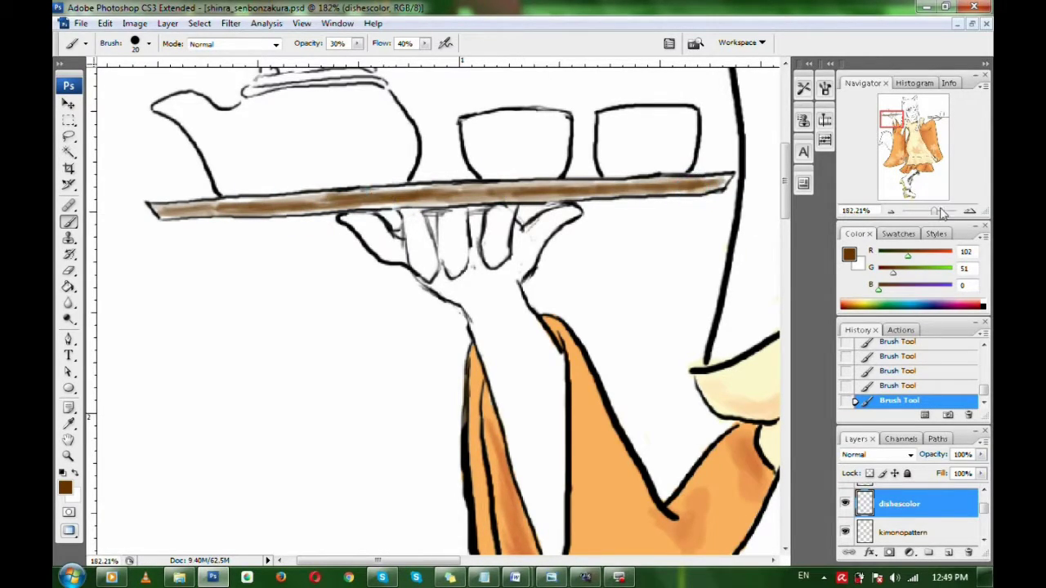
Choose a grey swatch as the foreground colour and shade the bottle and the two shallow bowls beside it
left_click_drag(935, 211, 933, 210)
left_click(898, 234)
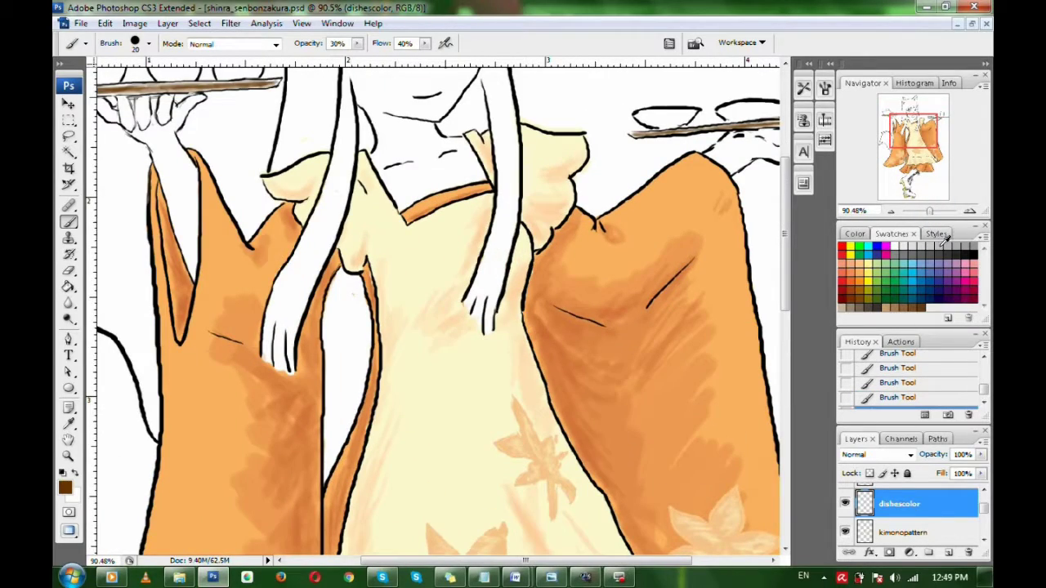
left_click_drag(904, 140, 915, 130)
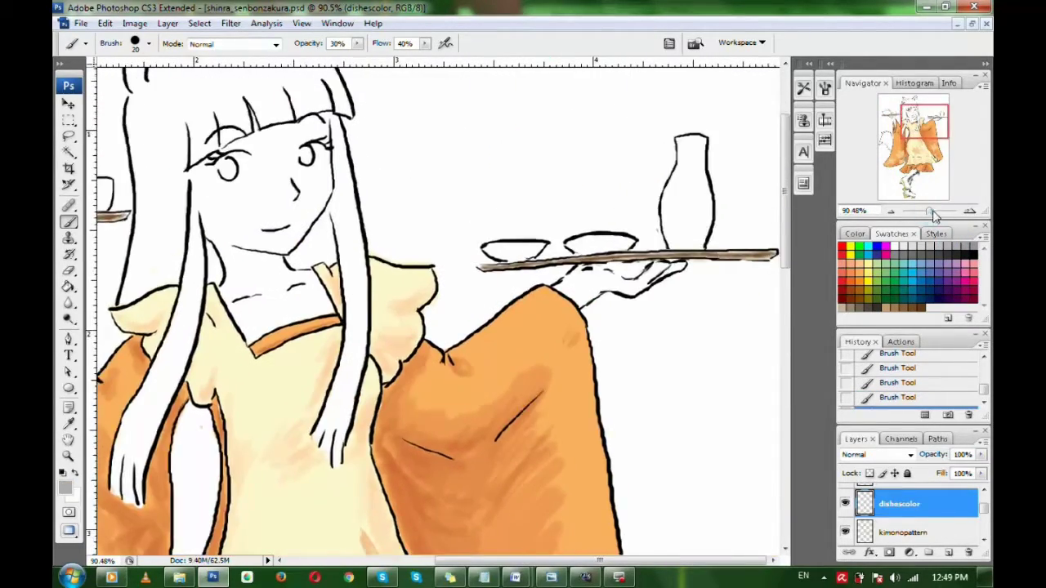
left_click_drag(931, 212, 933, 212)
left_click_drag(906, 122, 924, 116)
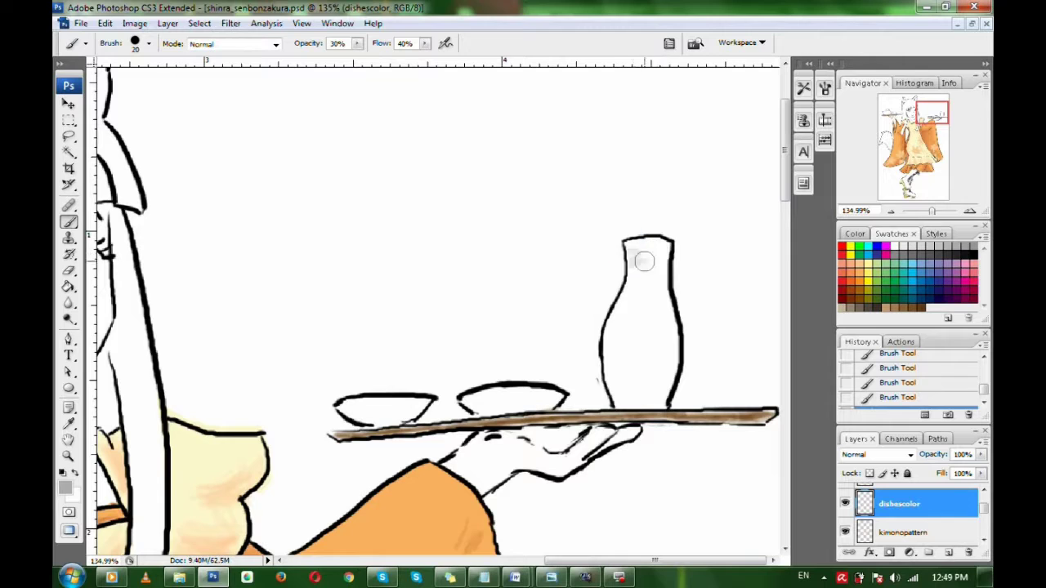
mouse_move(644, 261)
left_mouse_down()
mouse_move(609, 360)
mouse_move(642, 401)
mouse_move(612, 299)
mouse_move(615, 372)
mouse_move(639, 402)
left_mouse_up()
mouse_move(478, 399)
left_mouse_down()
mouse_move(495, 400)
mouse_move(483, 394)
mouse_move(483, 403)
left_mouse_up()
left_click_drag(932, 113, 928, 120)
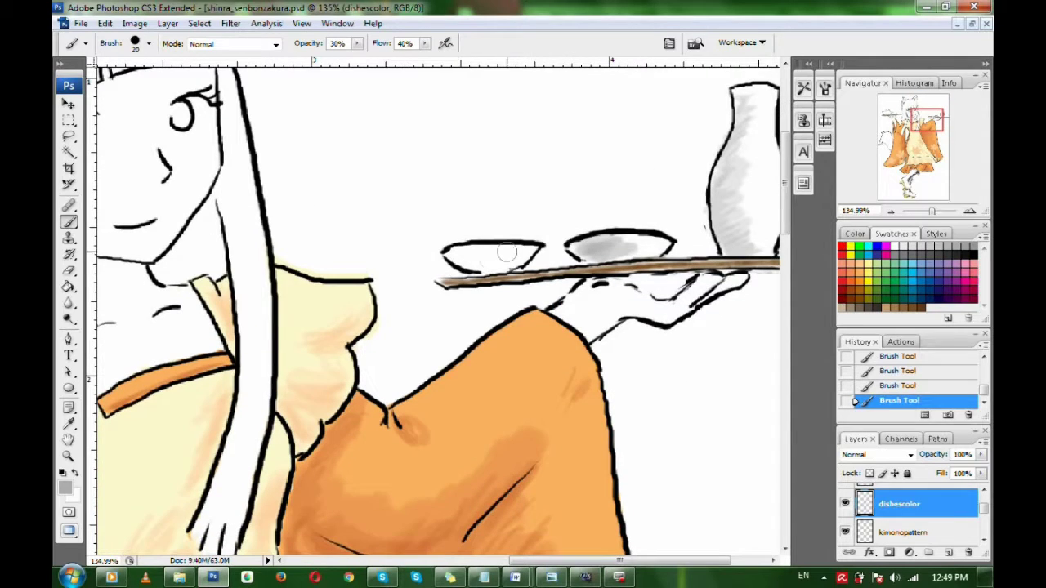
left_click_drag(518, 255, 469, 255)
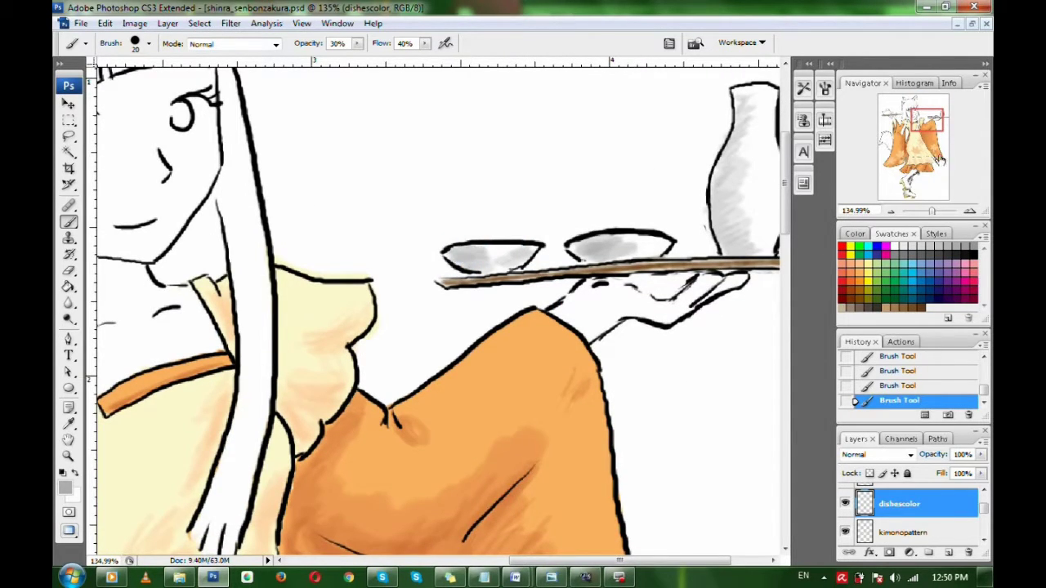
Shade the two cups and the teapot, including its lid and handle, in light grey
left_click_drag(927, 130, 894, 114)
mouse_move(467, 271)
left_mouse_down()
mouse_move(457, 290)
mouse_move(402, 284)
mouse_move(471, 276)
mouse_move(556, 288)
mouse_move(527, 298)
mouse_move(551, 278)
left_mouse_up()
mouse_move(199, 269)
left_mouse_down()
mouse_move(225, 313)
mouse_move(263, 317)
mouse_move(327, 295)
mouse_move(355, 273)
mouse_move(340, 305)
left_mouse_up()
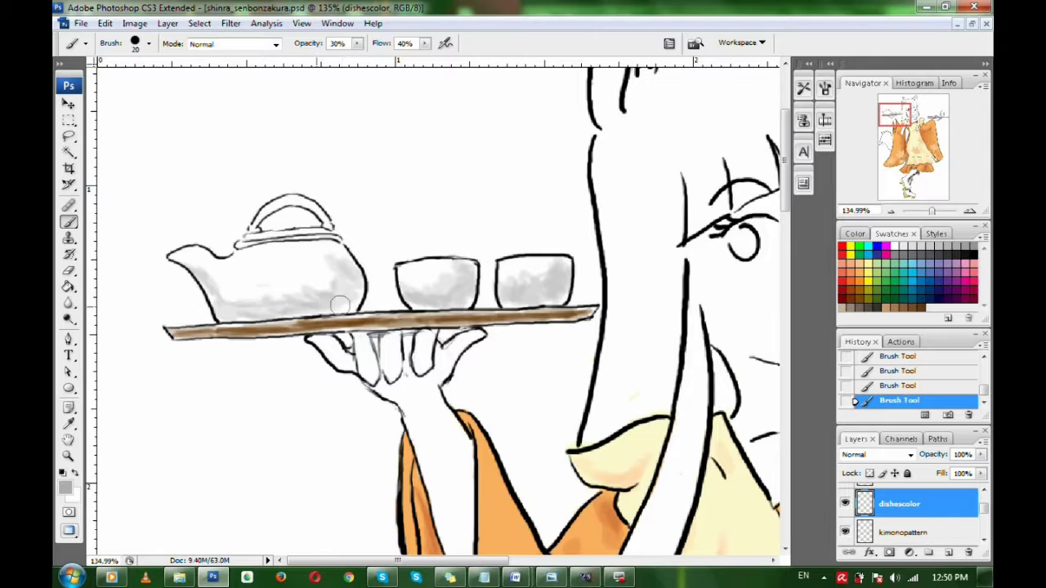
mouse_move(269, 221)
left_mouse_down()
mouse_move(317, 210)
mouse_move(284, 246)
left_mouse_up()
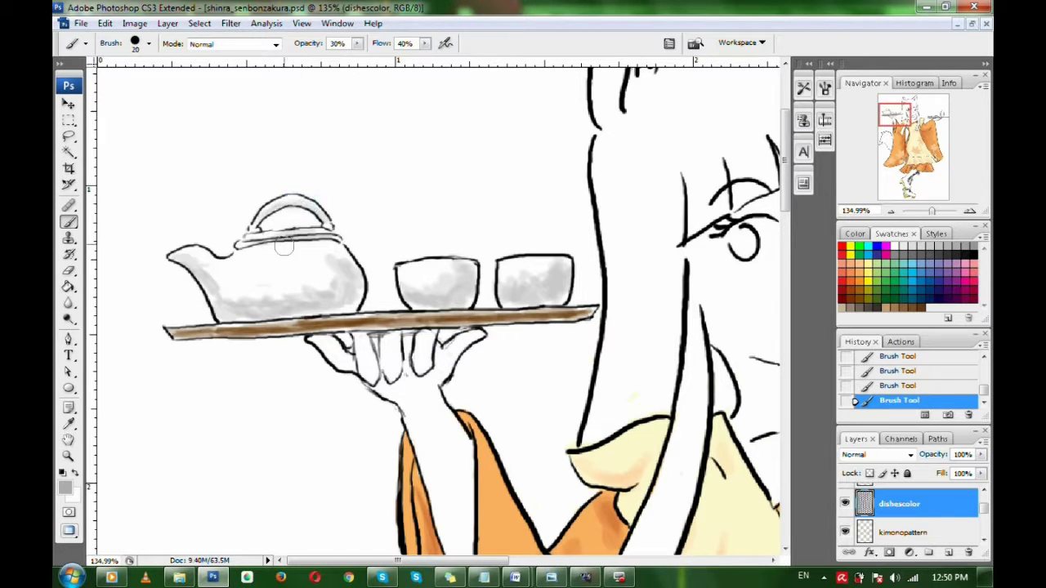
Move Layer 2 directly below the getabootbase layer and rename it skintone
left_click_drag(880, 164, 900, 163)
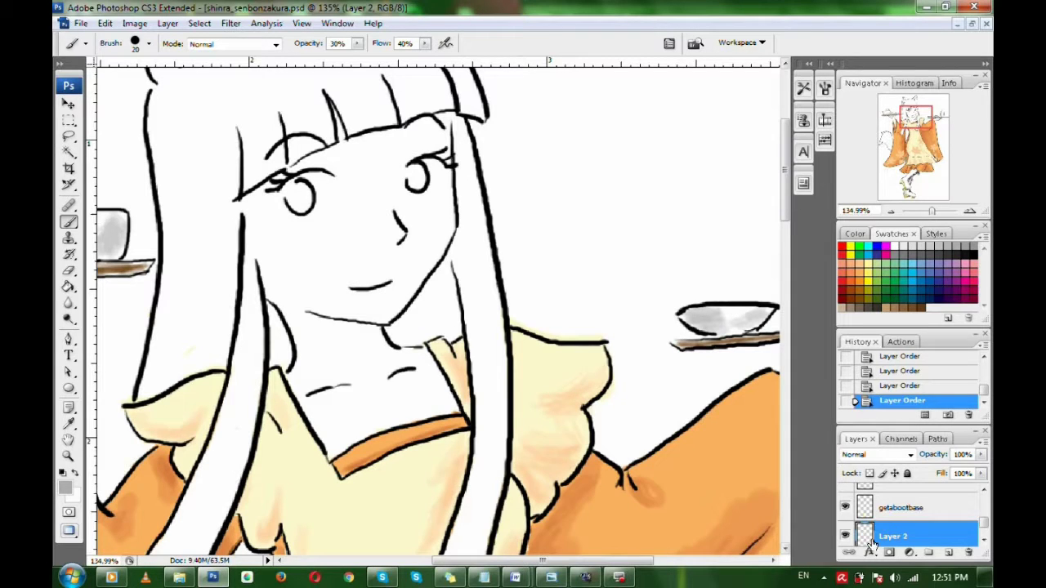
right_click(913, 537)
left_click(906, 199)
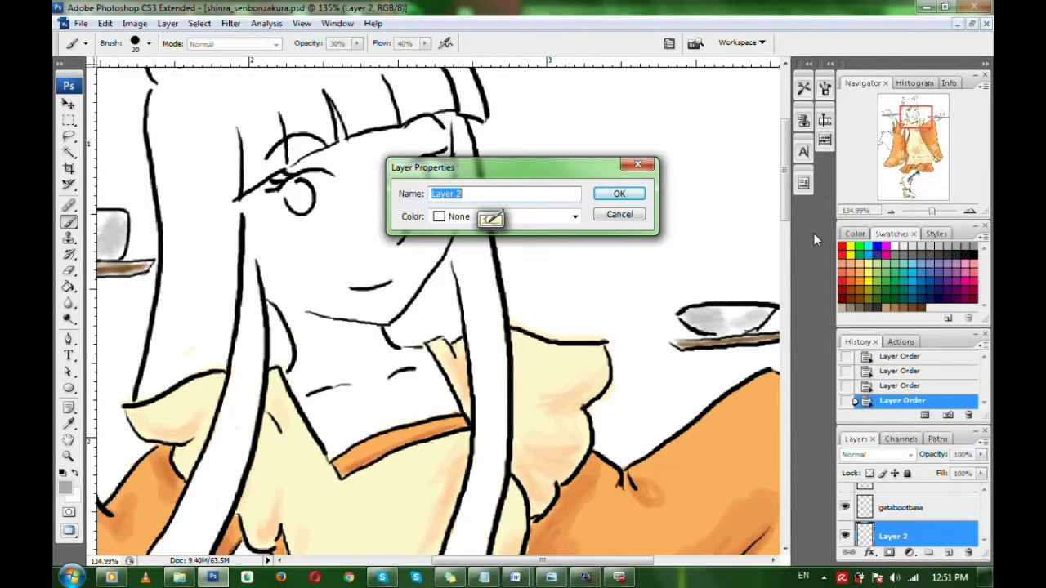
type("skintone")
key("Return")
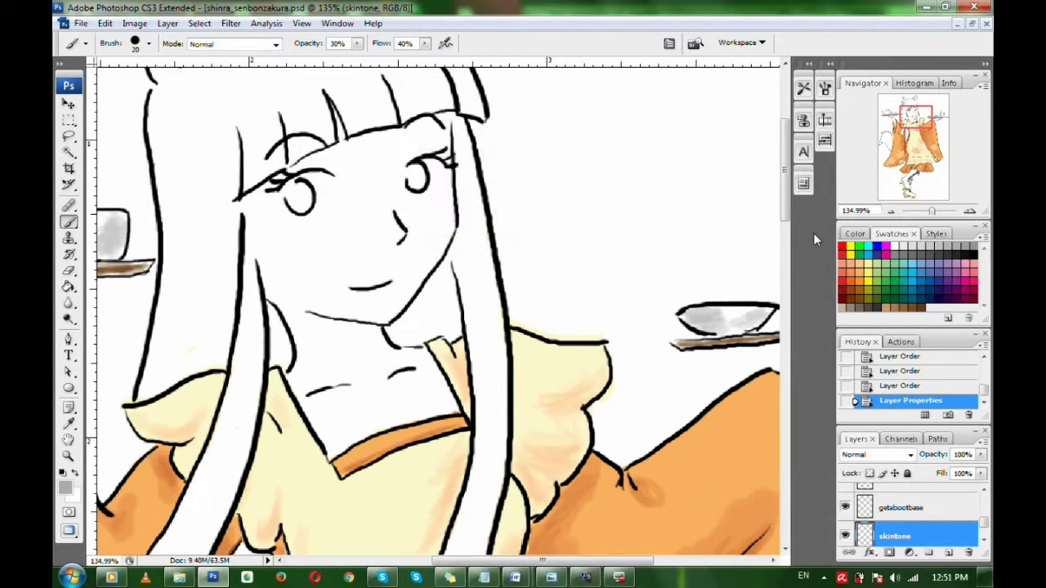
Shade the forearm and hand under the teapot tray and the hand under the bottle tray in light grey
left_click_drag(921, 117, 849, 141)
mouse_move(451, 342)
left_mouse_down()
mouse_move(444, 405)
mouse_move(454, 462)
mouse_move(397, 291)
mouse_move(420, 379)
left_mouse_up()
mouse_move(411, 334)
left_mouse_down()
mouse_move(439, 432)
mouse_move(454, 374)
mouse_move(443, 446)
left_mouse_up()
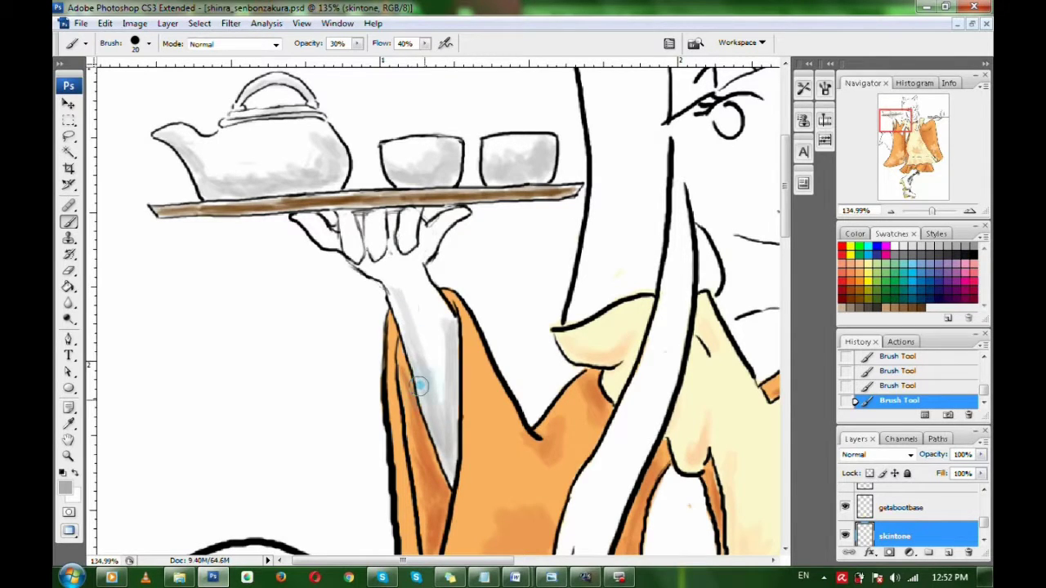
left_click_drag(419, 386, 435, 326)
left_click_drag(453, 219, 434, 249)
mouse_move(405, 242)
left_mouse_down()
mouse_move(380, 246)
mouse_move(372, 268)
left_mouse_up()
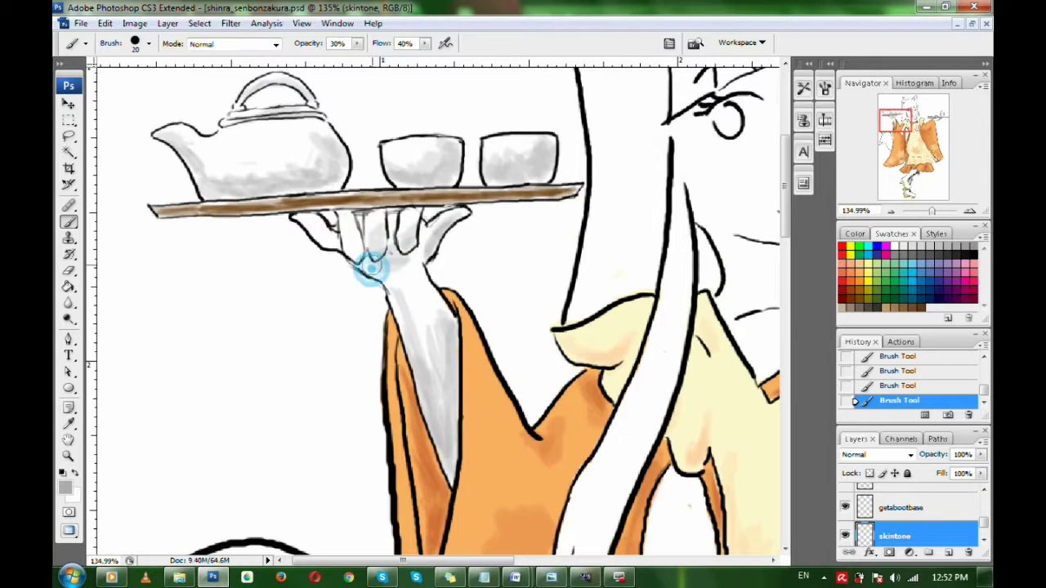
mouse_move(349, 232)
left_mouse_down()
mouse_move(357, 248)
mouse_move(343, 230)
left_mouse_up()
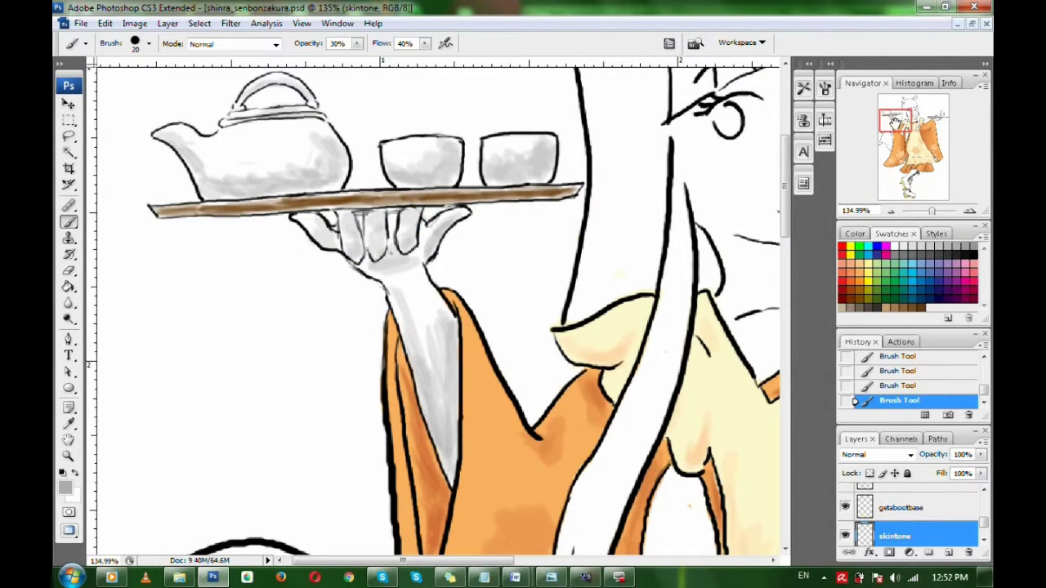
left_click_drag(895, 121, 931, 118)
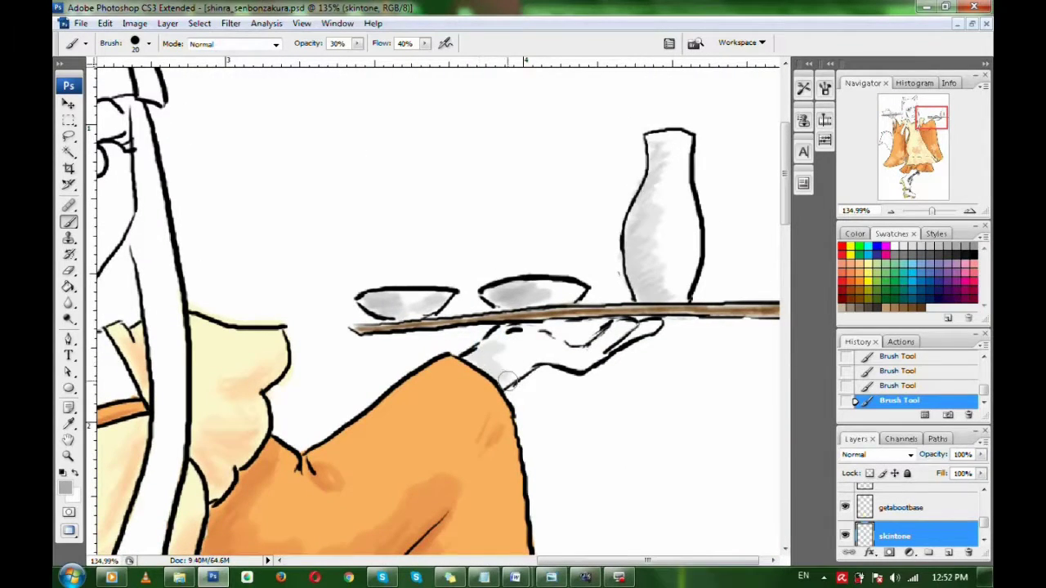
mouse_move(506, 380)
left_mouse_down()
mouse_move(498, 348)
mouse_move(486, 355)
mouse_move(481, 344)
mouse_move(624, 326)
mouse_move(536, 345)
mouse_move(576, 342)
mouse_move(515, 332)
left_mouse_up()
Paint light grey shadows on the neck under the chin, along the collarbones and around the neckline's inner edge
left_click_drag(933, 122, 911, 116)
left_click_drag(931, 211, 932, 211)
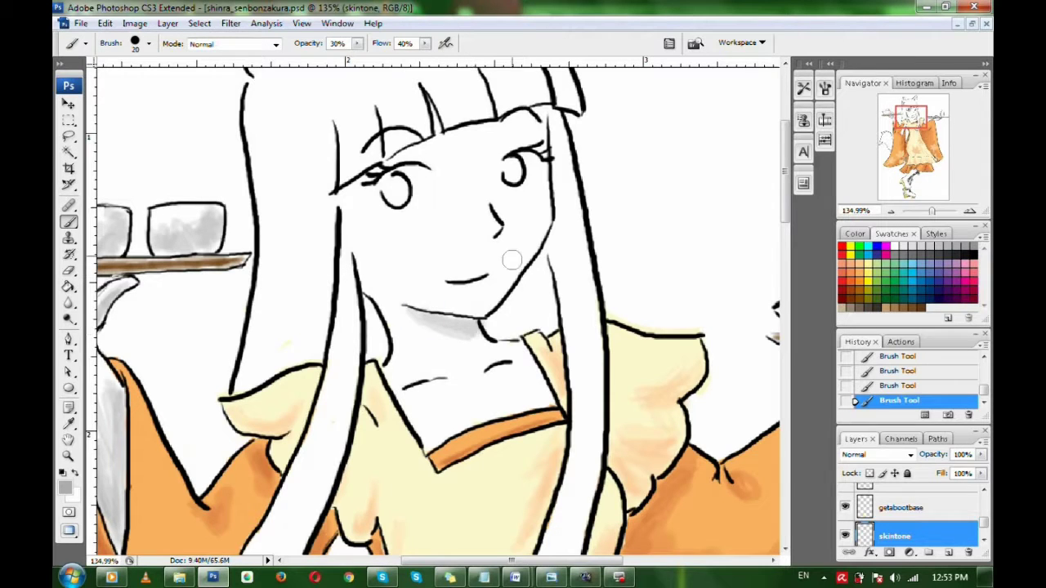
left_click_drag(410, 382, 511, 359)
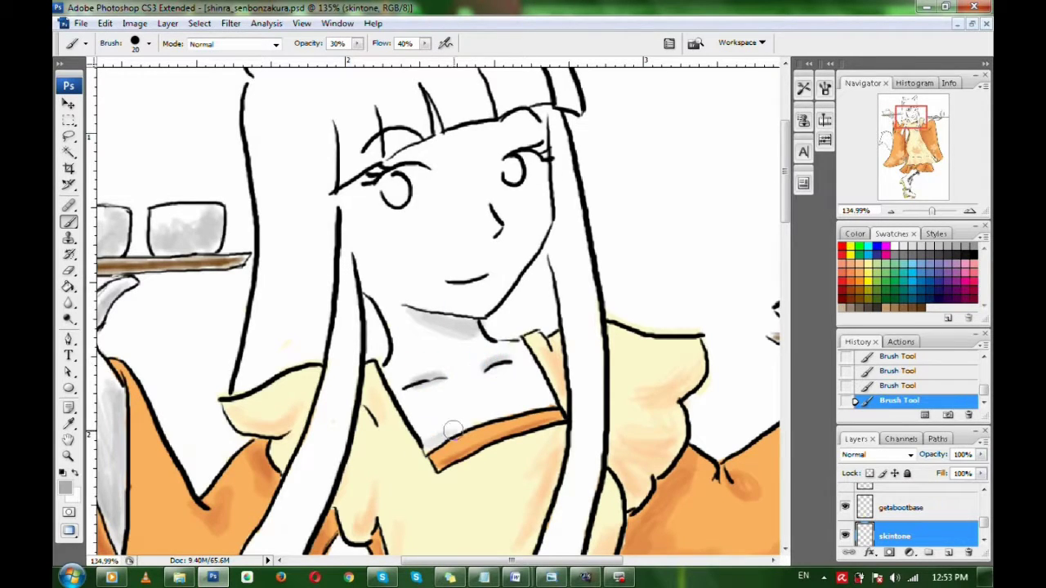
left_click(427, 443)
left_click_drag(427, 444, 495, 416)
left_click_drag(518, 350, 551, 402)
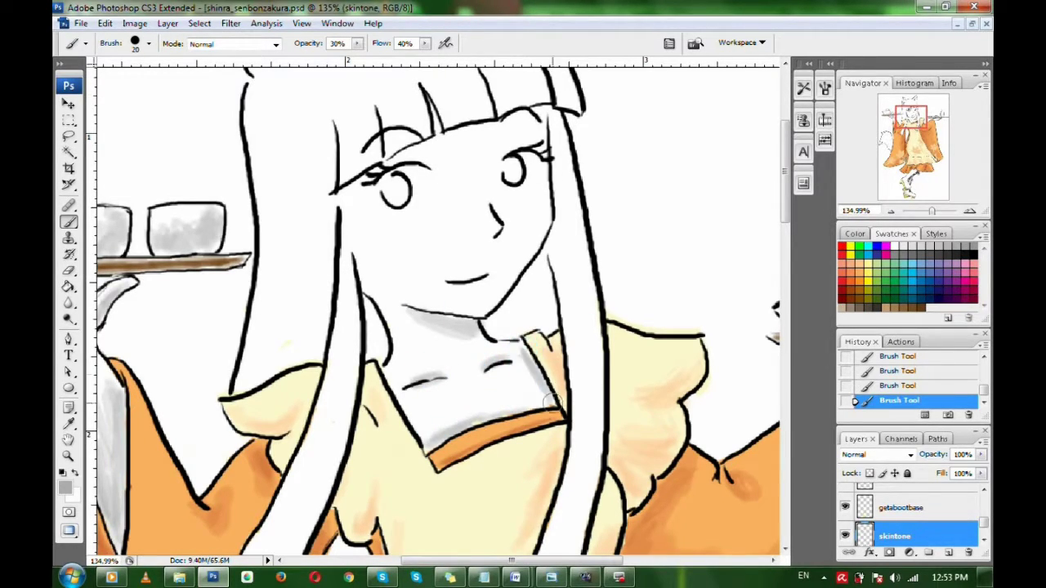
left_click_drag(393, 380, 398, 390)
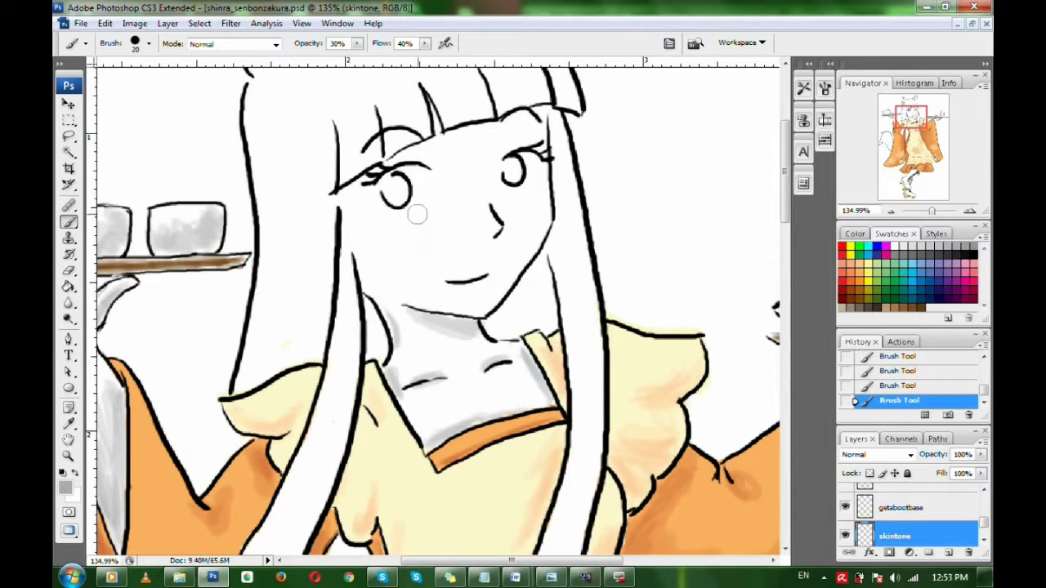
Add light grey shadows on the face beside the nose, below the mouth and along the cheek next to the hair
left_click_drag(494, 227, 490, 241)
left_click(479, 286)
mouse_move(479, 287)
left_mouse_down()
mouse_move(411, 299)
mouse_move(453, 314)
left_mouse_up()
mouse_move(372, 287)
left_mouse_down()
mouse_move(366, 278)
mouse_move(364, 288)
left_mouse_up()
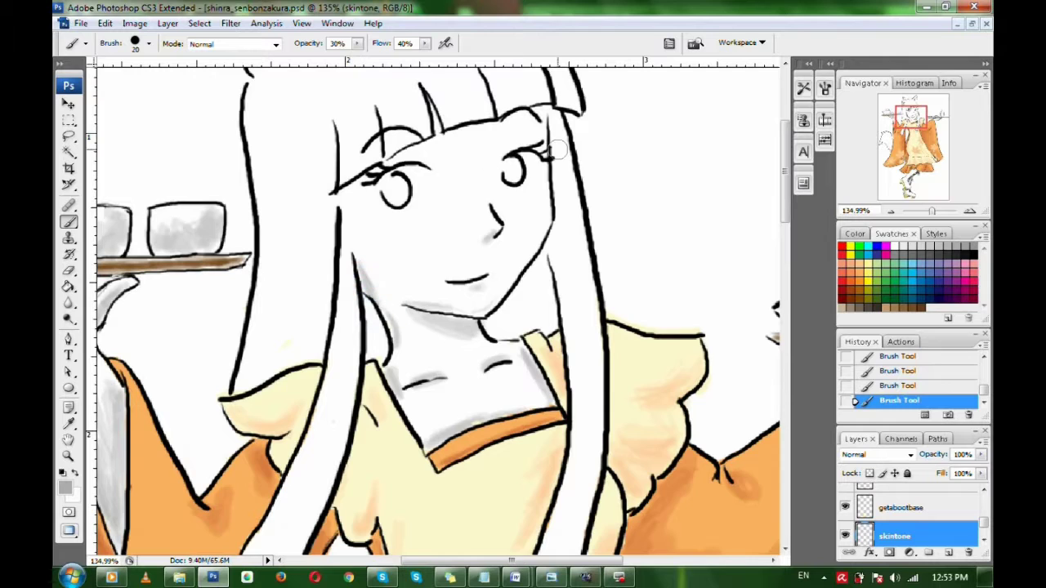
Shade the forehead under the fringe in light grey and erase highlights into the fingers and forearm under the teapot tray
left_click_drag(369, 184, 432, 144)
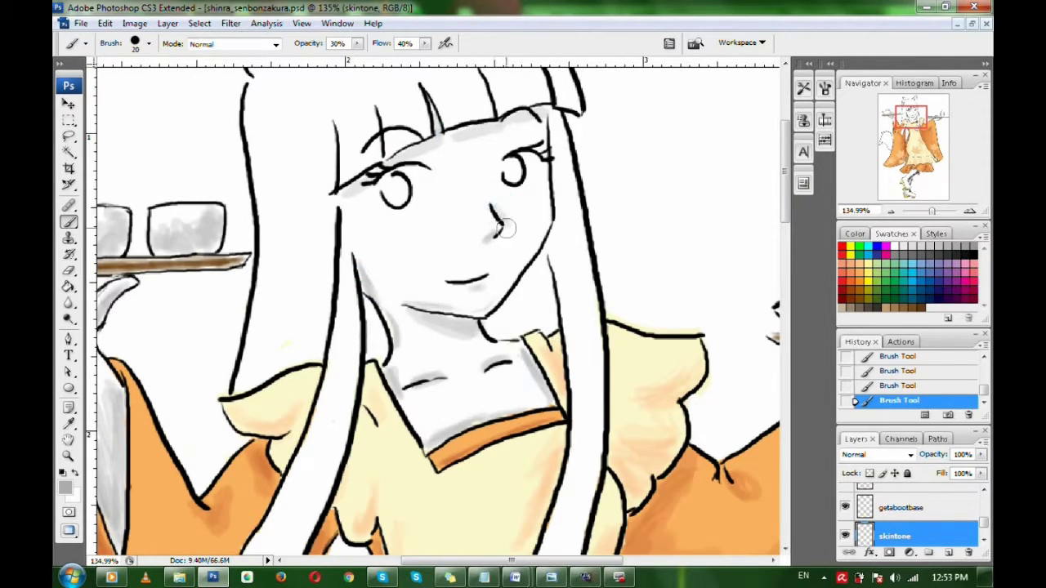
left_click_drag(926, 102, 909, 114)
key("e")
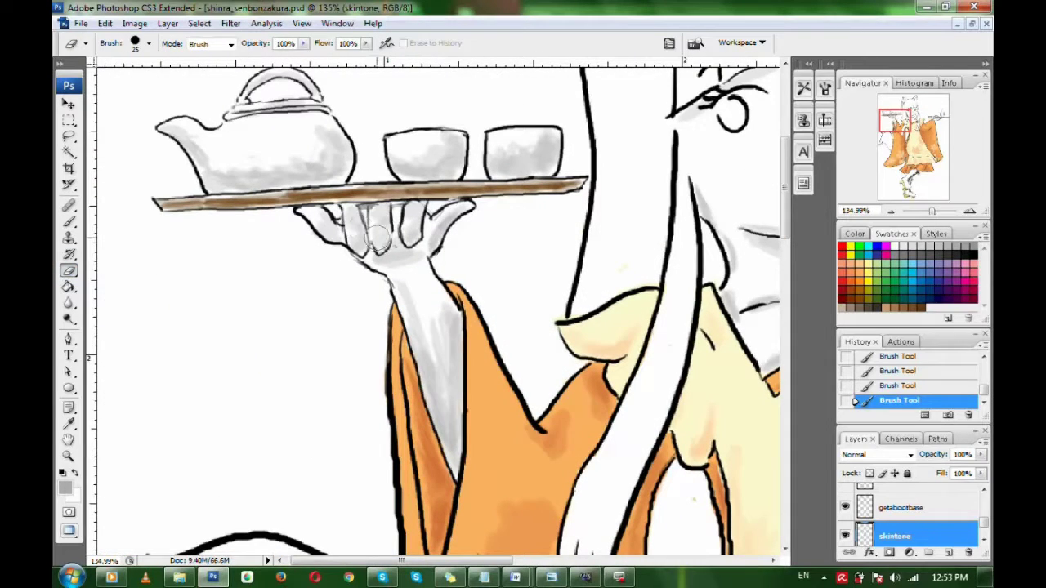
left_click_drag(363, 228, 357, 237)
left_click_drag(408, 214, 445, 219)
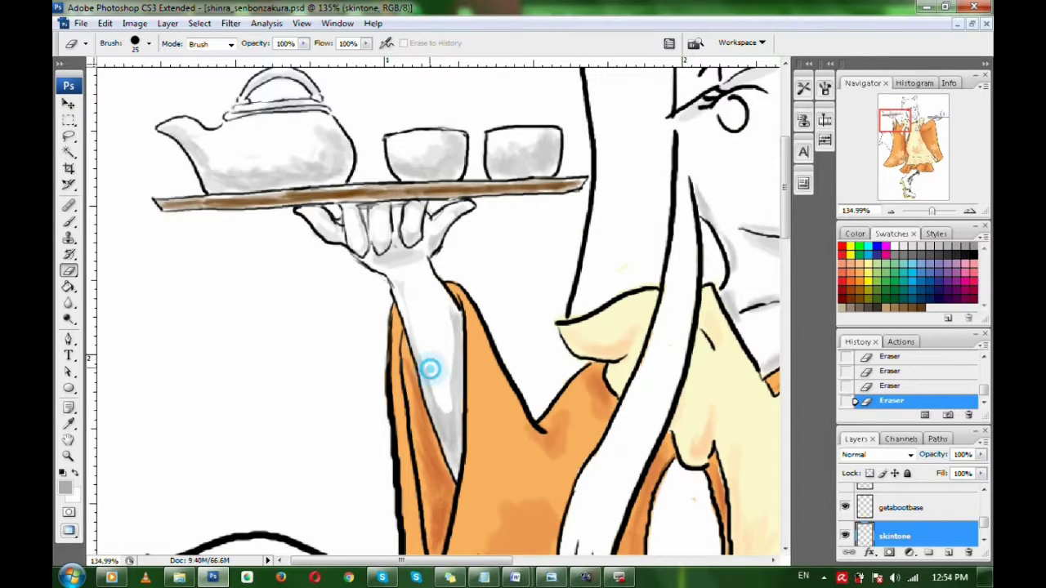
Add a new layer above skintone and rename it eyecolor
mouse_move(917, 126)
left_mouse_down()
mouse_move(928, 119)
mouse_move(908, 118)
mouse_move(908, 154)
mouse_move(918, 114)
left_mouse_up()
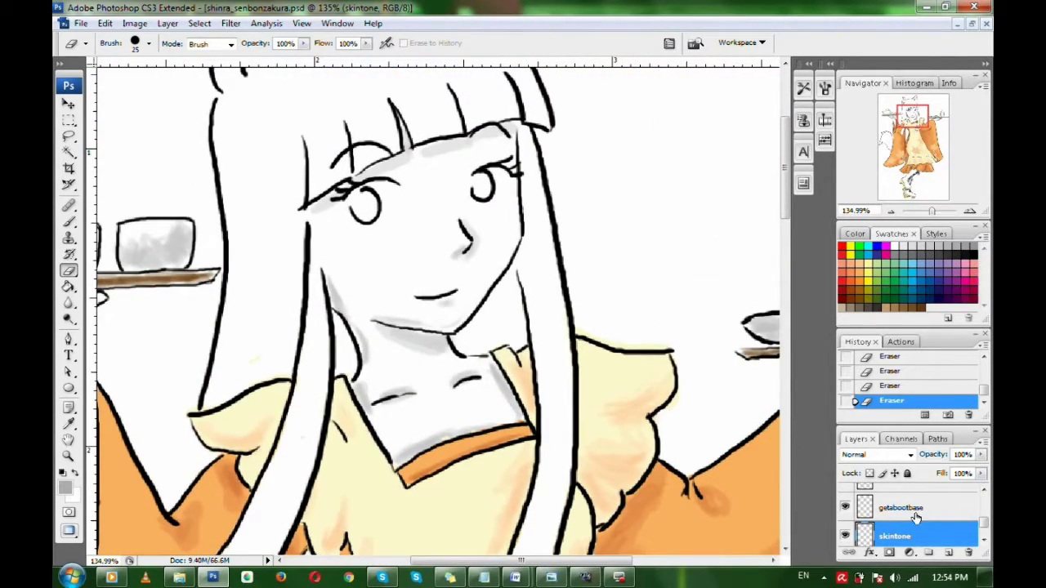
right_click(940, 537)
left_click(949, 554)
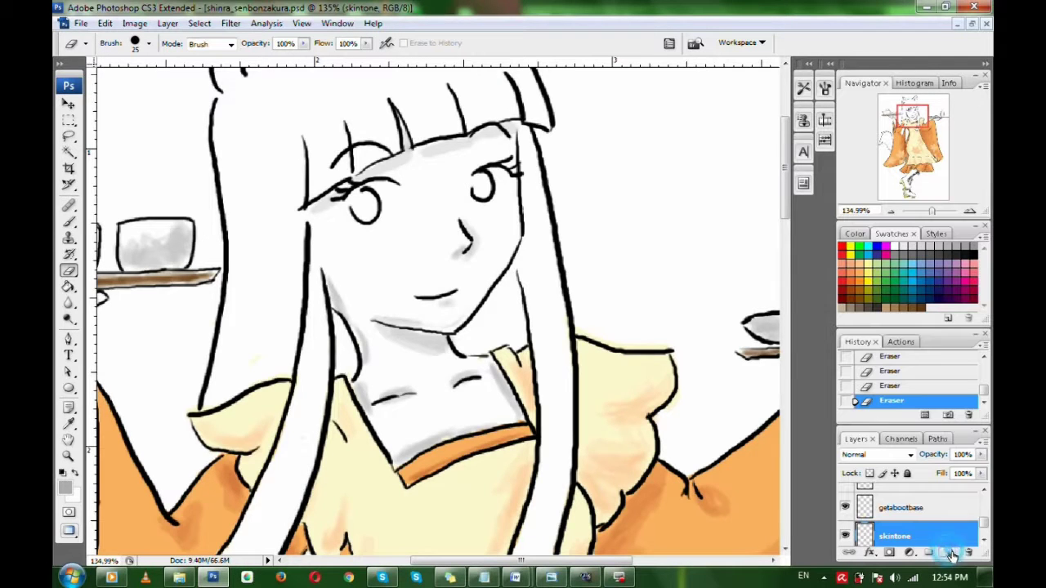
left_click(948, 554)
right_click(940, 533)
left_click(886, 188)
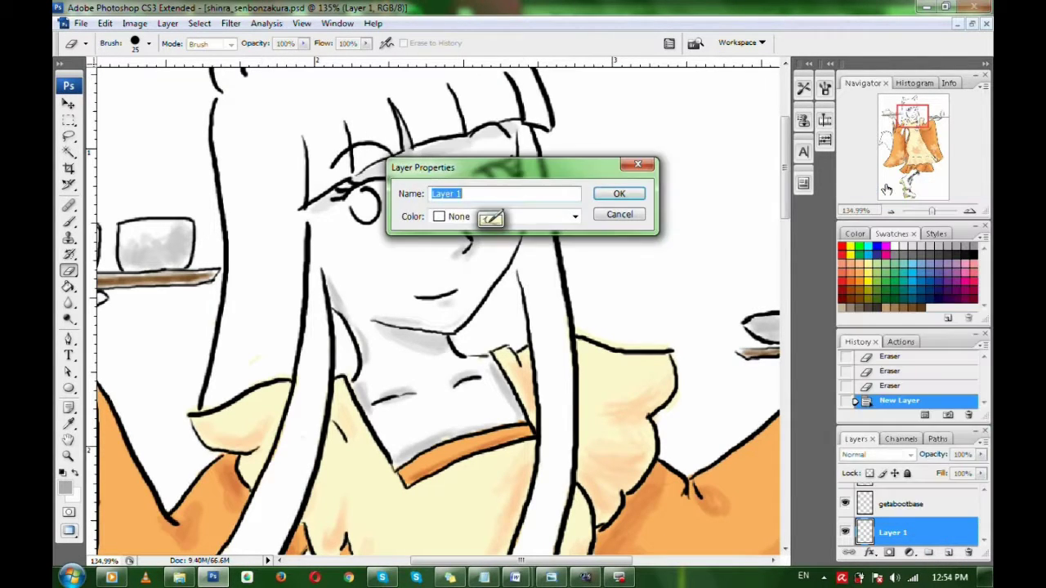
type("eyecolor")
key("Return")
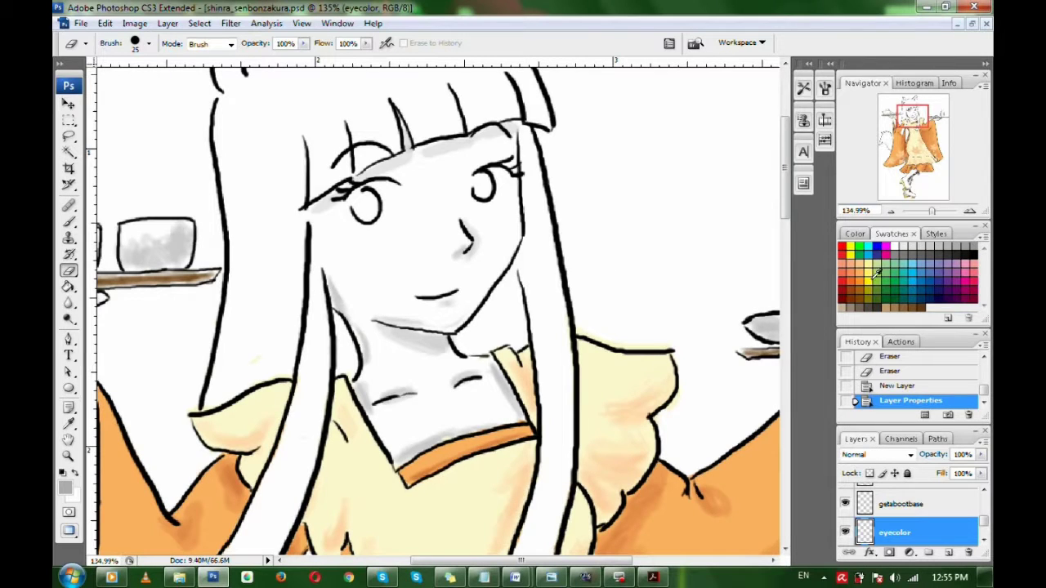
Set the foreground colour to bright yellow ffff00 and paint both irises with a 9-pixel brush
left_click(871, 280)
left_click(855, 234)
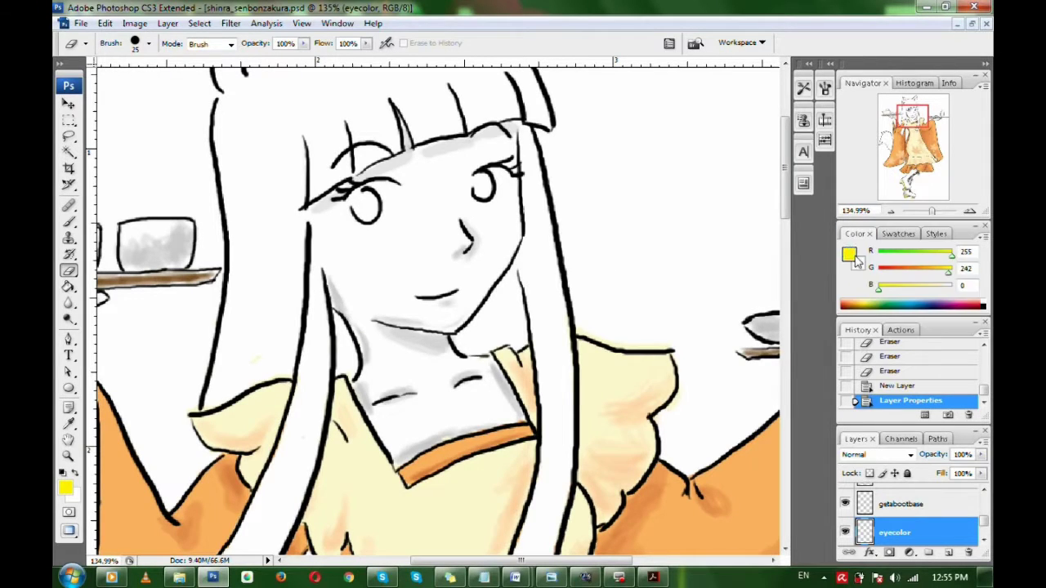
left_click(849, 255)
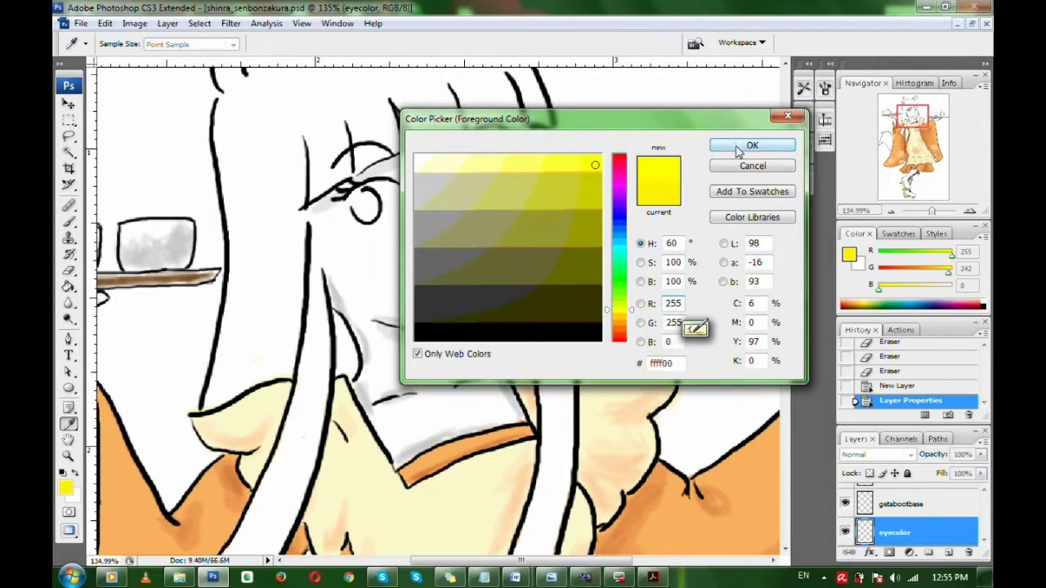
left_click(752, 144)
key("b")
left_click_drag(934, 212, 937, 211)
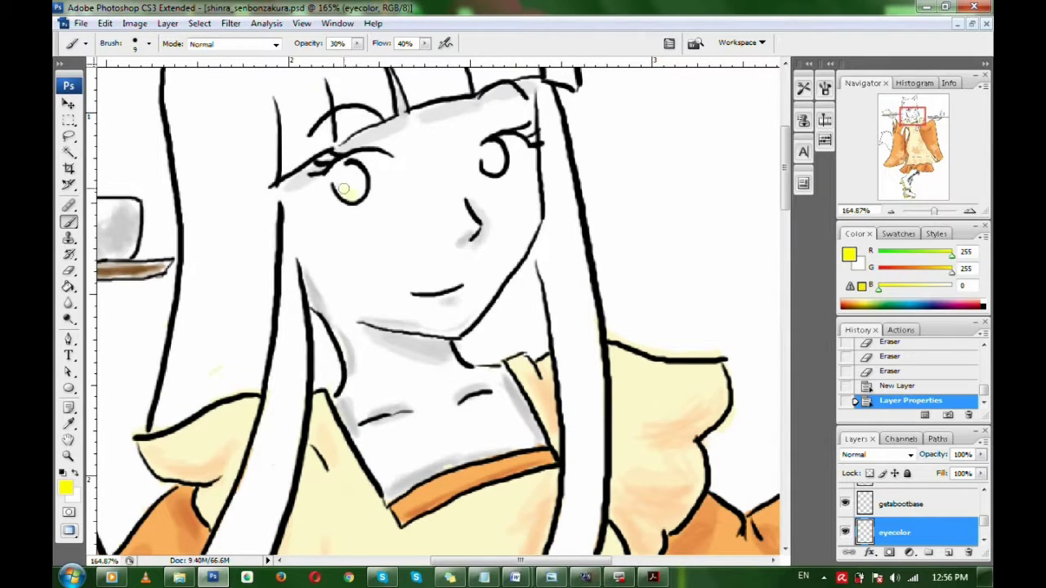
left_click_drag(356, 188, 353, 194)
left_click_drag(350, 173, 358, 190)
mouse_move(357, 170)
left_mouse_down()
mouse_move(358, 195)
mouse_move(365, 180)
mouse_move(347, 193)
left_mouse_up()
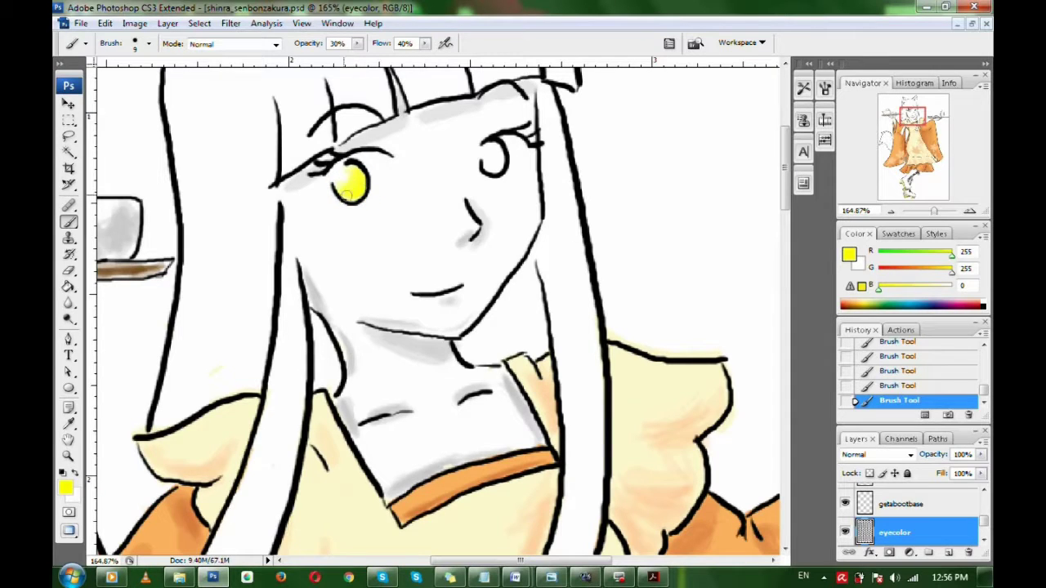
mouse_move(488, 165)
left_mouse_down()
mouse_move(496, 148)
mouse_move(492, 161)
left_mouse_up()
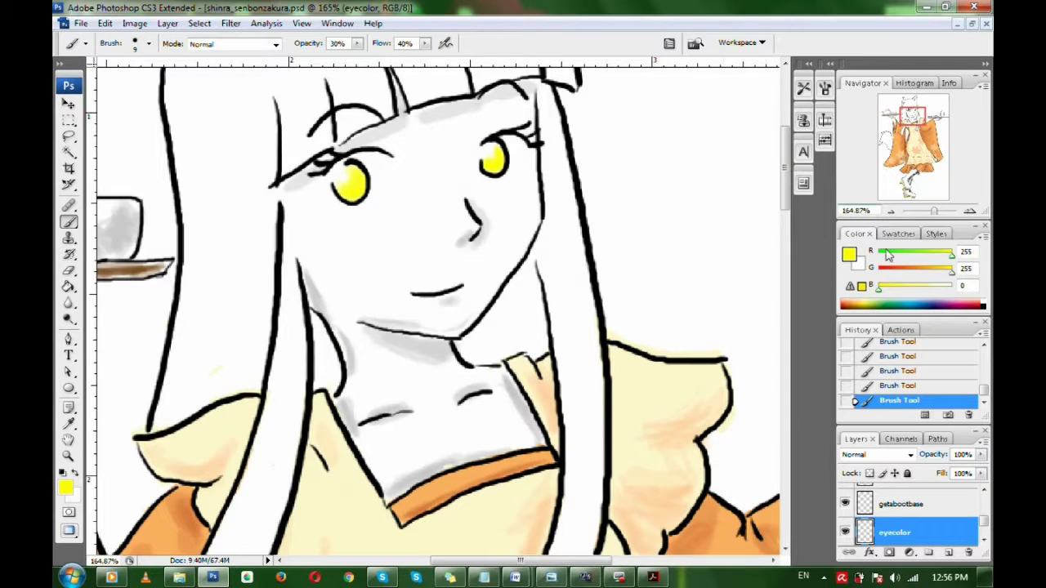
Darken the centres and edges of both irises with olive 999900
left_click(849, 254)
left_click_drag(587, 196, 589, 224)
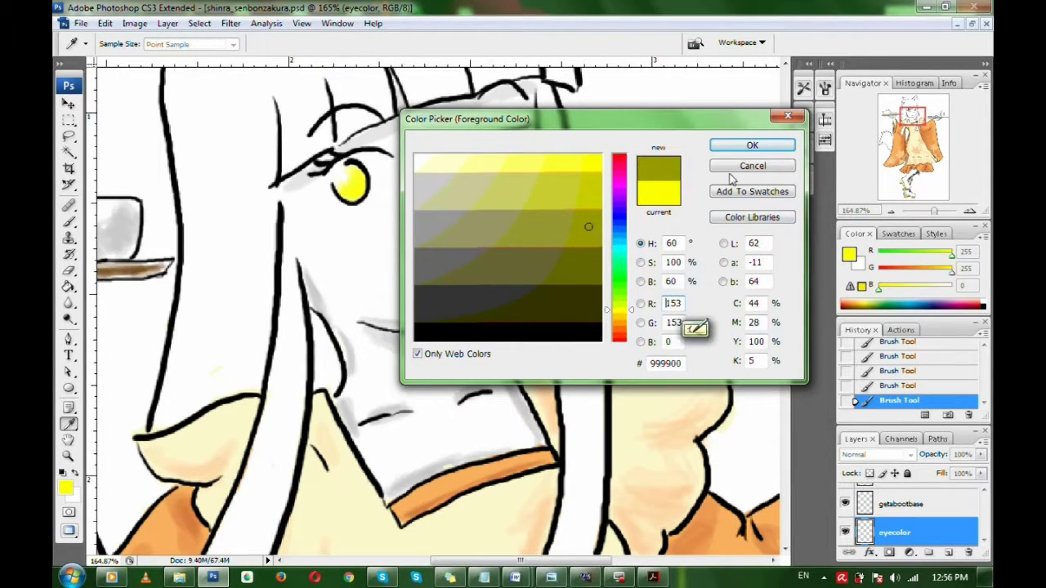
left_click(752, 145)
left_click_drag(350, 183, 353, 178)
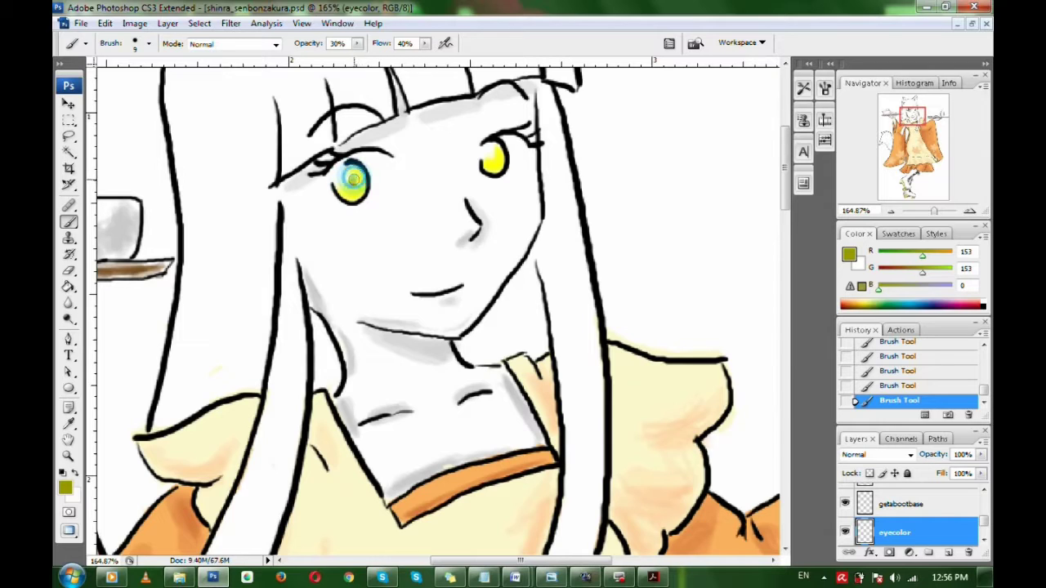
left_click_drag(497, 157, 494, 159)
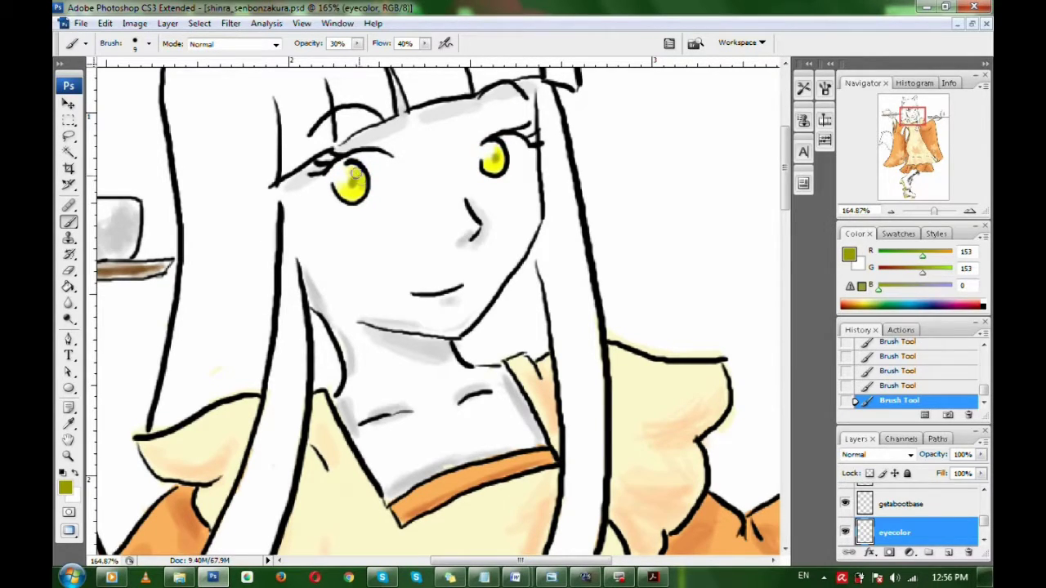
left_click_drag(355, 173, 341, 186)
left_click_drag(489, 169, 495, 147)
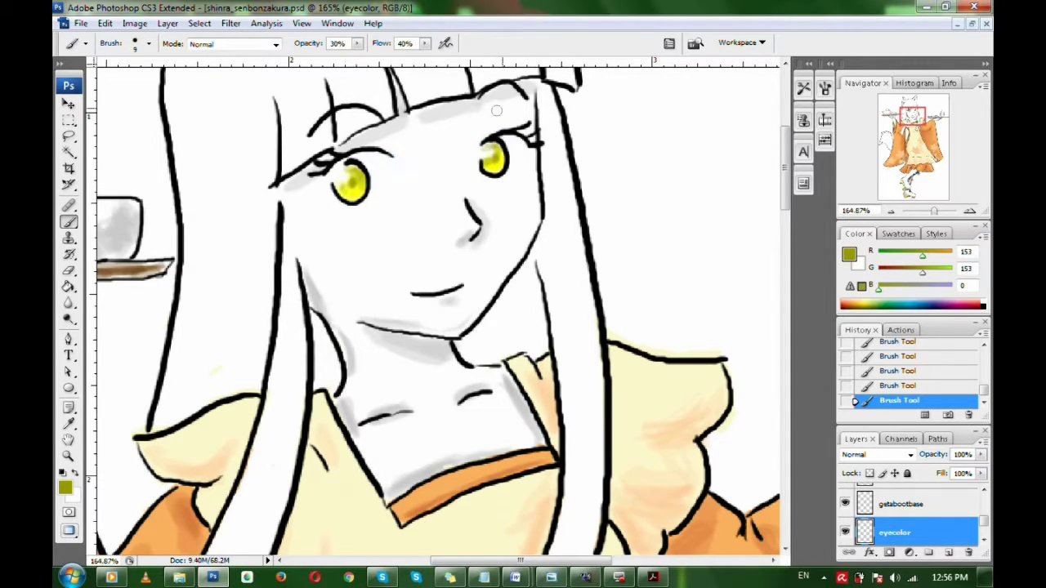
Add a new layer above eyecolor and rename it hairtone
right_click(927, 536)
left_click(948, 552)
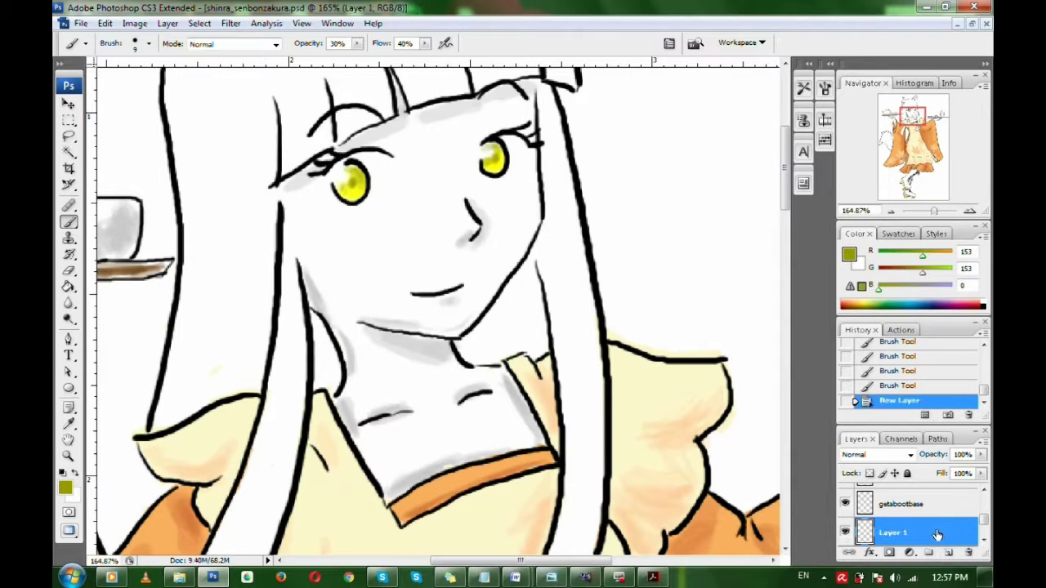
right_click(937, 535)
left_click(891, 196)
type("hairton")
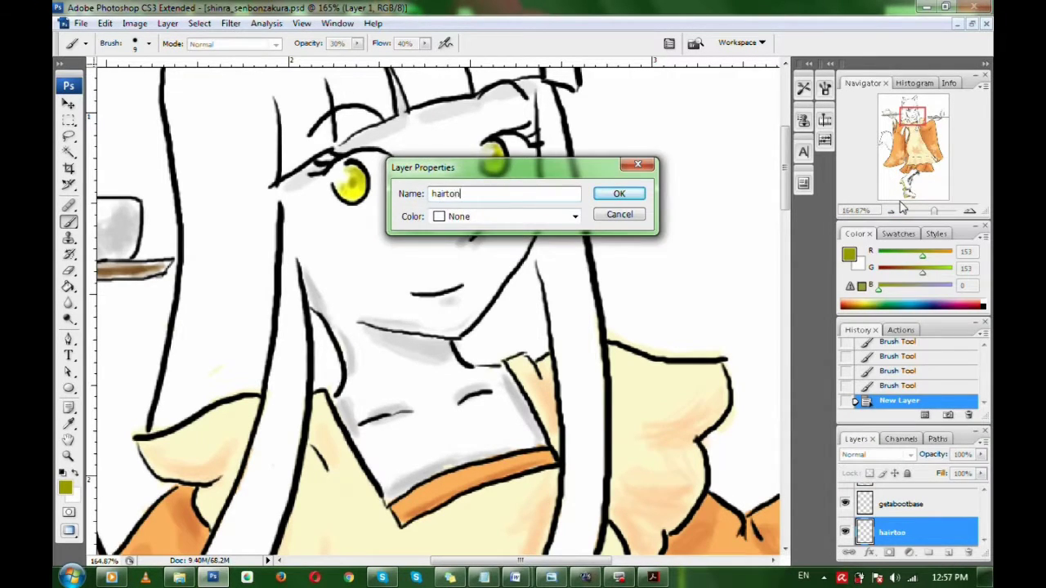
type("e")
key("Return")
Shade the tail with light grey fur strokes on the hairtone layer using a 45-pixel brush
left_click(898, 234)
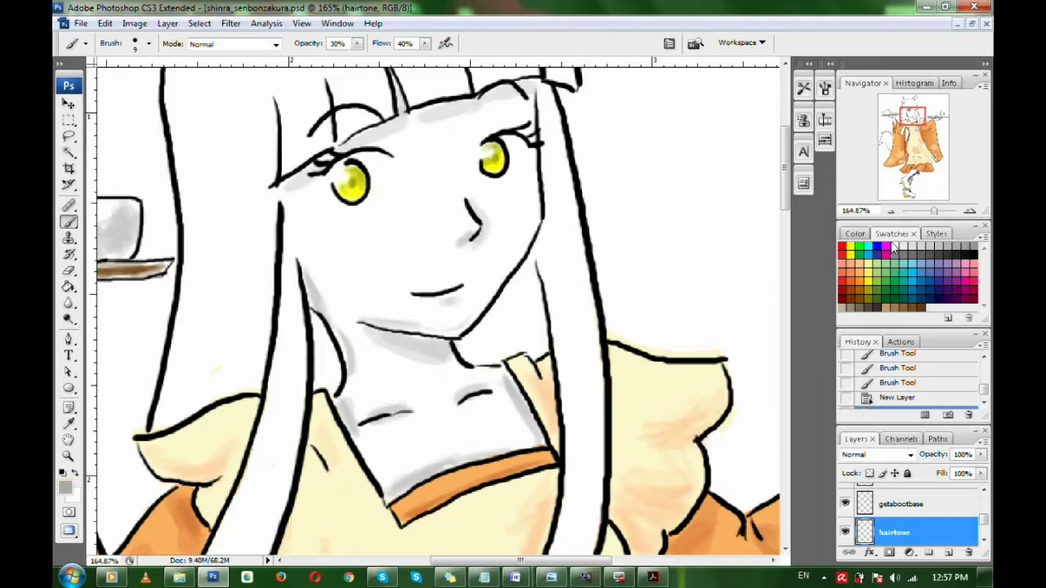
left_click_drag(934, 214, 936, 214)
left_click_drag(912, 117, 884, 139)
left_click_drag(933, 214, 928, 215)
left_click_drag(907, 141, 909, 145)
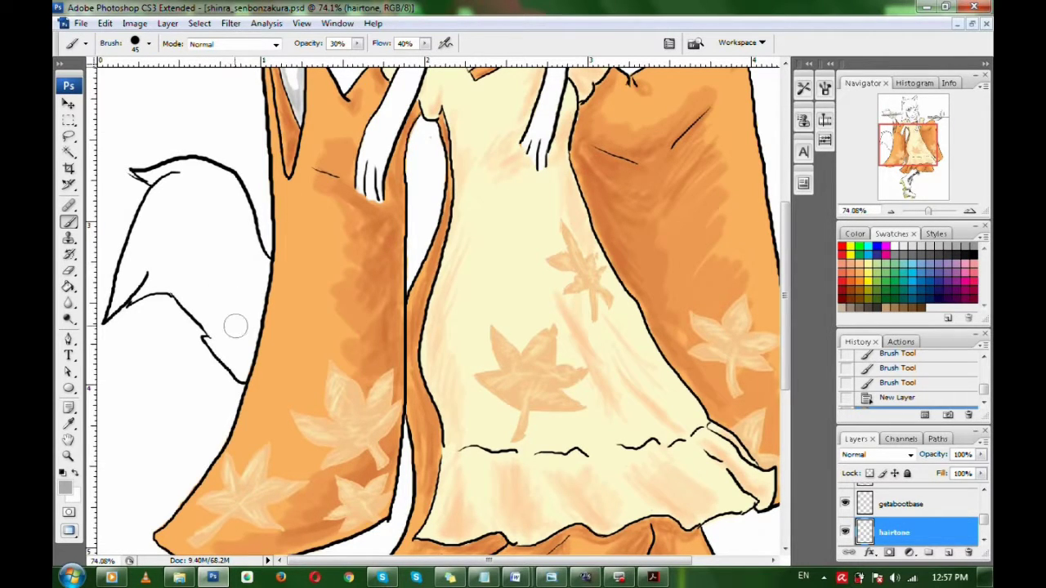
mouse_move(235, 326)
left_mouse_down()
mouse_move(254, 273)
mouse_move(244, 277)
mouse_move(253, 298)
mouse_move(228, 316)
mouse_move(238, 344)
mouse_move(201, 298)
mouse_move(158, 274)
left_mouse_up()
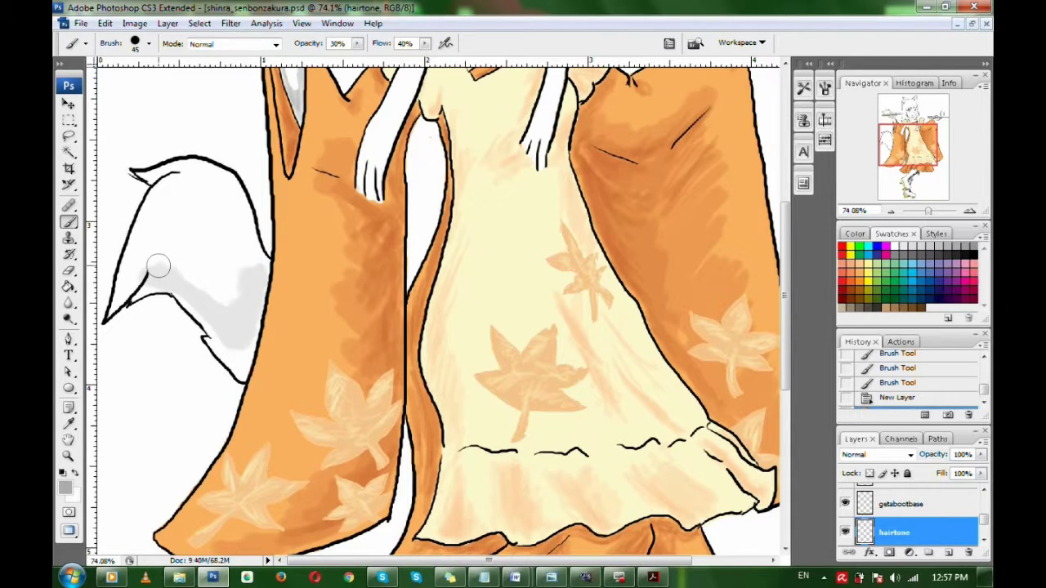
mouse_move(151, 241)
left_mouse_down()
mouse_move(117, 305)
mouse_move(149, 279)
mouse_move(210, 303)
mouse_move(223, 325)
mouse_move(216, 276)
mouse_move(252, 316)
mouse_move(247, 268)
mouse_move(240, 366)
mouse_move(231, 362)
mouse_move(245, 328)
left_mouse_up()
mouse_move(173, 226)
left_mouse_down()
mouse_move(199, 258)
mouse_move(173, 244)
mouse_move(200, 280)
mouse_move(205, 233)
mouse_move(243, 279)
mouse_move(223, 299)
mouse_move(172, 263)
left_mouse_up()
mouse_move(170, 193)
left_mouse_down()
mouse_move(174, 224)
mouse_move(153, 237)
mouse_move(162, 210)
mouse_move(184, 255)
left_mouse_up()
Shade the insides of both fox ears in light grey
left_click_drag(929, 148, 914, 116)
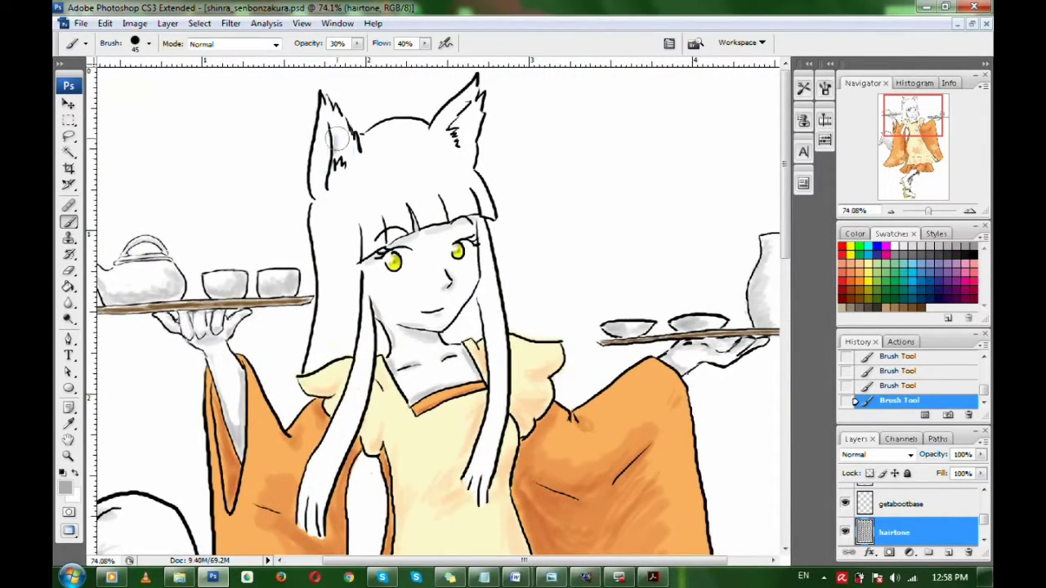
left_click_drag(336, 140, 339, 144)
mouse_move(446, 119)
left_mouse_down()
mouse_move(474, 106)
mouse_move(456, 152)
left_mouse_up()
mouse_move(328, 149)
left_mouse_down()
mouse_move(309, 191)
mouse_move(311, 171)
mouse_move(341, 145)
left_mouse_up()
mouse_move(443, 115)
left_mouse_down()
mouse_move(430, 133)
mouse_move(457, 111)
left_mouse_up()
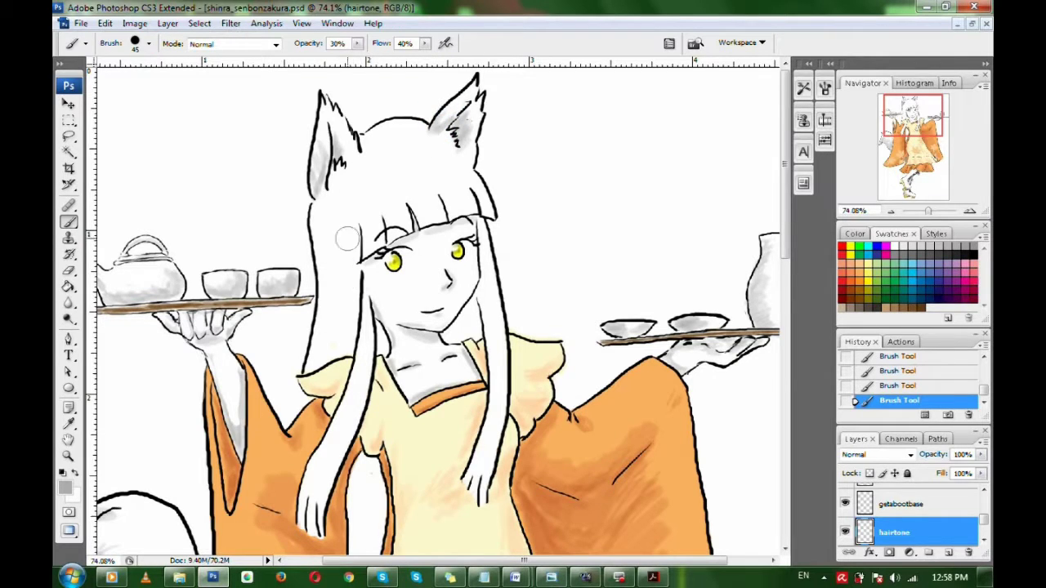
Paint light grey shadows along the long side locks, the fringe and the crown of the hair
mouse_move(347, 238)
left_mouse_down()
mouse_move(343, 342)
mouse_move(319, 341)
mouse_move(344, 326)
mouse_move(354, 269)
mouse_move(380, 331)
mouse_move(362, 355)
mouse_move(368, 319)
mouse_move(354, 402)
mouse_move(323, 462)
mouse_move(315, 496)
mouse_move(361, 337)
mouse_move(320, 518)
left_mouse_up()
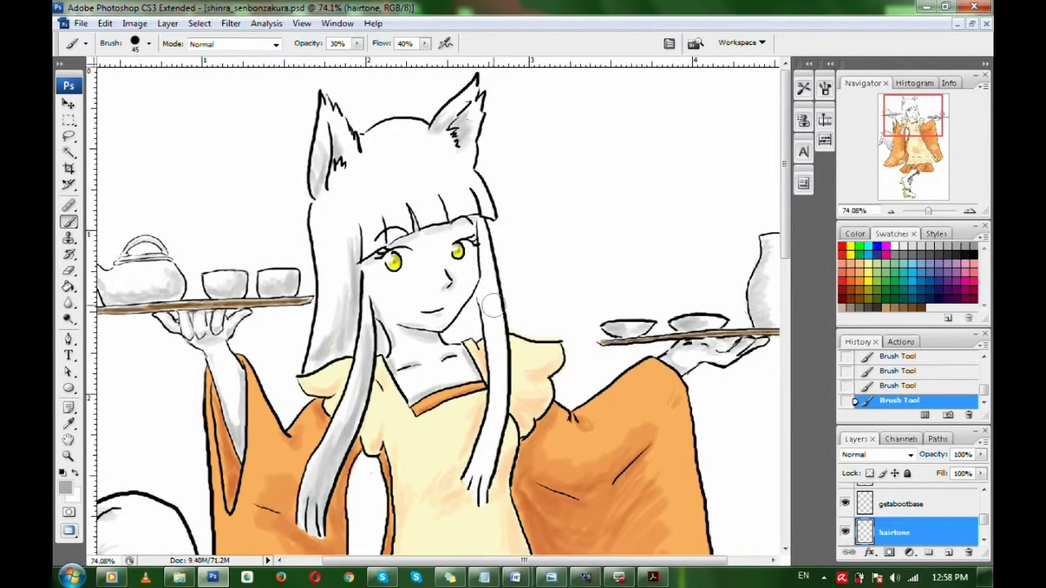
mouse_move(478, 238)
left_mouse_down()
mouse_move(490, 363)
mouse_move(476, 486)
left_mouse_up()
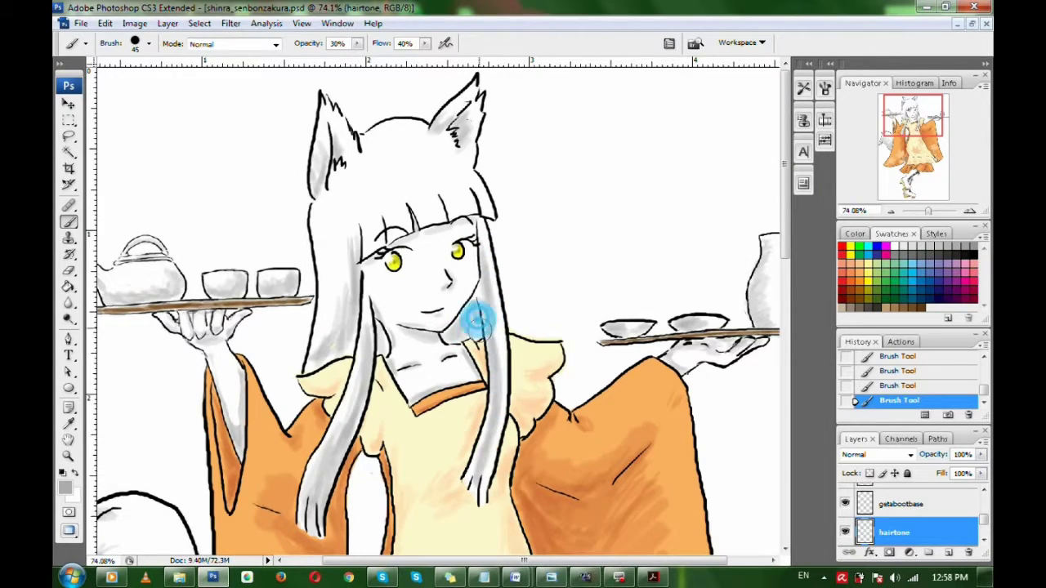
mouse_move(376, 218)
left_mouse_down()
mouse_move(370, 225)
mouse_move(452, 199)
mouse_move(469, 175)
left_mouse_up()
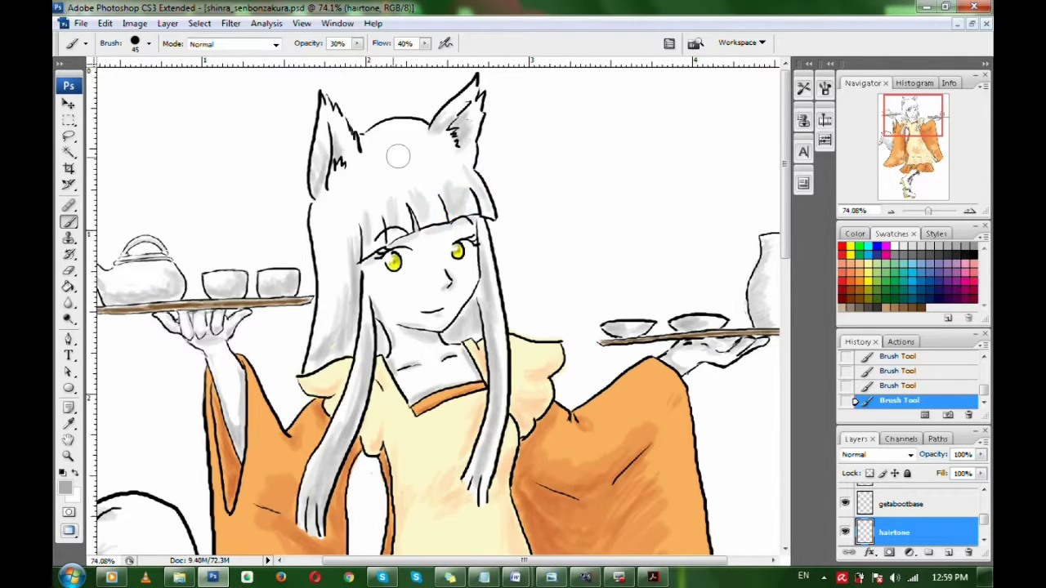
mouse_move(397, 156)
left_mouse_down()
mouse_move(386, 134)
mouse_move(402, 144)
left_mouse_up()
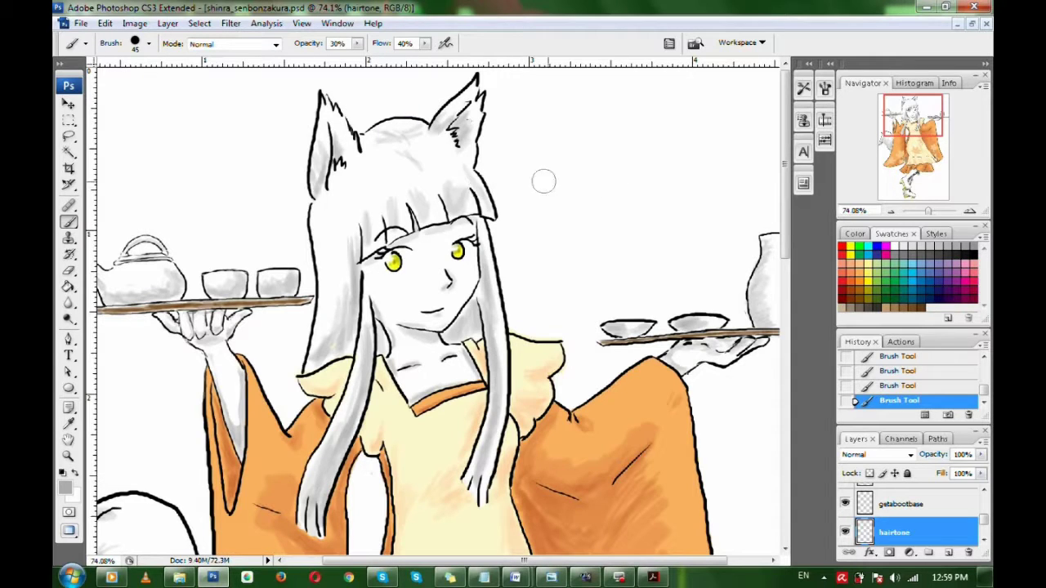
Erase part of the grey shading on the crown between the ears
left_click(69, 270)
left_click_drag(425, 124, 375, 143)
mouse_move(927, 130)
left_mouse_down()
mouse_move(915, 167)
mouse_move(923, 128)
left_mouse_up()
scroll(615, 172, "up", 1)
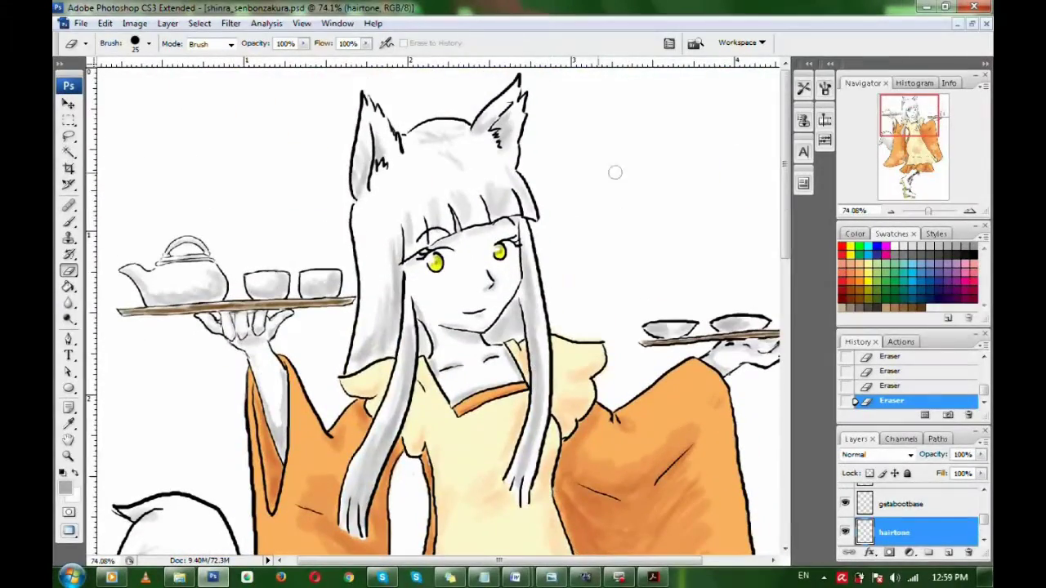
Hide the Background layer and erase the bg layer's large white areas around the character with a 200-pixel eraser
key("alt+bracketleft")
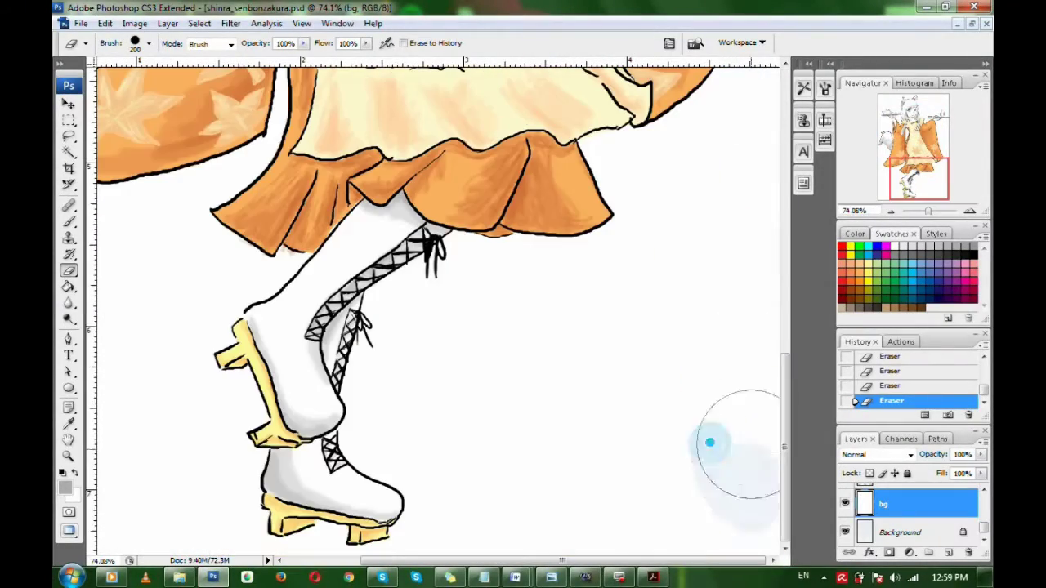
mouse_move(707, 438)
left_mouse_down()
mouse_move(498, 518)
mouse_move(686, 368)
left_mouse_up()
scroll(686, 368, "up", 15)
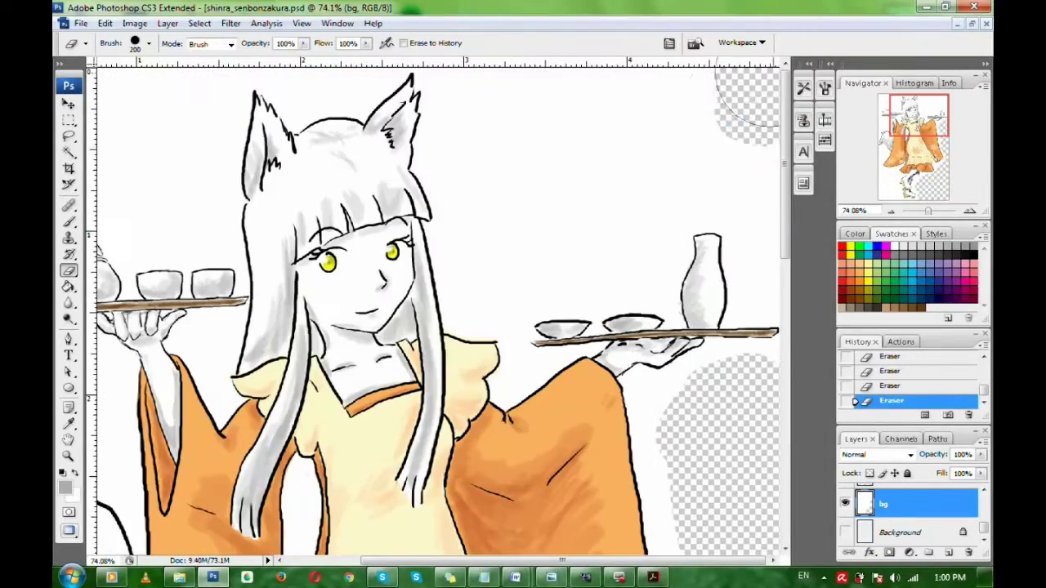
mouse_move(768, 74)
left_mouse_down()
mouse_move(602, 175)
mouse_move(595, 221)
mouse_move(563, 155)
left_mouse_up()
scroll(564, 155, "left", 3)
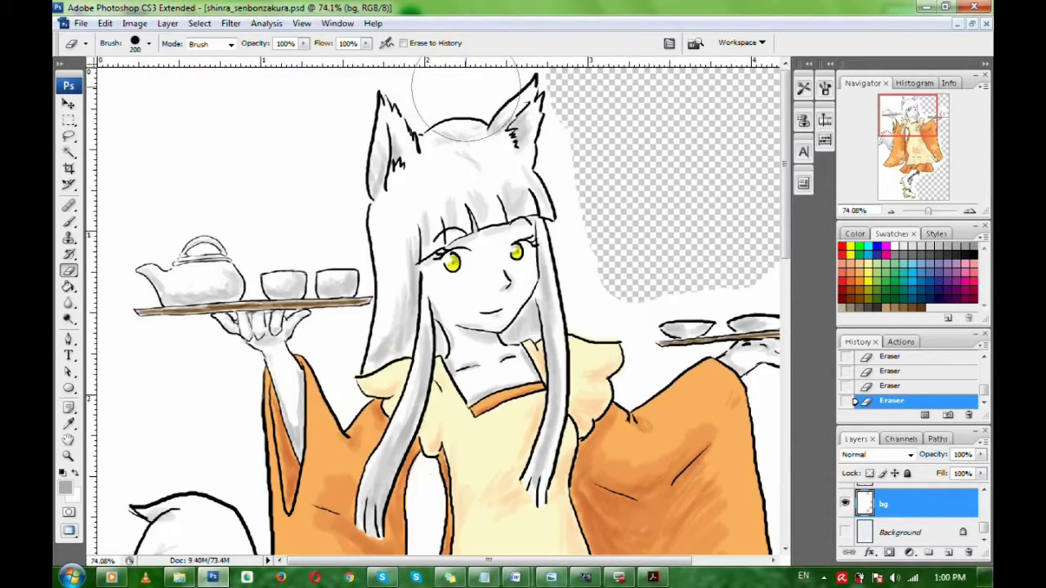
mouse_move(485, 61)
left_mouse_down()
mouse_move(311, 59)
mouse_move(123, 178)
mouse_move(192, 395)
mouse_move(149, 435)
left_mouse_up()
scroll(150, 435, "down", 5)
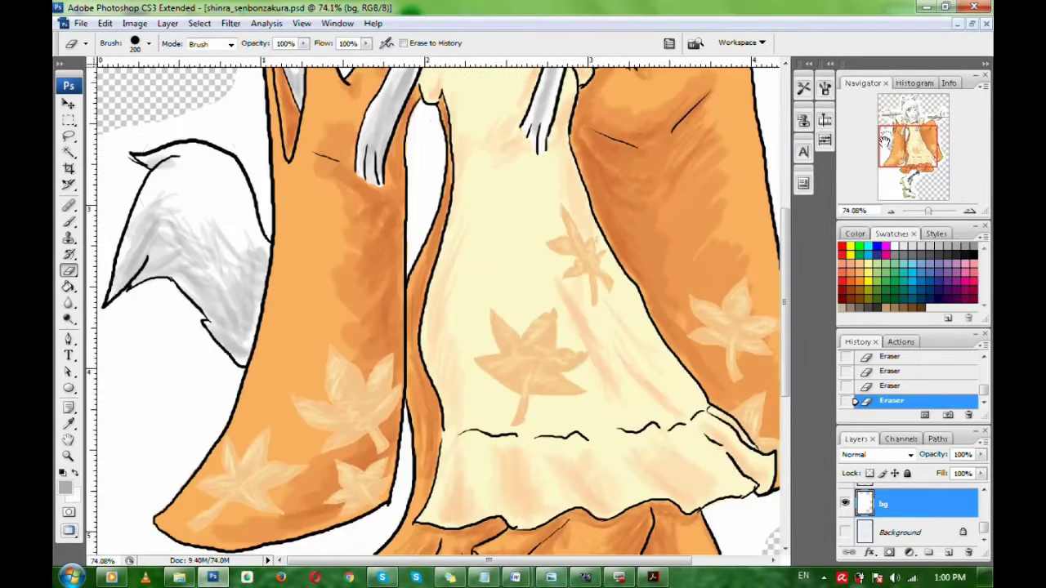
mouse_move(106, 99)
left_mouse_down()
mouse_move(53, 323)
mouse_move(90, 523)
left_mouse_up()
left_click_drag(908, 147, 908, 172)
mouse_move(217, 286)
left_mouse_down()
mouse_move(154, 331)
mouse_move(187, 428)
mouse_move(145, 508)
left_mouse_up()
Reduce the eraser to 25 pixels and erase the bg layer's white close around the geta boots
key("bracketleft")
key("bracketleft")
key("bracketleft")
left_click_drag(929, 212, 933, 212)
left_click_drag(908, 173, 911, 189)
key("bracketleft")
key("bracketleft")
key("bracketleft")
key("bracketleft")
key("bracketleft")
key("bracketleft")
key("bracketleft")
key("bracketleft")
key("bracketleft")
key("bracketleft")
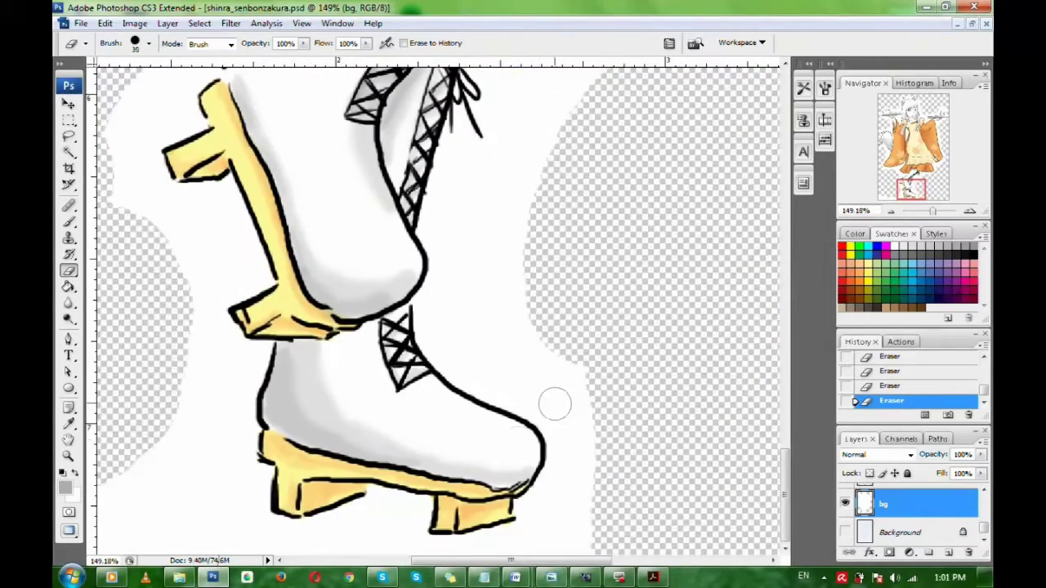
key("bracketleft")
mouse_move(366, 527)
left_mouse_down()
mouse_move(339, 520)
mouse_move(441, 543)
mouse_move(539, 527)
mouse_move(563, 423)
mouse_move(548, 335)
mouse_move(490, 368)
mouse_move(524, 372)
mouse_move(458, 237)
mouse_move(429, 359)
mouse_move(470, 384)
mouse_move(532, 242)
mouse_move(501, 208)
left_mouse_up()
Erase the bg layer's white around the legs and along the orange skirt's outline
mouse_move(426, 206)
left_mouse_down()
mouse_move(382, 384)
mouse_move(405, 245)
mouse_move(512, 261)
mouse_move(477, 215)
mouse_move(541, 154)
left_mouse_up()
mouse_move(541, 154)
left_mouse_down()
mouse_move(500, 244)
mouse_move(428, 265)
mouse_move(412, 282)
mouse_move(475, 233)
mouse_move(642, 252)
mouse_move(371, 225)
mouse_move(474, 237)
mouse_move(393, 274)
mouse_move(490, 237)
mouse_move(583, 239)
mouse_move(665, 218)
mouse_move(739, 170)
left_mouse_up()
mouse_move(735, 153)
left_mouse_down()
mouse_move(561, 298)
mouse_move(486, 383)
left_mouse_up()
mouse_move(388, 268)
left_mouse_down()
mouse_move(462, 351)
mouse_move(429, 323)
mouse_move(401, 262)
mouse_move(468, 263)
left_mouse_up()
Switch briefly to the apronbase layer, return to bg, and erase the white around the orange sleeve's lower corner with a 25-pixel eraser
left_click_drag(983, 528, 984, 511)
left_click(932, 508)
key("alt+bracketleft")
key("alt+bracketleft")
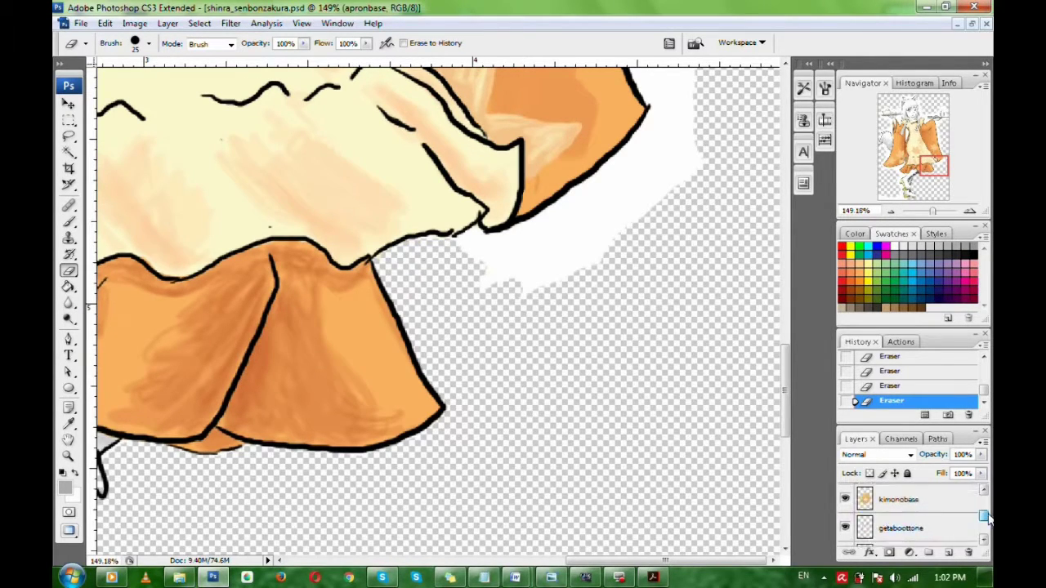
mouse_move(510, 250)
left_mouse_down()
mouse_move(609, 248)
mouse_move(501, 252)
mouse_move(613, 176)
mouse_move(672, 100)
mouse_move(654, 198)
left_mouse_up()
scroll(654, 199, "up", 4)
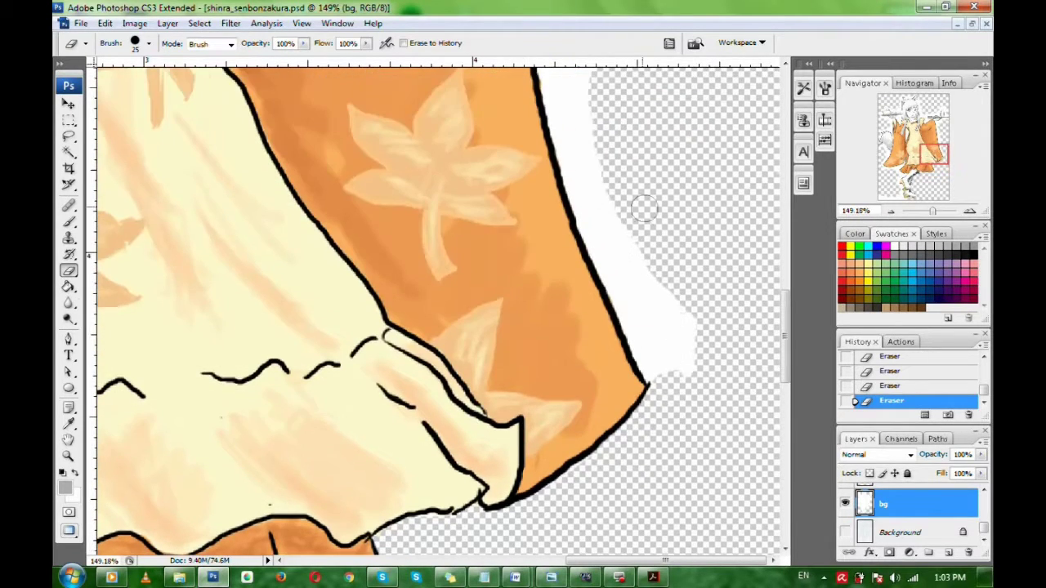
mouse_move(683, 326)
left_mouse_down()
mouse_move(630, 250)
mouse_move(677, 363)
left_mouse_up()
Enlarge the eraser and remove the bg layer's white up along the orange sleeve's outer edge
key("bracketright")
key("bracketright")
mouse_move(647, 287)
left_mouse_down()
mouse_move(609, 223)
mouse_move(649, 359)
mouse_move(651, 273)
left_mouse_up()
scroll(651, 272, "up", 5)
mouse_move(588, 136)
left_mouse_down()
mouse_move(580, 304)
mouse_move(550, 242)
mouse_move(580, 347)
mouse_move(557, 302)
mouse_move(603, 439)
mouse_move(598, 304)
left_mouse_up()
scroll(597, 303, "up", 5)
mouse_move(578, 115)
left_mouse_down()
mouse_move(557, 347)
mouse_move(565, 422)
mouse_move(595, 264)
mouse_move(539, 270)
mouse_move(523, 294)
mouse_move(548, 362)
left_mouse_up()
Erase the bg layer's white around the sake bottle, shallow cups, tray and supporting hand, using a smaller eraser for the tight areas
scroll(595, 264, "up", 5)
scroll(554, 283, "up", 5)
mouse_move(554, 284)
left_mouse_down()
mouse_move(490, 236)
mouse_move(474, 254)
mouse_move(495, 384)
mouse_move(498, 261)
mouse_move(490, 292)
mouse_move(514, 294)
mouse_move(588, 257)
mouse_move(604, 278)
mouse_move(653, 227)
mouse_move(754, 245)
mouse_move(731, 244)
mouse_move(763, 154)
mouse_move(791, 202)
mouse_move(722, 188)
mouse_move(678, 196)
mouse_move(665, 184)
mouse_move(768, 151)
mouse_move(724, 238)
mouse_move(722, 281)
left_mouse_up()
scroll(634, 266, "up", 2)
scroll(759, 266, "up", 1)
key("bracketleft")
key("bracketleft")
scroll(731, 123, "up", 5)
mouse_move(724, 195)
left_mouse_down()
mouse_move(680, 254)
mouse_move(677, 188)
mouse_move(579, 198)
mouse_move(611, 228)
mouse_move(630, 217)
mouse_move(619, 221)
mouse_move(665, 227)
mouse_move(622, 188)
mouse_move(555, 271)
mouse_move(592, 266)
mouse_move(562, 337)
mouse_move(528, 300)
mouse_move(586, 258)
mouse_move(602, 206)
mouse_move(586, 284)
mouse_move(609, 322)
mouse_move(597, 311)
mouse_move(571, 324)
left_mouse_up()
scroll(533, 269, "down", 6)
mouse_move(575, 281)
left_mouse_down()
mouse_move(589, 262)
mouse_move(551, 248)
mouse_move(523, 290)
mouse_move(449, 288)
mouse_move(438, 248)
mouse_move(400, 290)
mouse_move(296, 296)
mouse_move(381, 264)
mouse_move(452, 292)
left_mouse_up()
Erase the bg layer's white between the sake tray, the orange sleeve and the shoulder ruffle with a 15- to 20-pixel eraser
key("bracketleft")
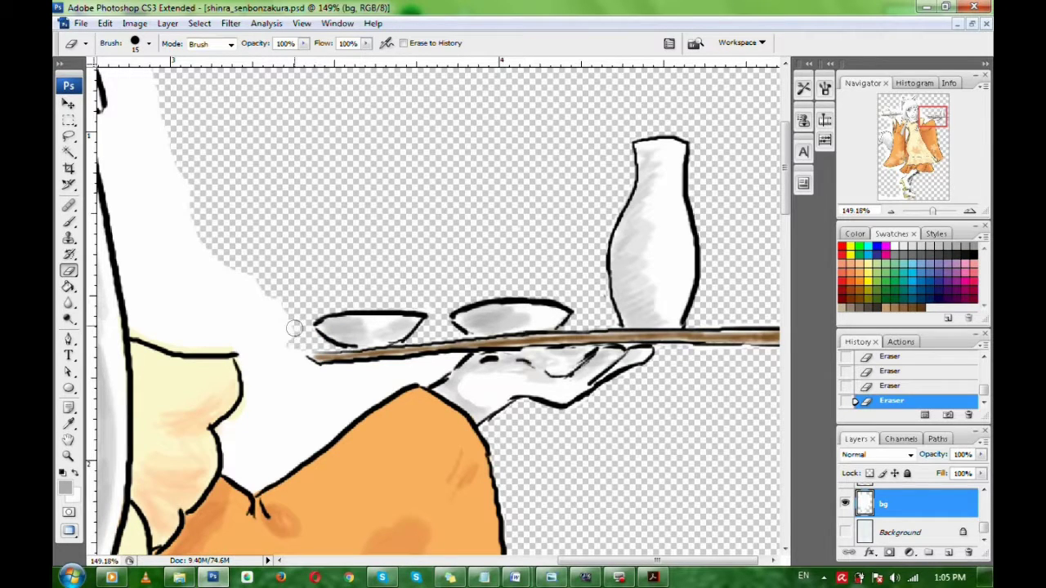
mouse_move(294, 327)
left_mouse_down()
mouse_move(276, 372)
mouse_move(299, 379)
left_mouse_up()
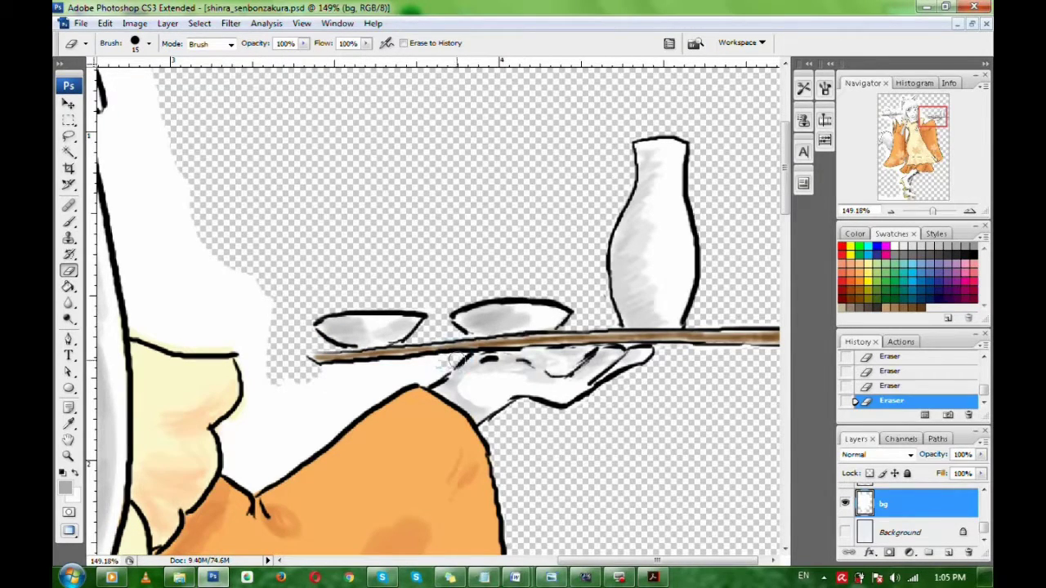
mouse_move(400, 374)
left_mouse_down()
mouse_move(335, 373)
mouse_move(348, 400)
left_mouse_up()
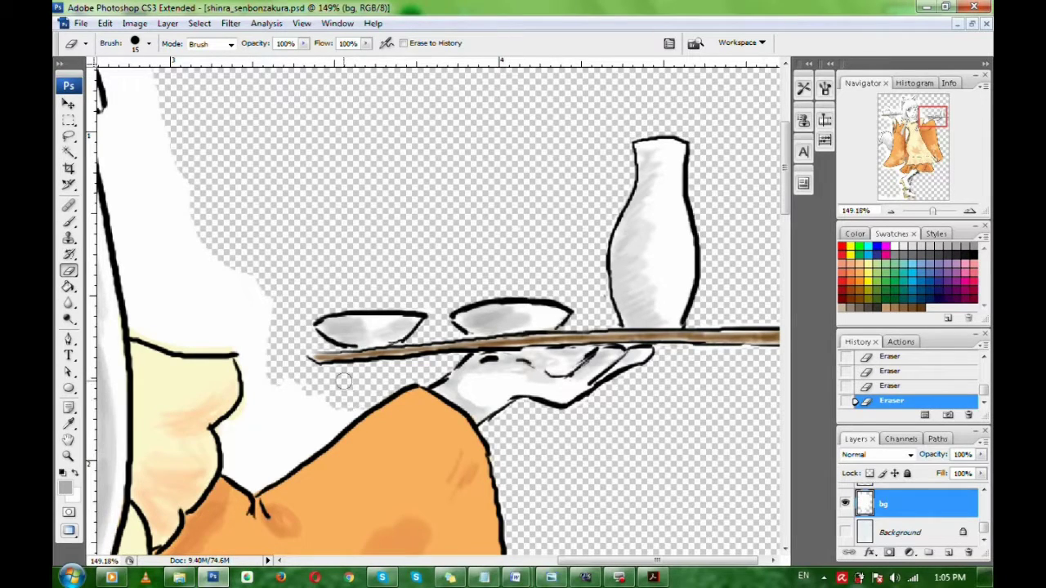
left_click_drag(285, 349, 494, 330)
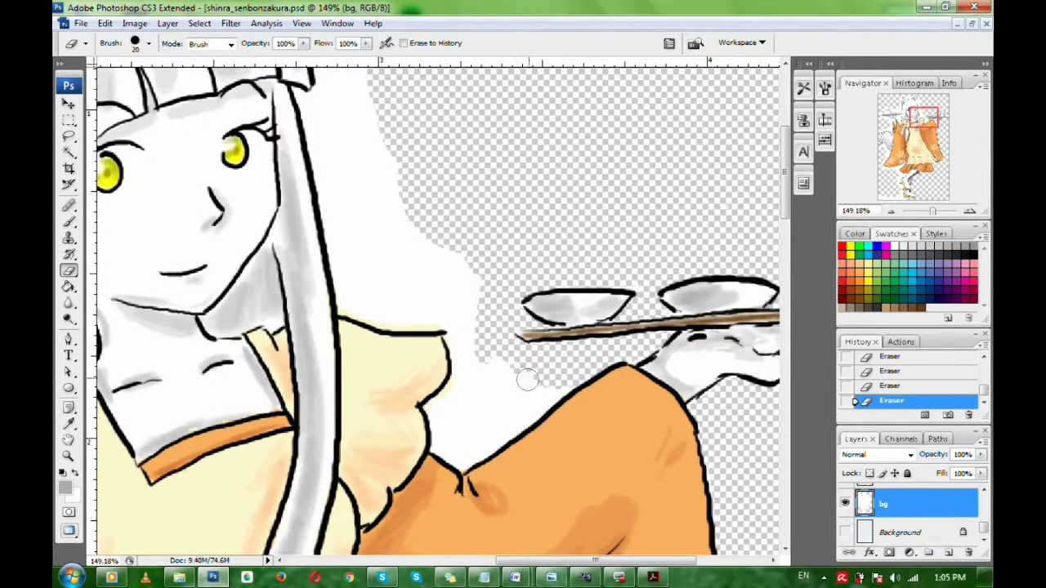
mouse_move(527, 379)
left_mouse_down()
mouse_move(503, 371)
mouse_move(553, 377)
mouse_move(519, 414)
mouse_move(548, 396)
left_mouse_up()
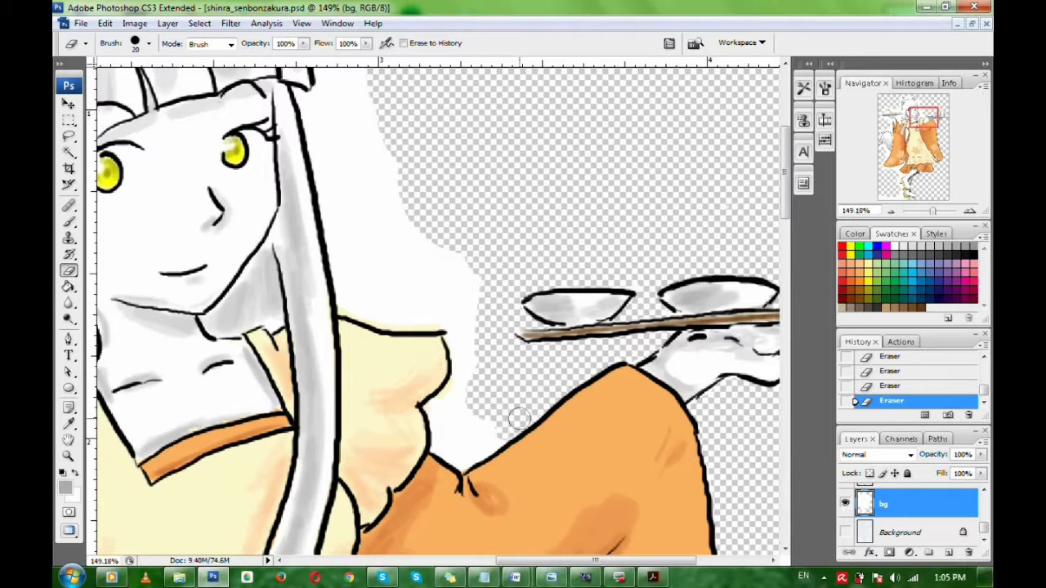
mouse_move(450, 449)
left_mouse_down()
mouse_move(437, 426)
mouse_move(457, 384)
mouse_move(461, 412)
left_mouse_up()
Erase the bg layer's white above the shoulder ruffle and beside the long hair lock facing the sake tray
left_click_drag(476, 296, 502, 364)
mouse_move(499, 325)
left_mouse_down()
mouse_move(500, 366)
mouse_move(483, 409)
mouse_move(470, 333)
left_mouse_up()
mouse_move(472, 290)
left_mouse_down()
mouse_move(416, 247)
mouse_move(409, 330)
mouse_move(396, 270)
mouse_move(370, 278)
mouse_move(359, 263)
mouse_move(374, 375)
mouse_move(460, 392)
mouse_move(427, 356)
mouse_move(395, 348)
left_mouse_up()
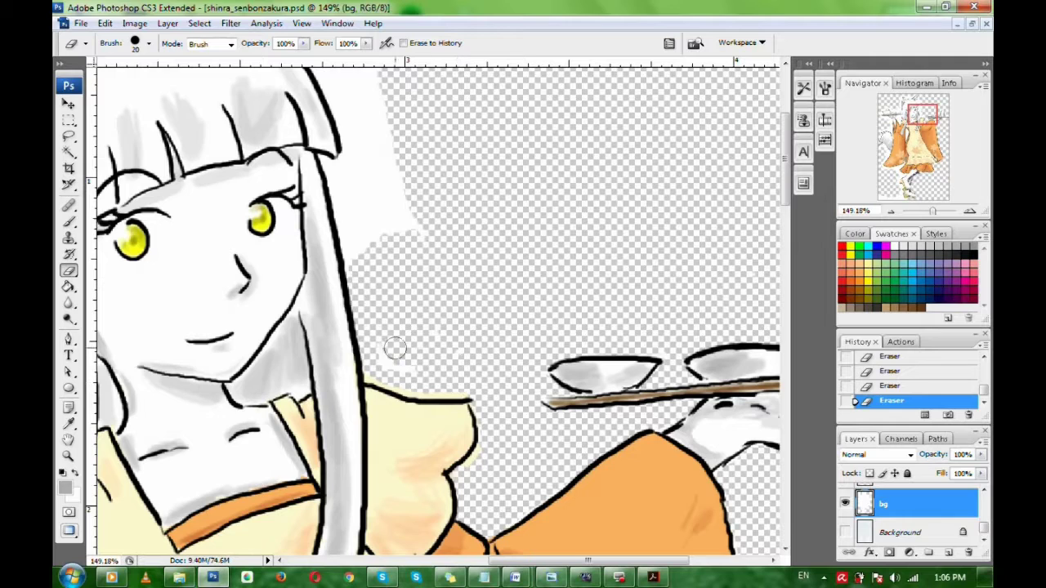
Erase the pale yellow spill above the shoulder ruffle on the apronbase layer, and reselect the bg layer
left_click_drag(984, 528, 985, 511)
left_click(941, 516)
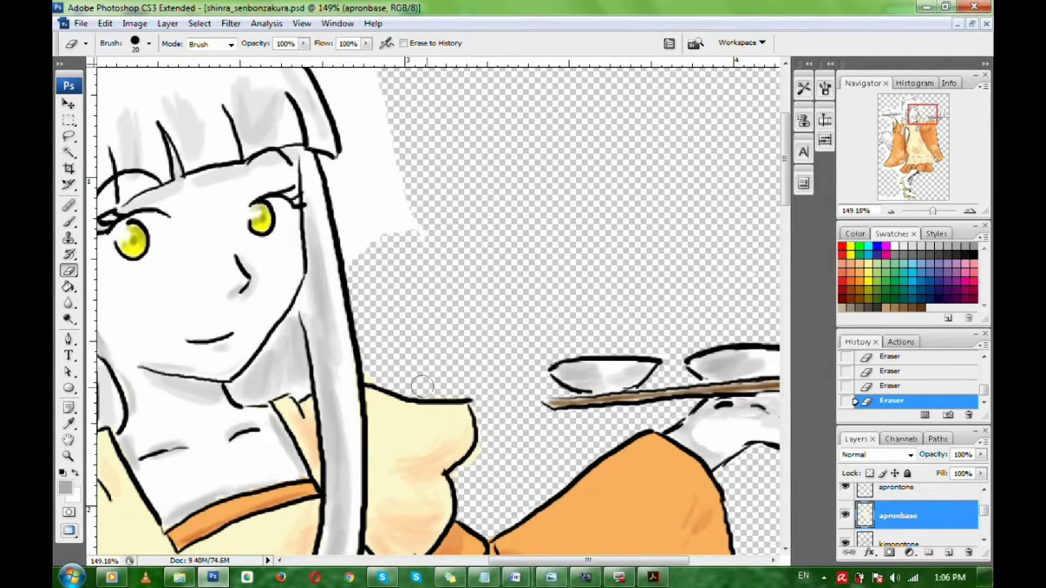
scroll(972, 515, "down", 3)
left_click(923, 504)
Erase the bg layer's white beside the bangs and along the outer edge of the fox ear on the sake tray's side
scroll(572, 327, "up", 3)
scroll(572, 327, "left", 2)
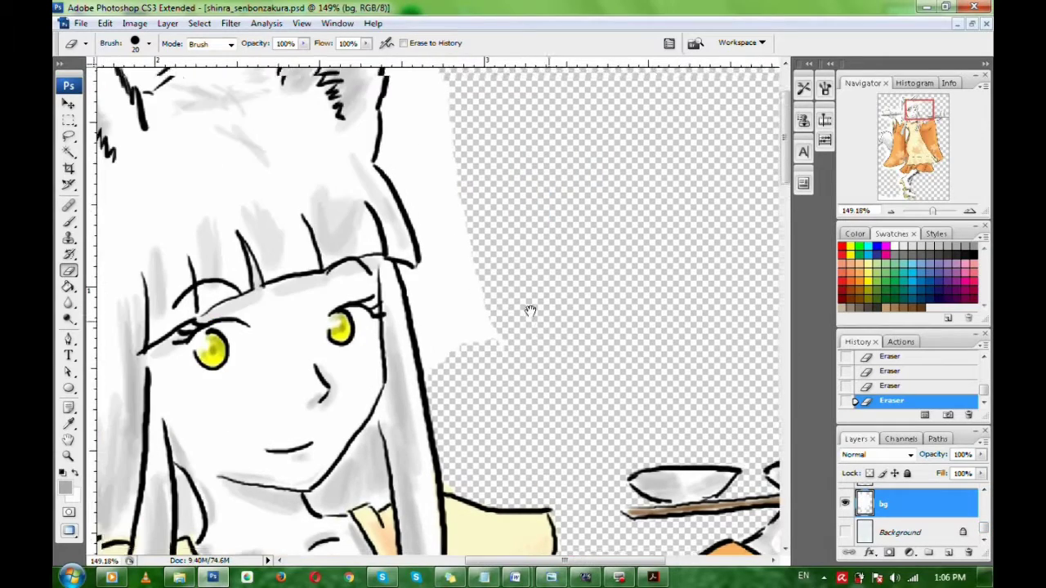
mouse_move(455, 192)
left_mouse_down()
mouse_move(474, 327)
mouse_move(416, 294)
mouse_move(408, 343)
mouse_move(437, 344)
mouse_move(537, 231)
mouse_move(555, 77)
left_mouse_up()
left_click_drag(523, 225, 483, 414)
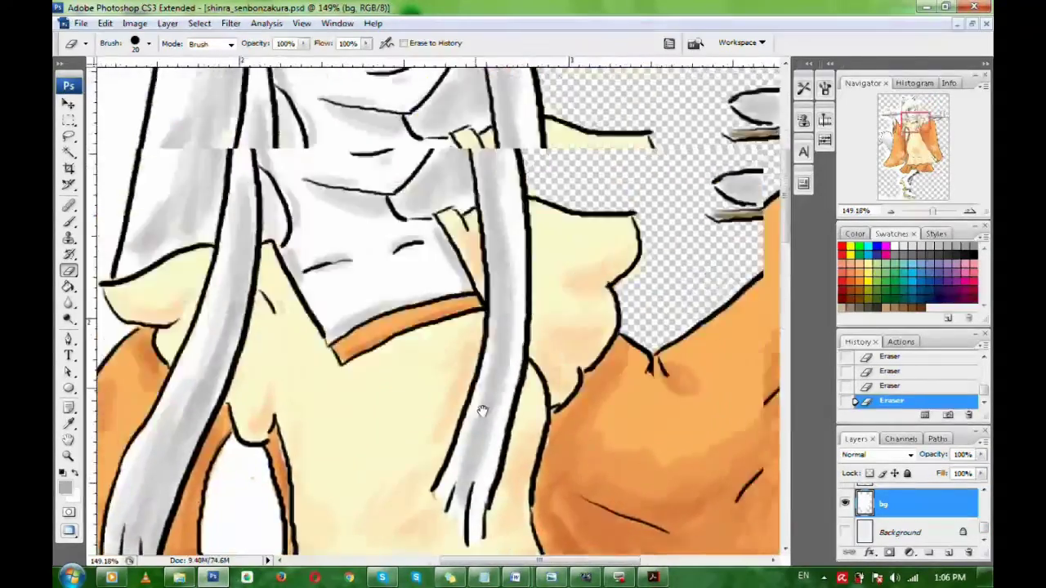
scroll(547, 171, "up", 3)
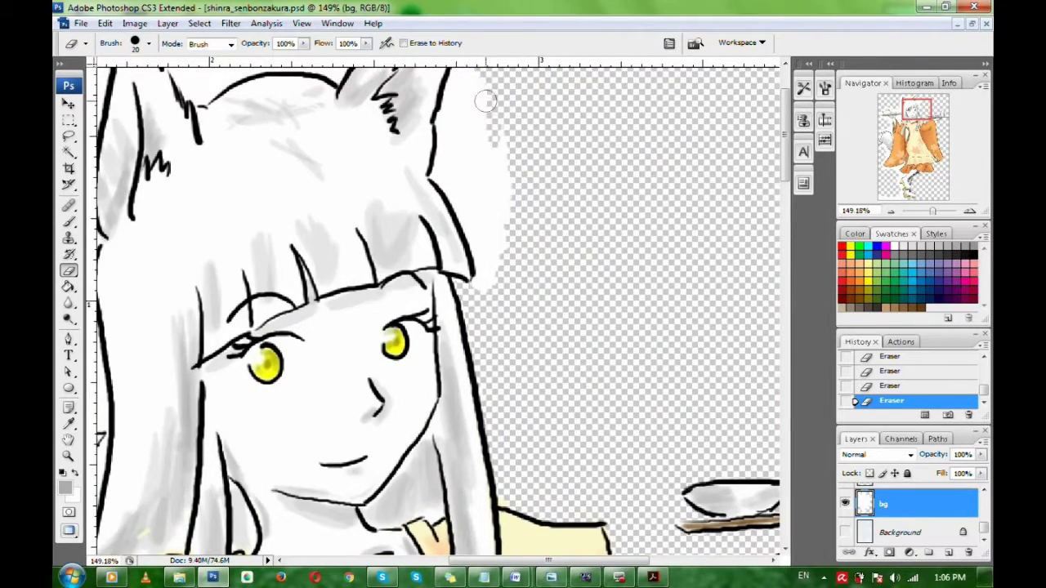
scroll(482, 122, "up", 1)
mouse_move(479, 150)
left_mouse_down()
mouse_move(448, 209)
mouse_move(450, 190)
mouse_move(435, 277)
mouse_move(468, 302)
mouse_move(458, 299)
mouse_move(479, 380)
mouse_move(492, 193)
mouse_move(464, 231)
mouse_move(456, 210)
mouse_move(461, 295)
left_mouse_up()
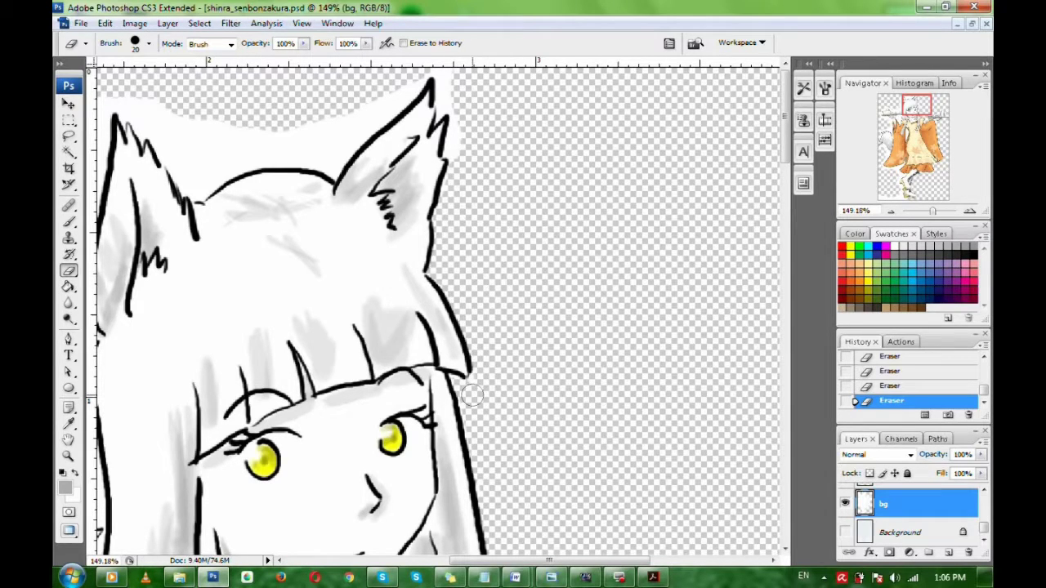
left_click_drag(479, 205, 501, 214)
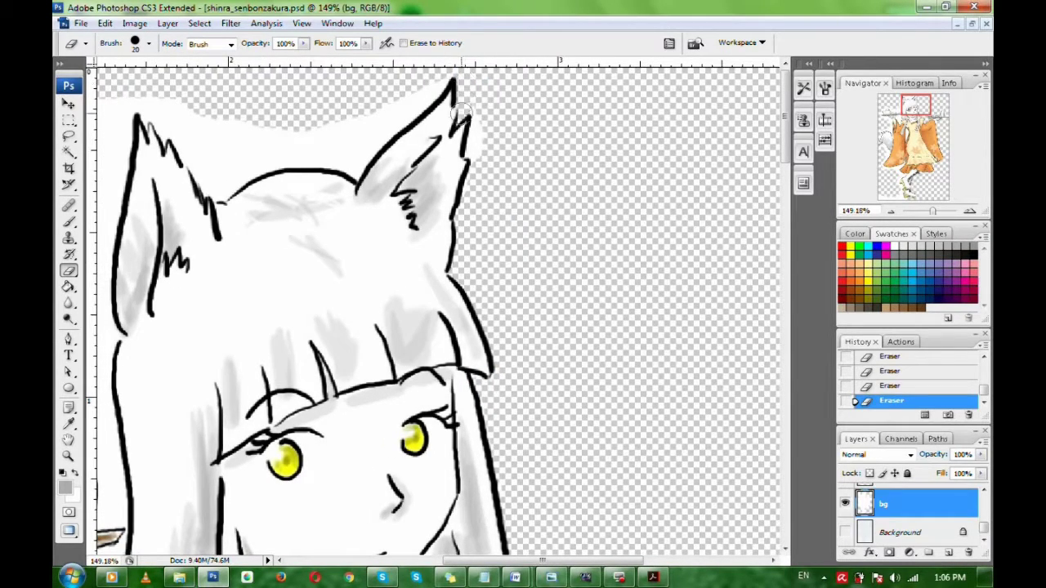
left_click_drag(463, 110, 476, 149)
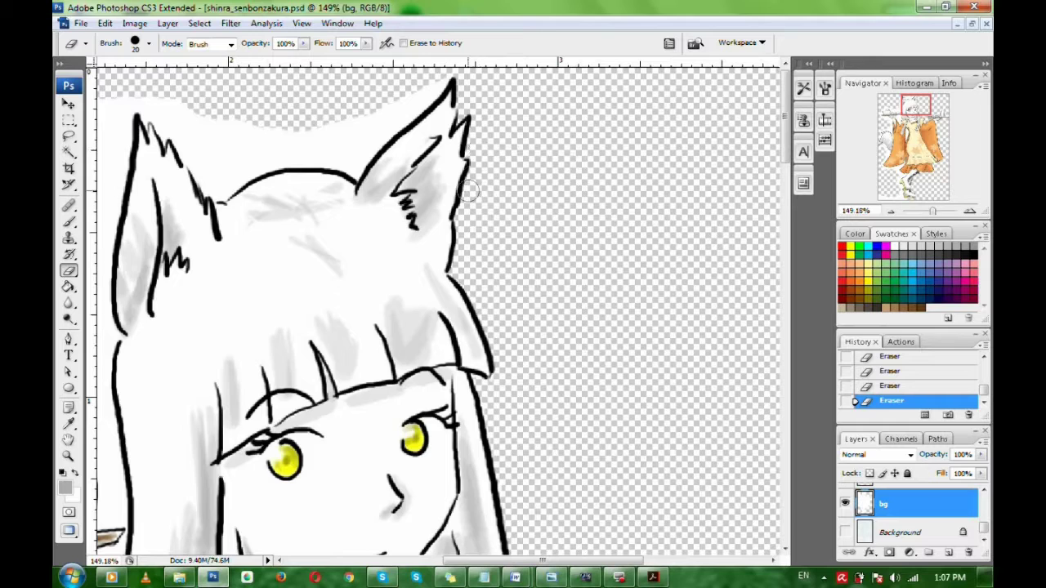
Erase the bg layer's white between the fox ears and around the ear on the teapot's side
scroll(468, 190, "left", 5)
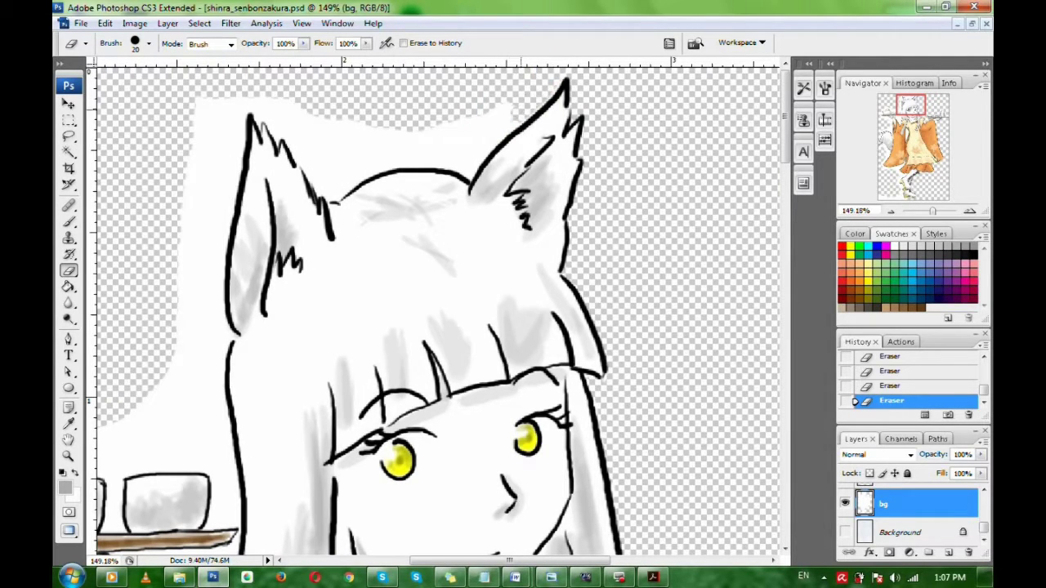
mouse_move(519, 108)
left_mouse_down()
mouse_move(468, 168)
mouse_move(424, 158)
mouse_move(439, 133)
mouse_move(411, 127)
mouse_move(408, 157)
left_mouse_up()
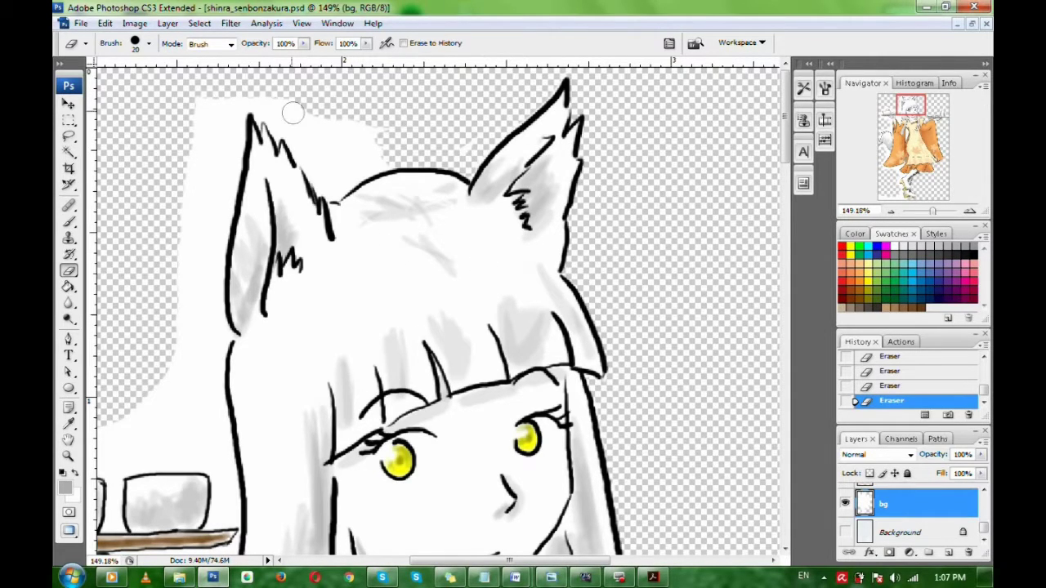
left_click_drag(293, 113, 276, 120)
mouse_move(304, 161)
left_mouse_down()
mouse_move(322, 189)
mouse_move(395, 157)
mouse_move(396, 139)
mouse_move(334, 157)
mouse_move(330, 117)
mouse_move(307, 125)
mouse_move(314, 98)
mouse_move(271, 125)
mouse_move(242, 101)
mouse_move(213, 122)
mouse_move(184, 125)
mouse_move(206, 118)
mouse_move(215, 212)
mouse_move(235, 133)
left_mouse_up()
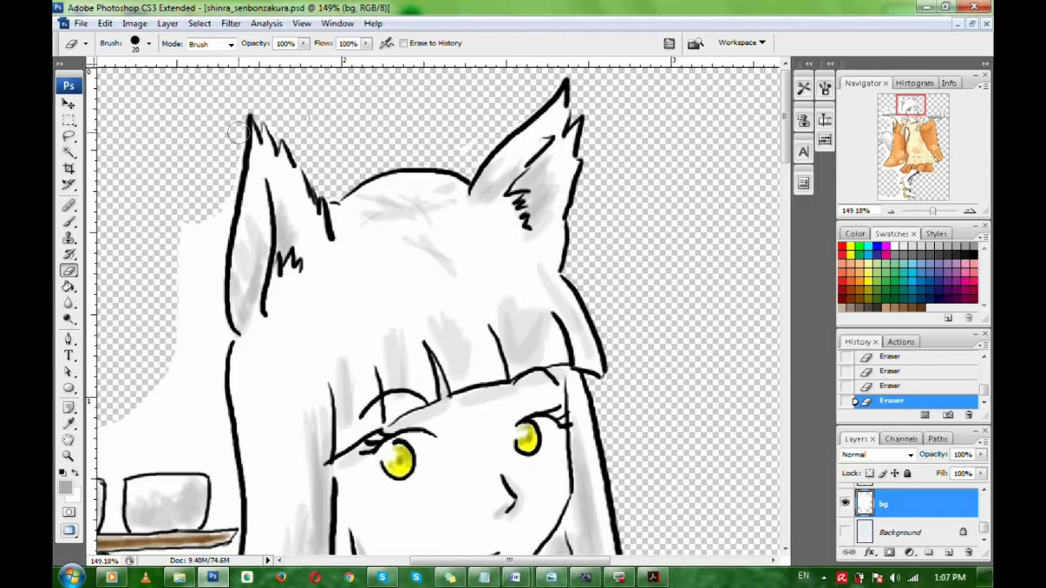
mouse_move(217, 222)
left_mouse_down()
mouse_move(178, 286)
mouse_move(195, 335)
mouse_move(208, 329)
mouse_move(212, 264)
mouse_move(222, 338)
mouse_move(201, 373)
mouse_move(204, 261)
left_mouse_up()
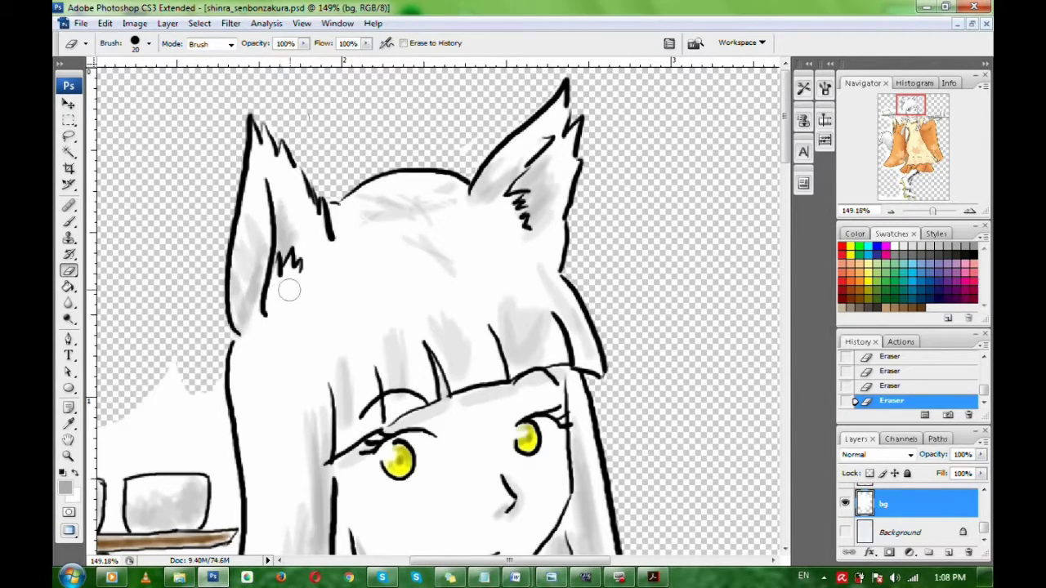
Erase the bg layer's white enclosed by the long hair, the teapot tray, the raised hand and the orange sleeve
mouse_move(263, 337)
left_mouse_down()
mouse_move(436, 187)
mouse_move(478, 117)
left_mouse_up()
mouse_move(389, 153)
left_mouse_down()
mouse_move(367, 175)
mouse_move(380, 183)
mouse_move(331, 232)
mouse_move(389, 235)
mouse_move(427, 146)
mouse_move(442, 263)
mouse_move(426, 144)
left_mouse_up()
mouse_move(437, 236)
left_mouse_down()
mouse_move(442, 209)
mouse_move(421, 295)
left_mouse_up()
left_click_drag(399, 369, 407, 407)
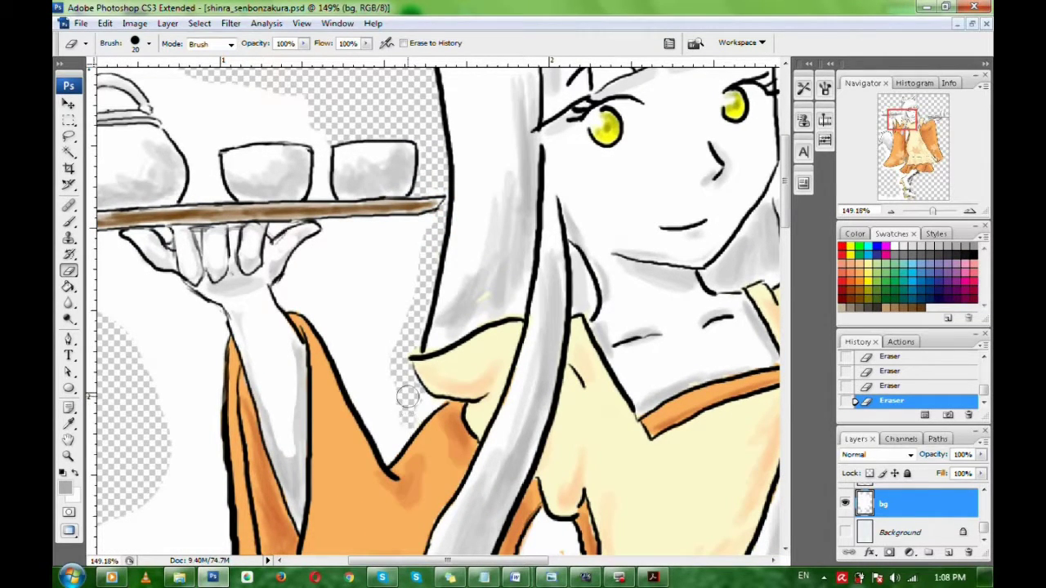
mouse_move(390, 445)
left_mouse_down()
mouse_move(365, 378)
mouse_move(323, 321)
left_mouse_up()
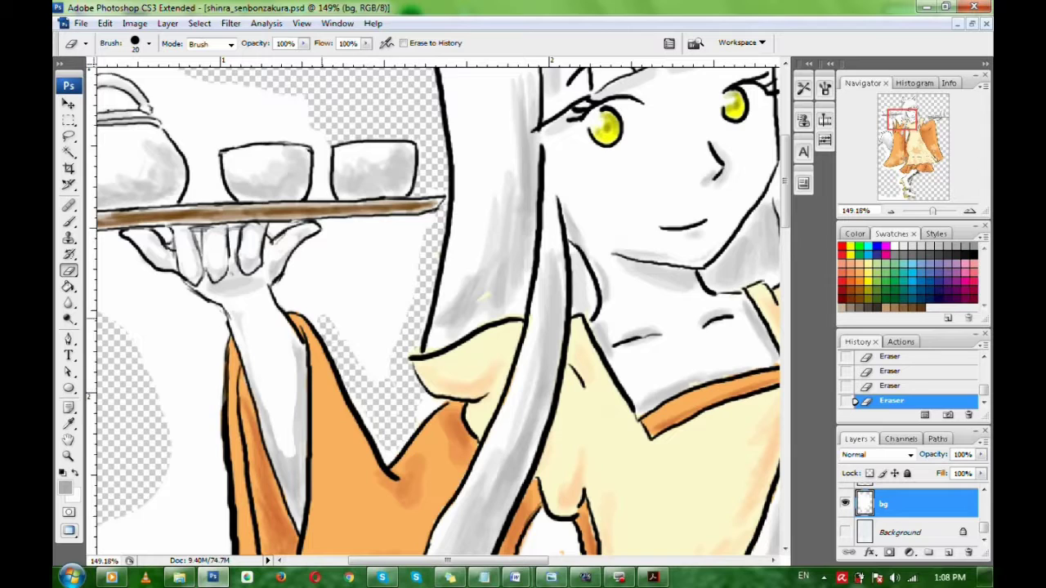
mouse_move(355, 395)
left_mouse_down()
mouse_move(369, 303)
mouse_move(400, 298)
mouse_move(323, 288)
mouse_move(294, 262)
mouse_move(315, 247)
left_mouse_up()
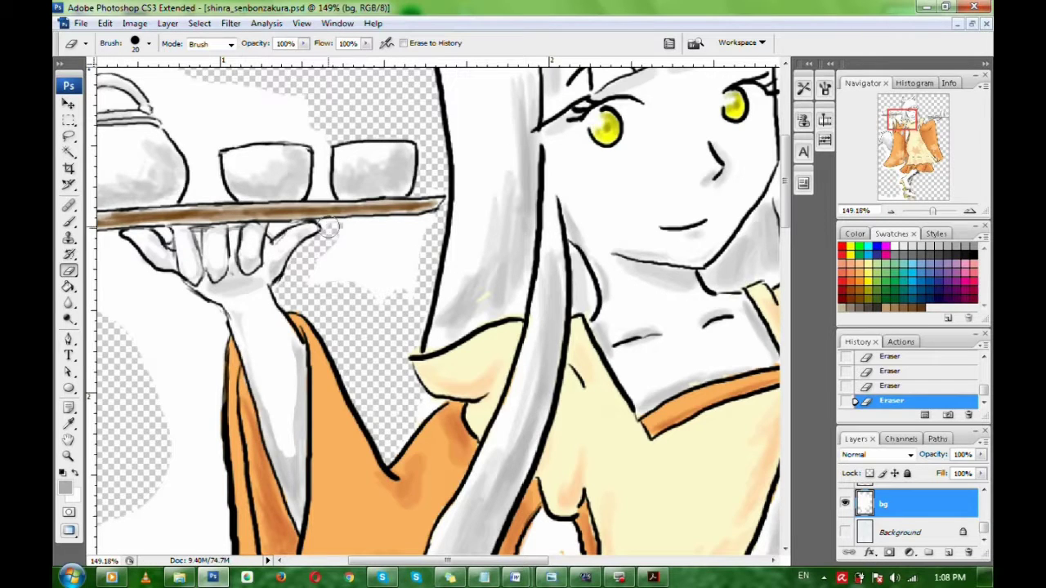
mouse_move(368, 223)
left_mouse_down()
mouse_move(417, 226)
mouse_move(388, 298)
mouse_move(320, 267)
mouse_move(399, 235)
left_mouse_up()
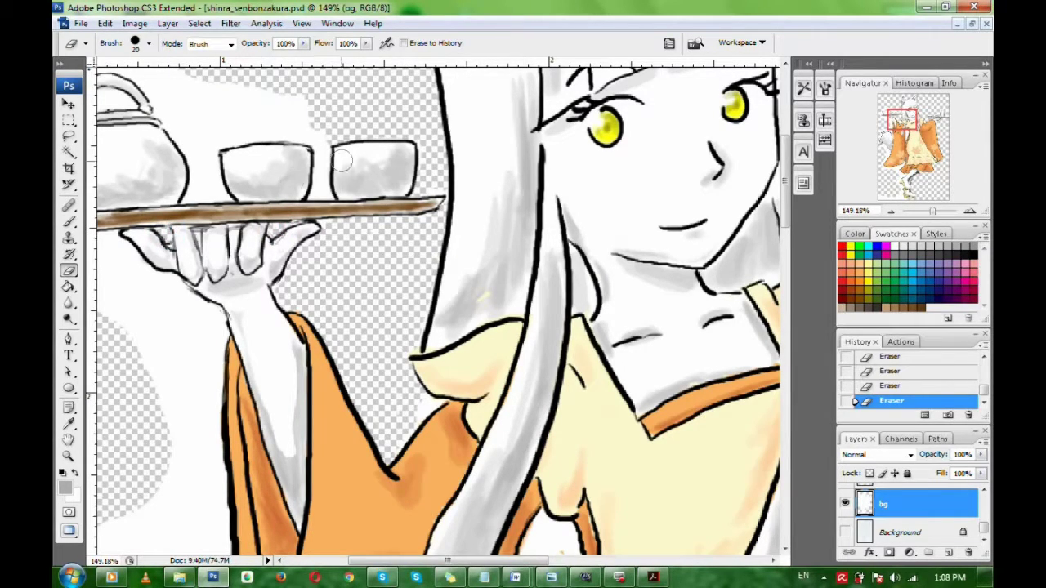
Erase the bg layer's white around the two teacups and in the gap beside the teapot
left_click_drag(275, 171, 408, 179)
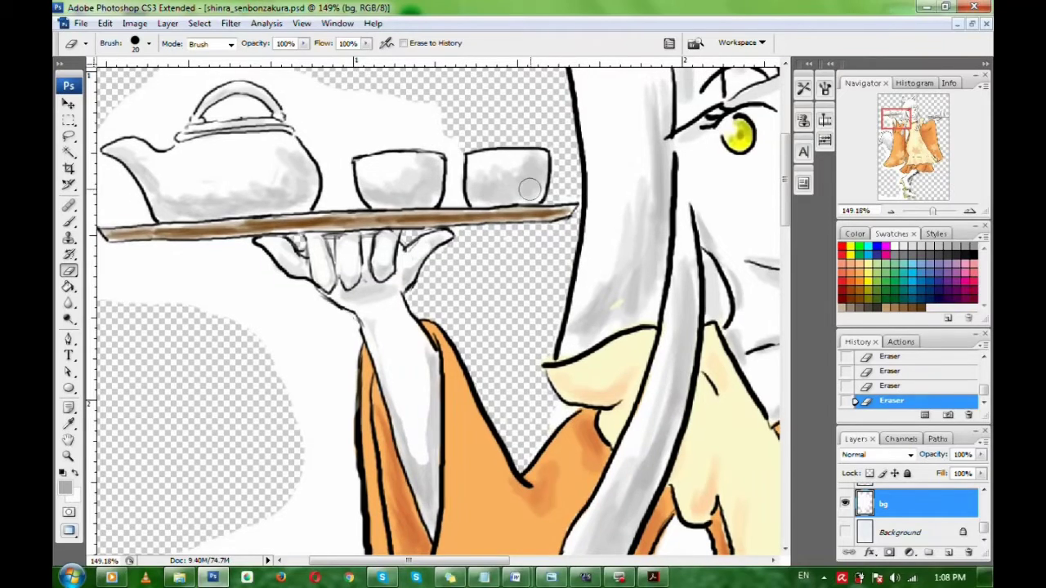
left_click_drag(474, 132, 543, 175)
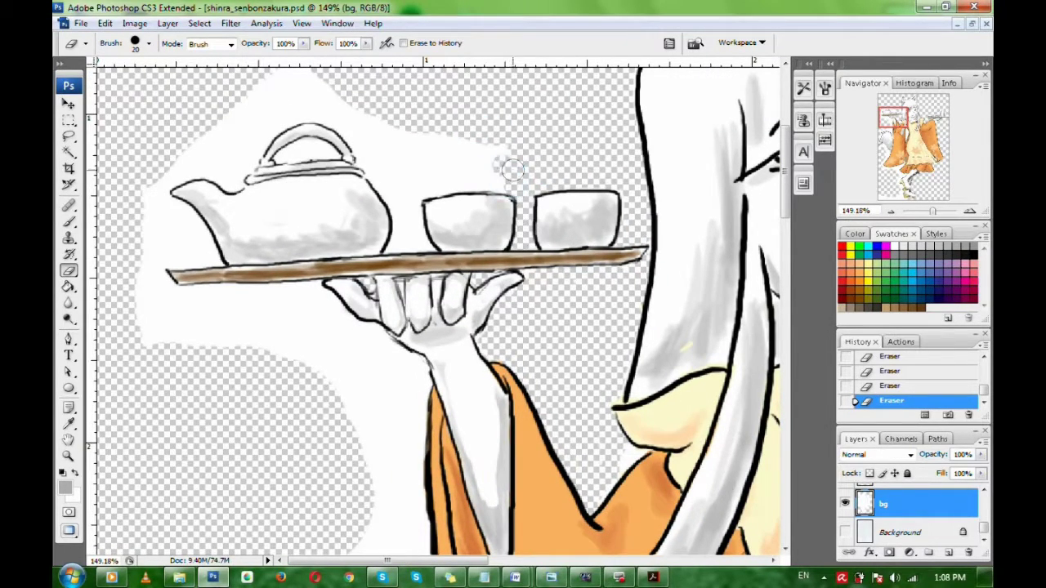
mouse_move(507, 172)
left_mouse_down()
mouse_move(473, 152)
mouse_move(441, 179)
mouse_move(495, 183)
left_mouse_up()
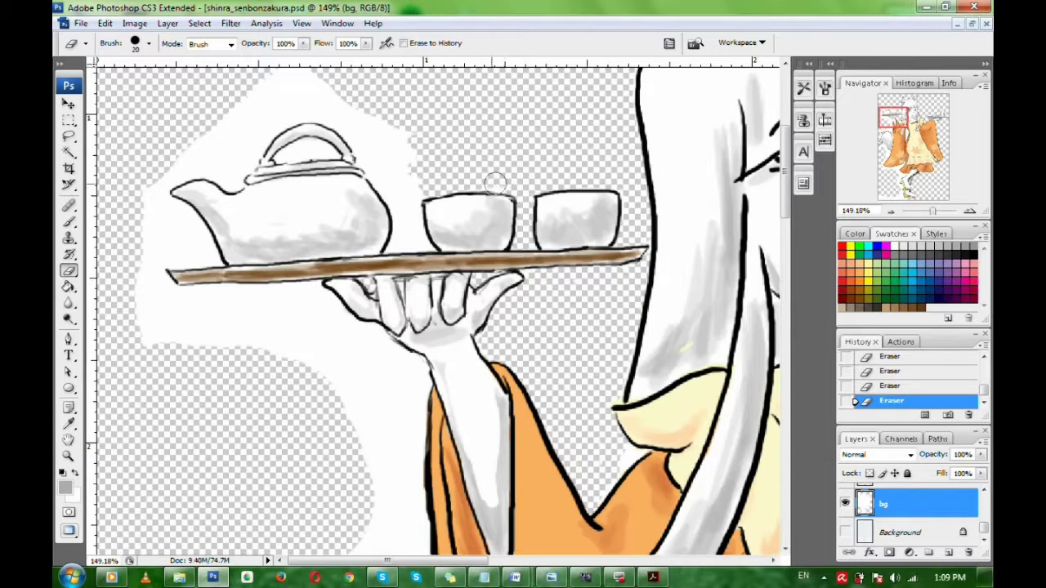
left_click_drag(525, 148, 529, 136)
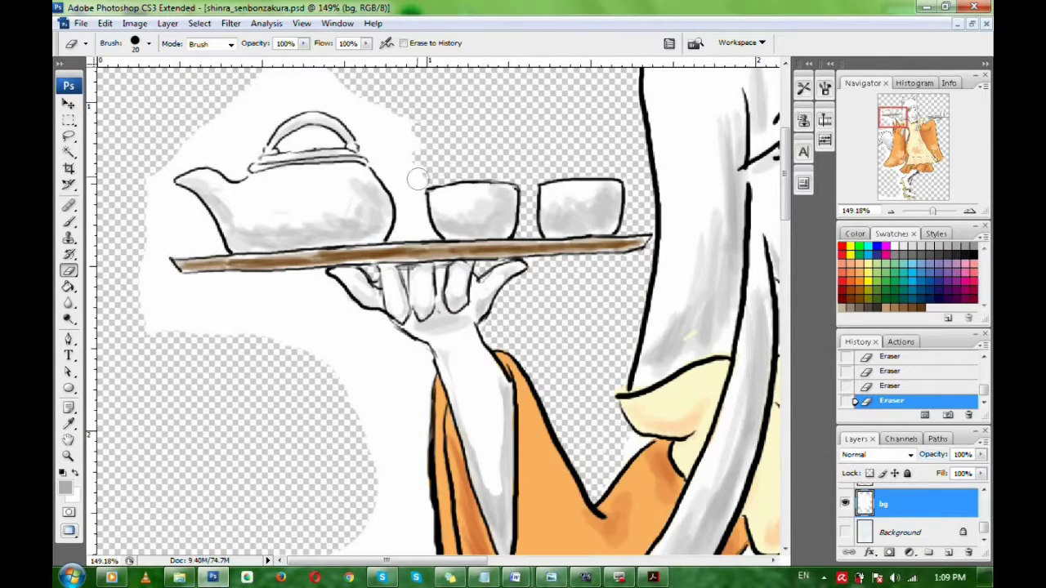
mouse_move(415, 183)
left_mouse_down()
mouse_move(402, 227)
mouse_move(417, 177)
left_mouse_up()
mouse_move(415, 108)
left_mouse_down()
mouse_move(385, 155)
mouse_move(368, 147)
left_mouse_up()
scroll(420, 170, "up", 3)
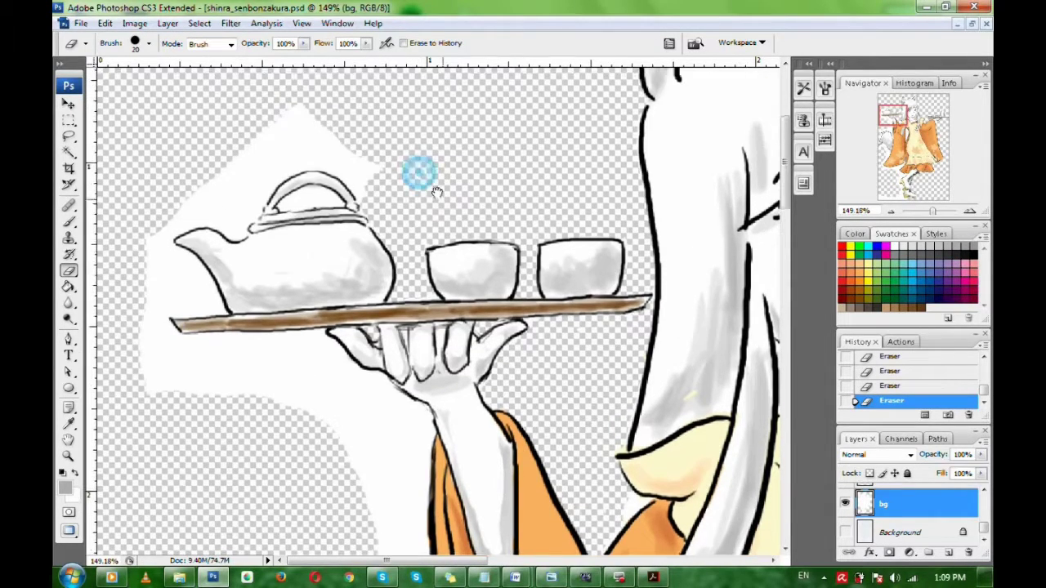
Erase the bg layer's white around the teapot's handle and spout and the outer end of the tray
mouse_move(296, 108)
left_mouse_down()
mouse_move(269, 139)
mouse_move(330, 160)
left_mouse_up()
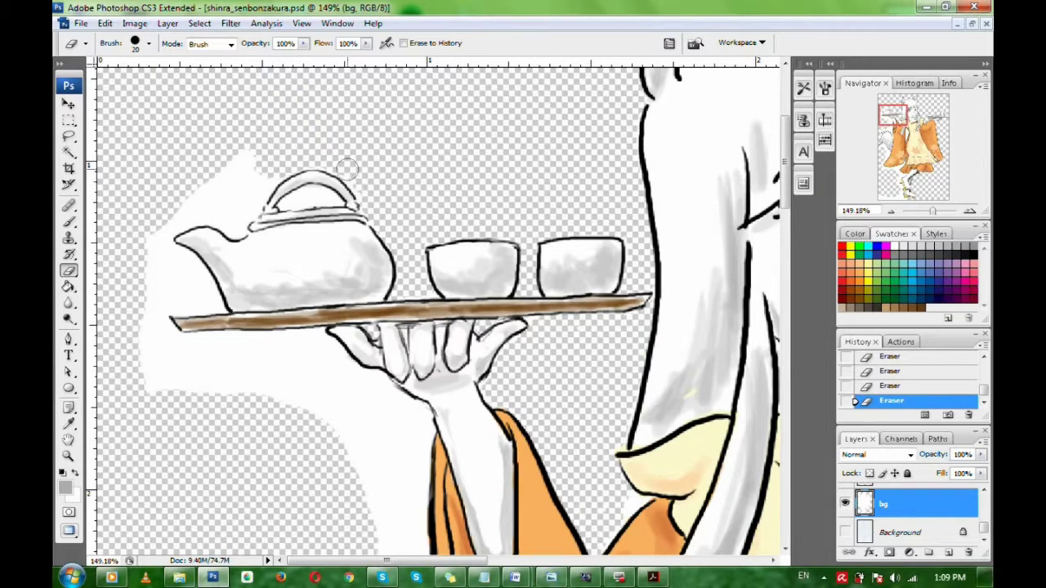
mouse_move(296, 194)
left_mouse_down()
mouse_move(307, 191)
mouse_move(296, 200)
mouse_move(276, 163)
mouse_move(245, 196)
mouse_move(219, 164)
left_mouse_up()
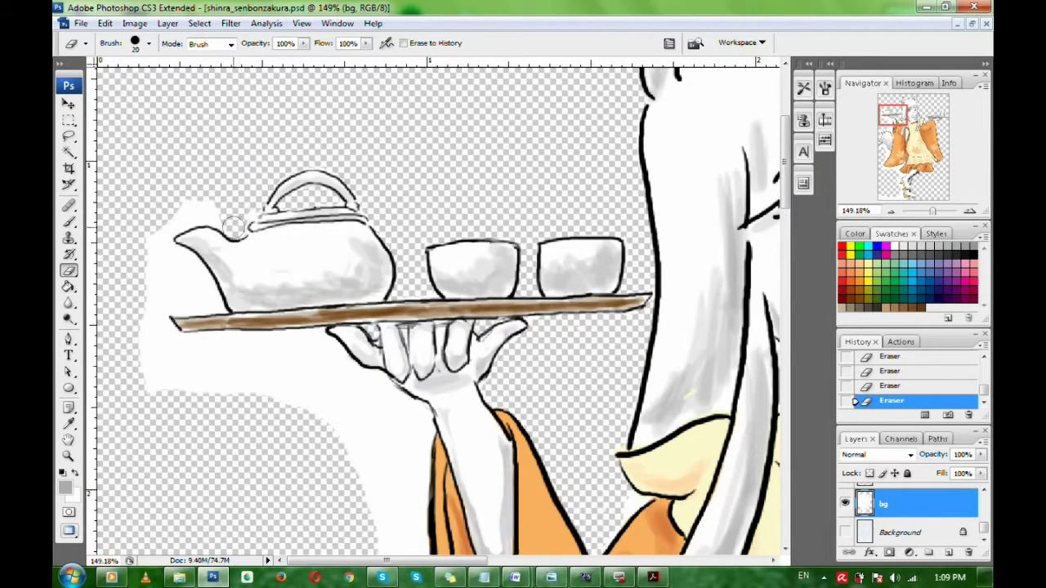
scroll(248, 174, "down", 1)
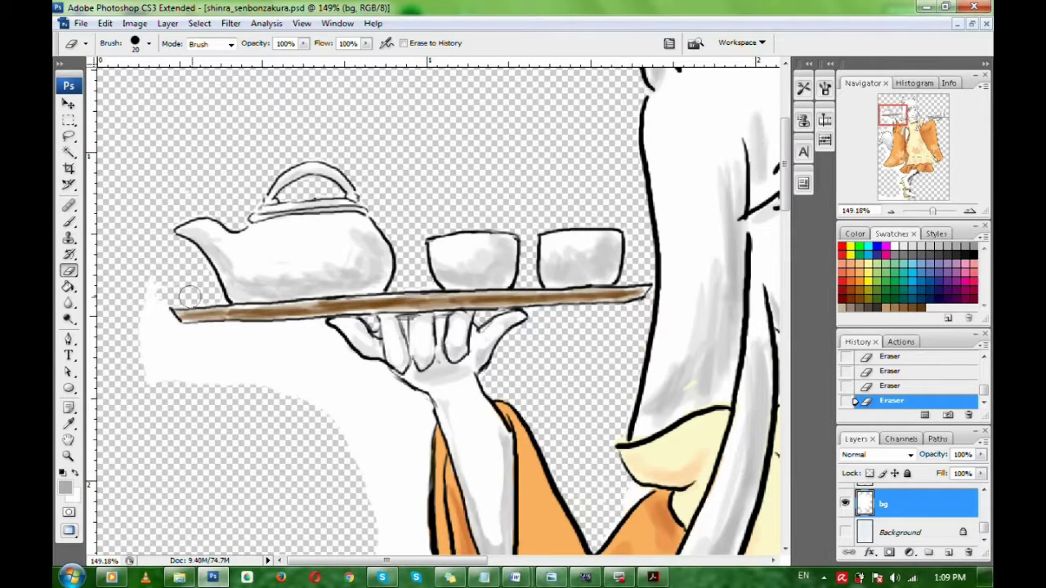
left_click_drag(152, 273, 151, 295)
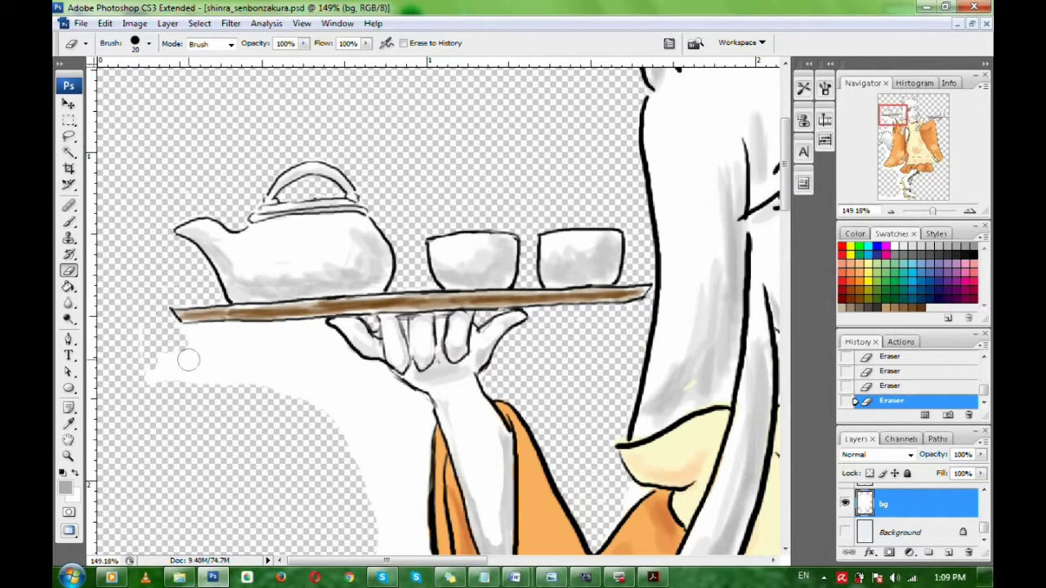
Erase the bg layer's white beneath the teapot tray and along the outer side of the hand and raised sleeve
mouse_move(187, 359)
left_mouse_down()
mouse_move(164, 373)
mouse_move(254, 364)
mouse_move(179, 342)
left_mouse_up()
mouse_move(196, 335)
left_mouse_down()
mouse_move(225, 334)
mouse_move(198, 335)
mouse_move(264, 344)
mouse_move(256, 349)
mouse_move(285, 381)
mouse_move(308, 393)
mouse_move(299, 360)
mouse_move(312, 354)
mouse_move(352, 378)
mouse_move(306, 343)
left_mouse_up()
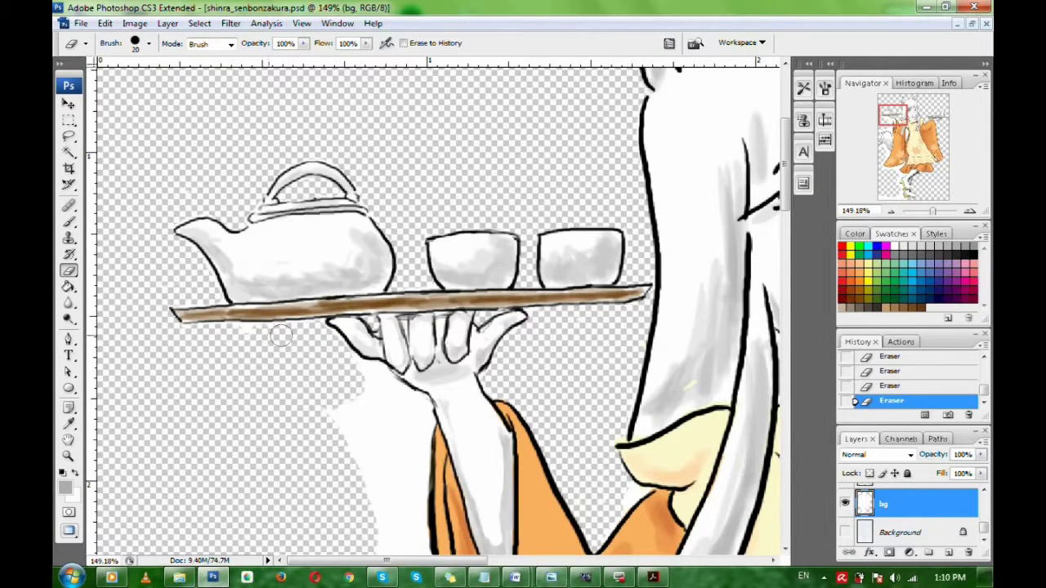
mouse_move(350, 374)
left_mouse_down()
mouse_move(423, 412)
mouse_move(420, 437)
mouse_move(393, 434)
mouse_move(377, 390)
mouse_move(316, 417)
mouse_move(351, 441)
mouse_move(369, 420)
mouse_move(370, 467)
left_mouse_up()
left_click_drag(393, 429, 380, 230)
mouse_move(359, 315)
left_mouse_down()
mouse_move(384, 269)
mouse_move(399, 351)
mouse_move(413, 261)
mouse_move(402, 348)
left_mouse_up()
Erase the bg layer's white between the tail and the orange sleeve and along the tail's upper edge
scroll(373, 296, "down", 4)
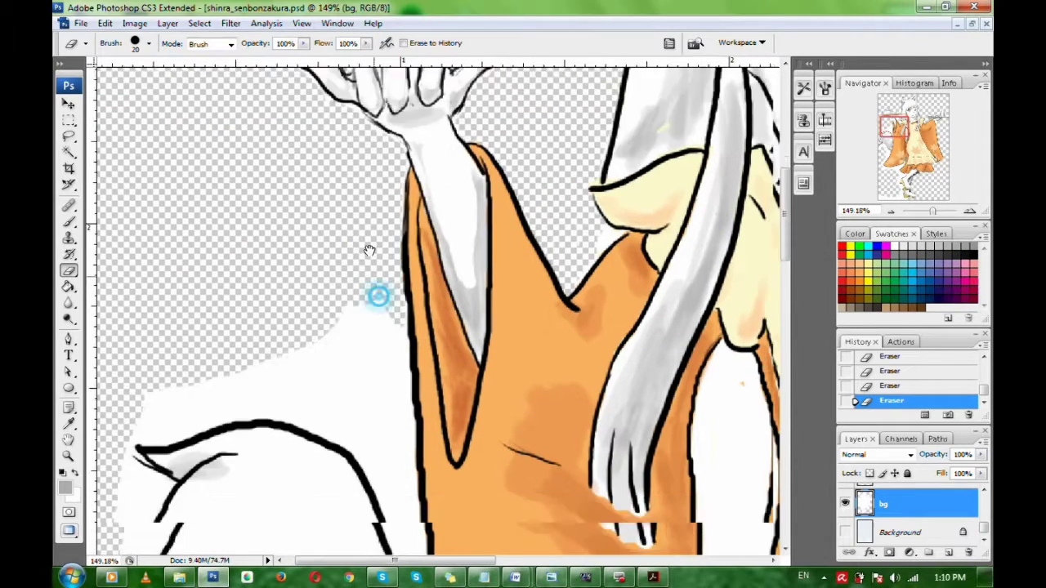
mouse_move(334, 191)
left_mouse_down()
mouse_move(326, 277)
mouse_move(361, 286)
mouse_move(357, 232)
mouse_move(378, 330)
mouse_move(366, 212)
mouse_move(356, 306)
mouse_move(378, 238)
mouse_move(389, 358)
left_mouse_up()
left_click_drag(373, 269, 376, 170)
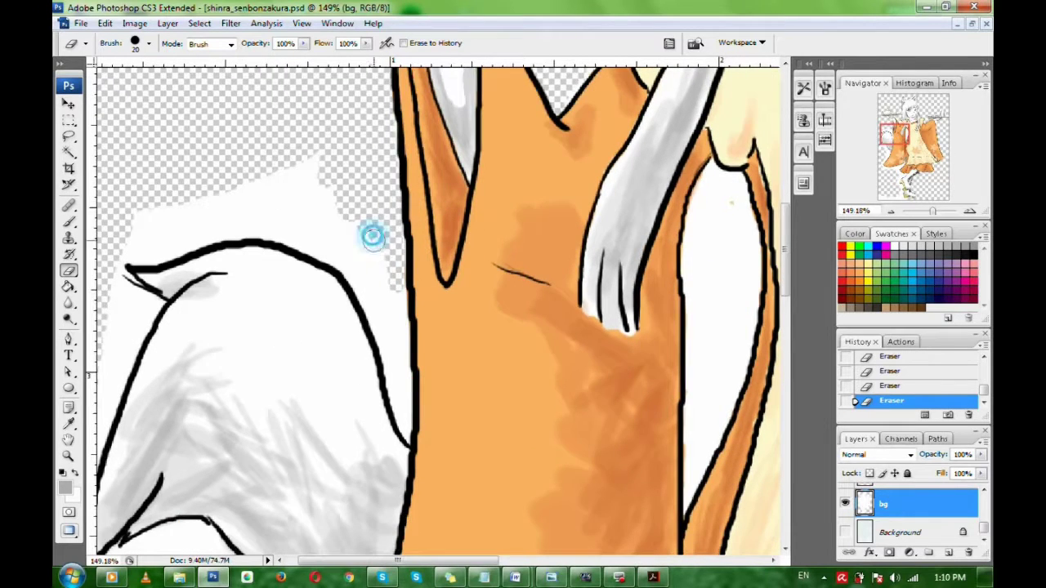
left_click_drag(374, 237, 402, 390)
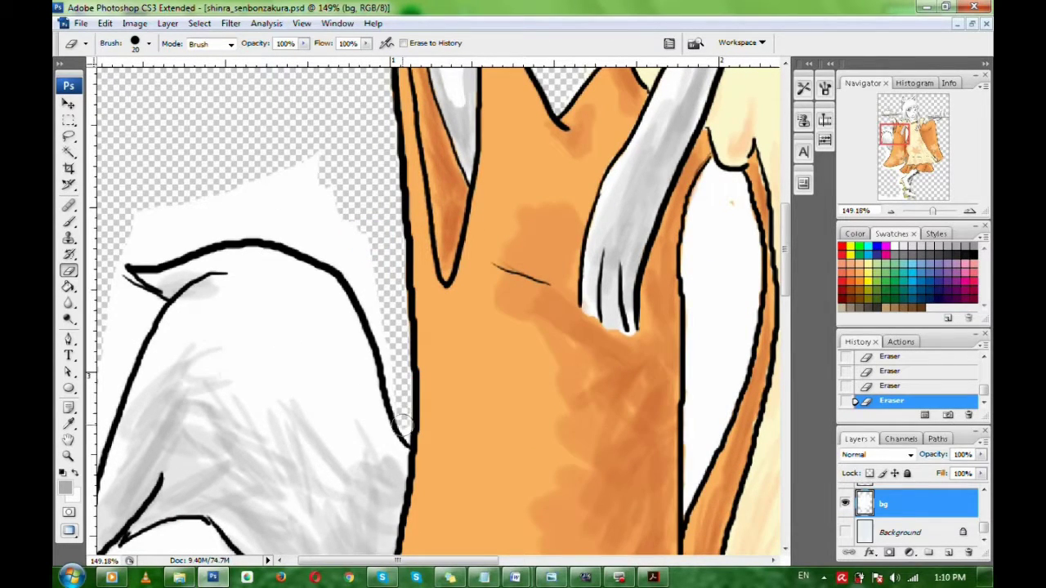
mouse_move(377, 309)
left_mouse_down()
mouse_move(357, 270)
mouse_move(366, 271)
mouse_move(333, 235)
mouse_move(355, 282)
left_mouse_up()
mouse_move(381, 330)
left_mouse_down()
mouse_move(358, 216)
mouse_move(305, 137)
mouse_move(312, 183)
mouse_move(416, 173)
mouse_move(317, 177)
mouse_move(344, 157)
mouse_move(365, 207)
mouse_move(331, 234)
mouse_move(364, 245)
mouse_move(305, 216)
mouse_move(201, 238)
mouse_move(285, 198)
mouse_move(194, 209)
mouse_move(234, 187)
mouse_move(219, 225)
mouse_move(169, 226)
mouse_move(157, 239)
mouse_move(212, 237)
mouse_move(182, 250)
mouse_move(227, 232)
mouse_move(147, 250)
mouse_move(175, 282)
mouse_move(160, 278)
mouse_move(189, 296)
mouse_move(157, 368)
mouse_move(163, 343)
mouse_move(129, 381)
mouse_move(145, 290)
mouse_move(155, 318)
mouse_move(162, 304)
mouse_move(156, 341)
left_mouse_up()
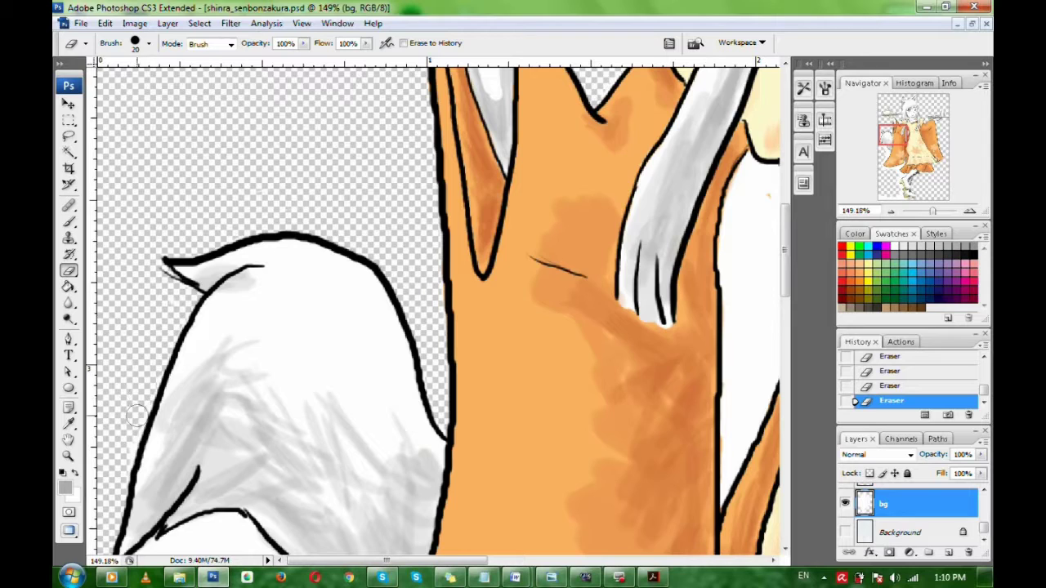
Erase the bg layer's white around the tail's pointed tip, beneath the tail and down the sleeve's outer edge
scroll(135, 343, "down", 3)
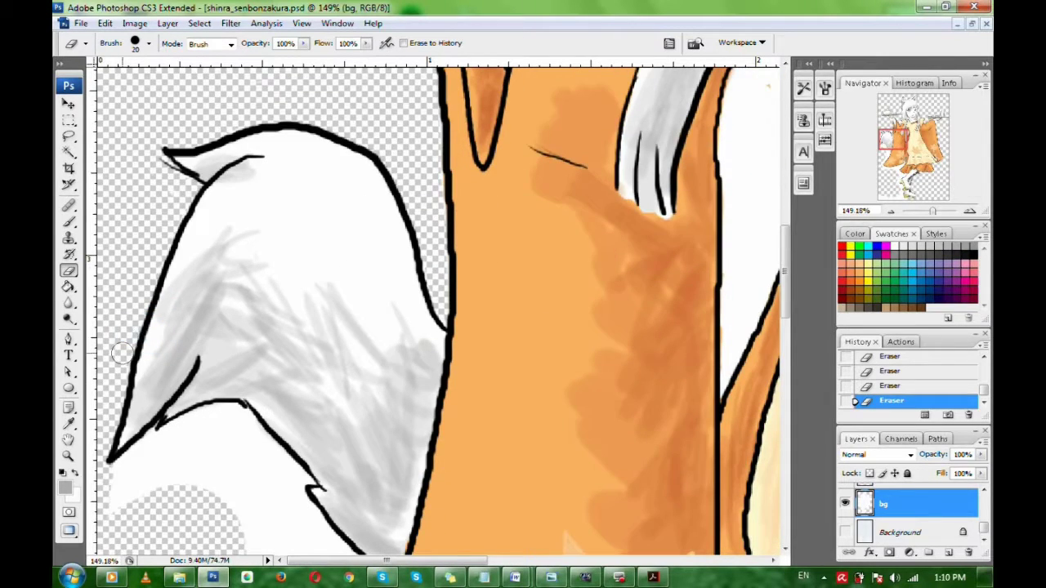
mouse_move(107, 472)
left_mouse_down()
mouse_move(108, 516)
mouse_move(146, 488)
mouse_move(155, 495)
mouse_move(200, 449)
mouse_move(136, 456)
mouse_move(176, 433)
left_mouse_up()
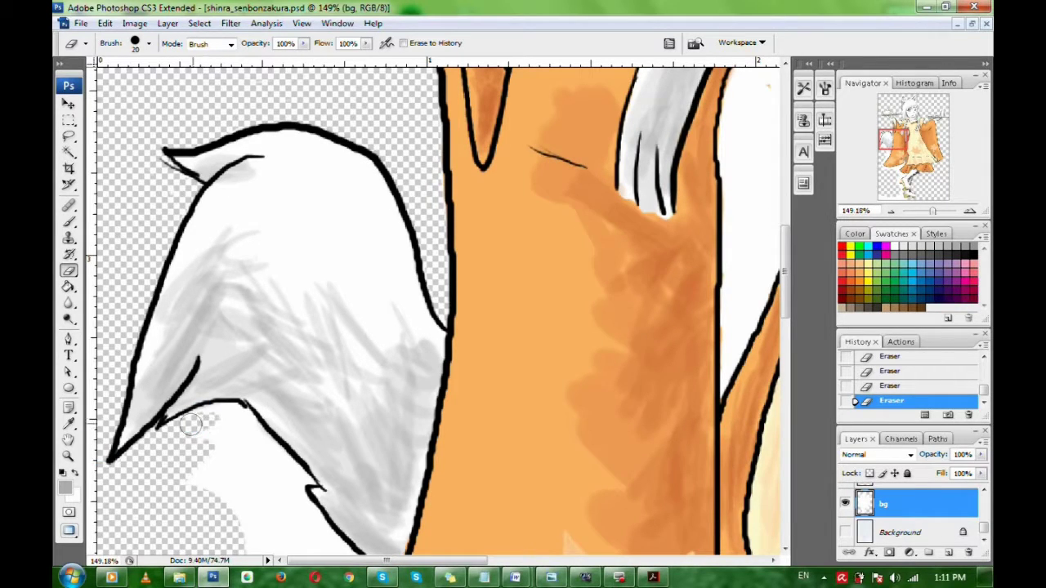
mouse_move(239, 414)
left_mouse_down()
mouse_move(296, 474)
mouse_move(277, 458)
mouse_move(241, 267)
mouse_move(187, 299)
mouse_move(204, 277)
mouse_move(162, 324)
mouse_move(215, 313)
mouse_move(212, 365)
mouse_move(235, 290)
mouse_move(262, 360)
mouse_move(270, 355)
mouse_move(251, 302)
mouse_move(303, 372)
mouse_move(213, 264)
mouse_move(204, 299)
mouse_move(219, 304)
mouse_move(241, 261)
mouse_move(228, 288)
mouse_move(252, 338)
mouse_move(275, 275)
mouse_move(299, 304)
mouse_move(314, 286)
mouse_move(295, 253)
mouse_move(331, 306)
mouse_move(341, 303)
mouse_move(332, 332)
mouse_move(341, 302)
mouse_move(316, 380)
mouse_move(307, 371)
mouse_move(313, 325)
mouse_move(298, 330)
mouse_move(264, 399)
mouse_move(264, 350)
left_mouse_up()
mouse_move(239, 389)
left_mouse_down()
mouse_move(277, 355)
mouse_move(299, 362)
mouse_move(272, 306)
mouse_move(292, 277)
left_mouse_up()
key("space")
mouse_move(342, 228)
left_mouse_down()
mouse_move(330, 288)
mouse_move(352, 248)
mouse_move(289, 331)
mouse_move(309, 302)
mouse_move(256, 338)
mouse_move(296, 274)
mouse_move(280, 290)
mouse_move(313, 269)
mouse_move(226, 341)
mouse_move(267, 281)
mouse_move(220, 343)
mouse_move(247, 341)
mouse_move(214, 407)
left_mouse_up()
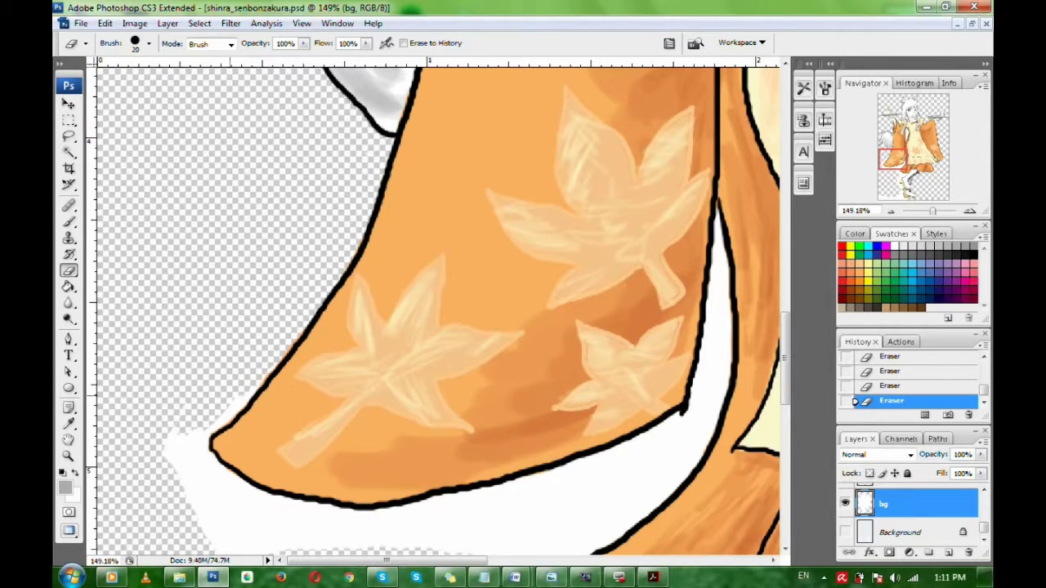
Erase the bg layer's white around the orange sleeve's outer corner and along its lower hem
scroll(250, 308, "down", 5)
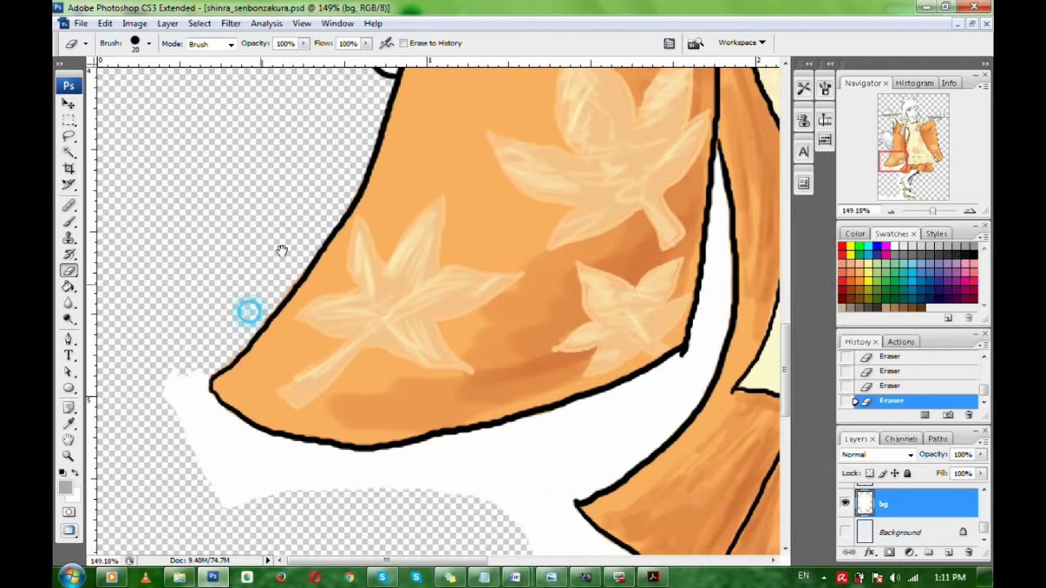
mouse_move(189, 319)
left_mouse_down()
mouse_move(193, 373)
mouse_move(236, 453)
mouse_move(250, 431)
mouse_move(276, 431)
mouse_move(197, 338)
mouse_move(232, 380)
mouse_move(242, 461)
mouse_move(197, 348)
mouse_move(313, 403)
mouse_move(319, 417)
mouse_move(258, 406)
mouse_move(304, 422)
mouse_move(290, 402)
mouse_move(294, 420)
mouse_move(339, 429)
mouse_move(323, 430)
mouse_move(340, 412)
mouse_move(284, 399)
mouse_move(322, 393)
mouse_move(293, 384)
mouse_move(374, 402)
mouse_move(356, 397)
mouse_move(482, 386)
mouse_move(450, 417)
mouse_move(529, 386)
mouse_move(484, 417)
mouse_move(445, 394)
left_mouse_up()
mouse_move(378, 393)
left_mouse_down()
mouse_move(561, 354)
mouse_move(500, 372)
mouse_move(501, 392)
mouse_move(635, 340)
mouse_move(594, 346)
mouse_move(672, 305)
left_mouse_up()
left_click_drag(777, 272, 670, 301)
Erase the bg layer's white in the gap between the leaf-patterned sleeve and the kimono skirt, down to the skirt's outer corner
left_click_drag(563, 334, 573, 325)
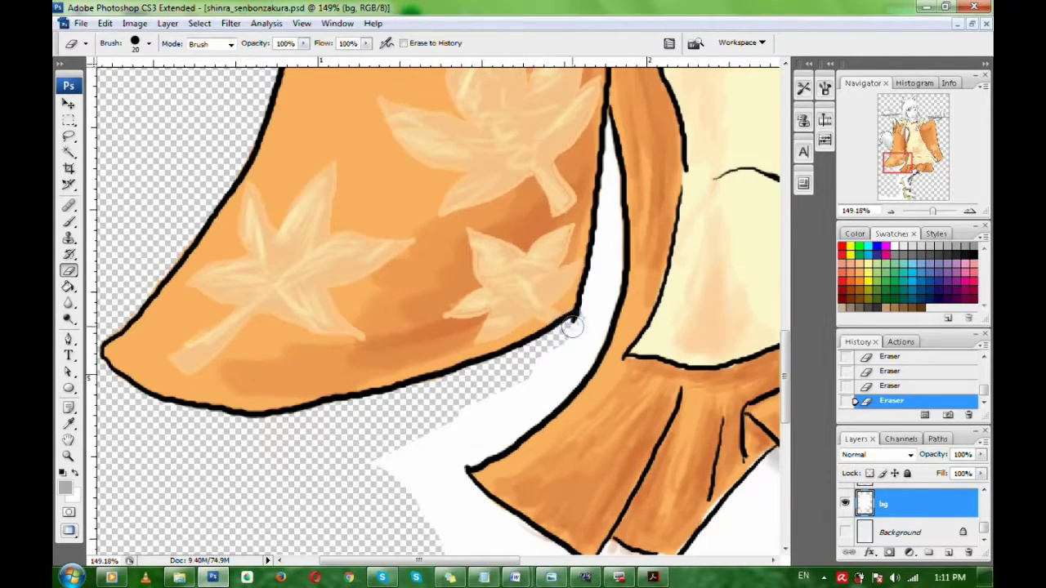
mouse_move(590, 286)
left_mouse_down()
mouse_move(605, 218)
mouse_move(592, 247)
mouse_move(595, 257)
mouse_move(605, 146)
mouse_move(610, 169)
mouse_move(606, 121)
mouse_move(616, 229)
mouse_move(593, 340)
mouse_move(613, 283)
mouse_move(577, 344)
mouse_move(573, 334)
mouse_move(542, 369)
mouse_move(538, 395)
mouse_move(591, 343)
mouse_move(562, 392)
mouse_move(627, 201)
left_mouse_up()
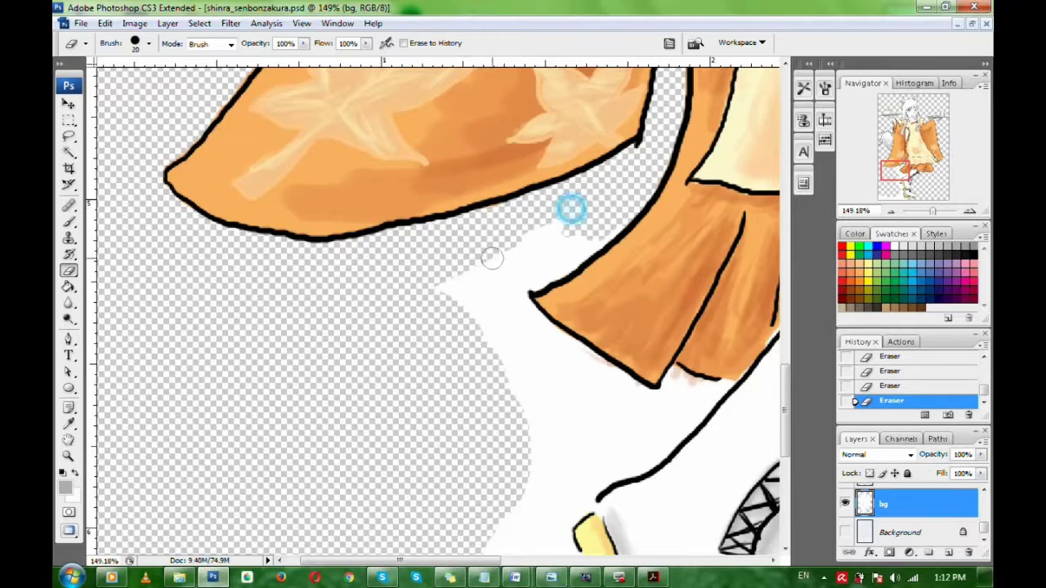
mouse_move(494, 260)
left_mouse_down()
mouse_move(461, 310)
mouse_move(500, 301)
mouse_move(577, 255)
left_mouse_up()
mouse_move(621, 215)
left_mouse_down()
mouse_move(525, 254)
mouse_move(577, 252)
left_mouse_up()
mouse_move(500, 295)
left_mouse_down()
mouse_move(479, 365)
mouse_move(514, 297)
mouse_move(542, 344)
mouse_move(516, 298)
left_mouse_up()
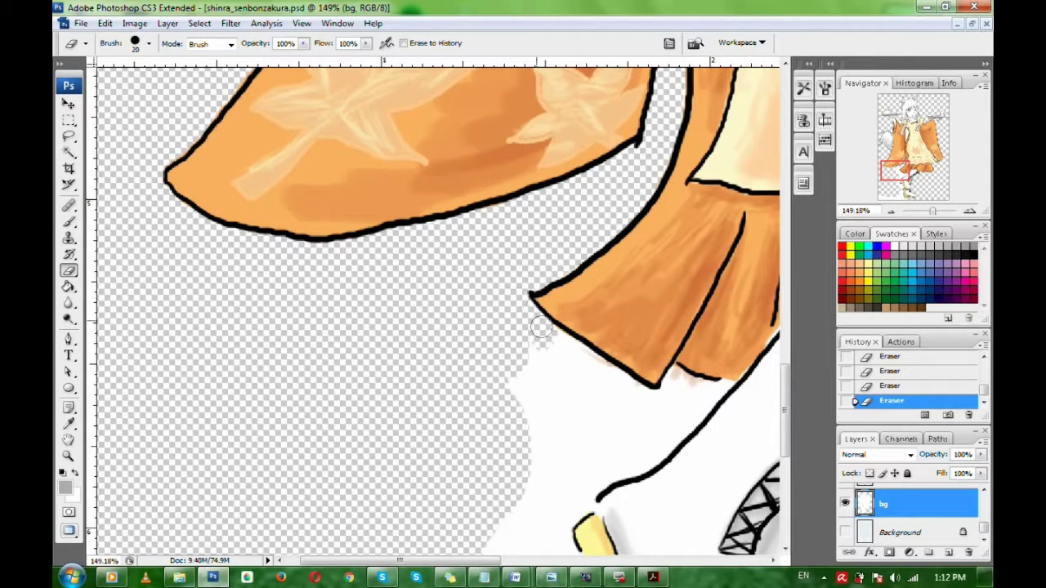
Erase the bg layer's white between the skirt hem and the raised leg, and the stray shading below the hem on the kimonotone layer
left_click_drag(522, 354, 367, 219)
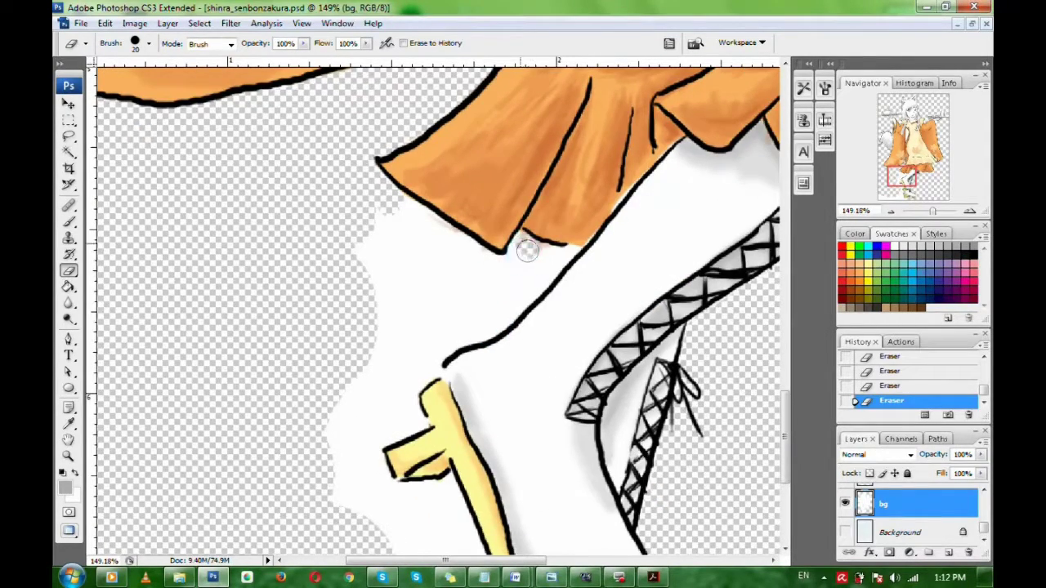
mouse_move(521, 244)
left_mouse_down()
mouse_move(530, 274)
mouse_move(568, 251)
mouse_move(515, 309)
left_mouse_up()
mouse_move(445, 341)
left_mouse_down()
mouse_move(506, 276)
mouse_move(471, 275)
mouse_move(500, 267)
mouse_move(415, 214)
left_mouse_up()
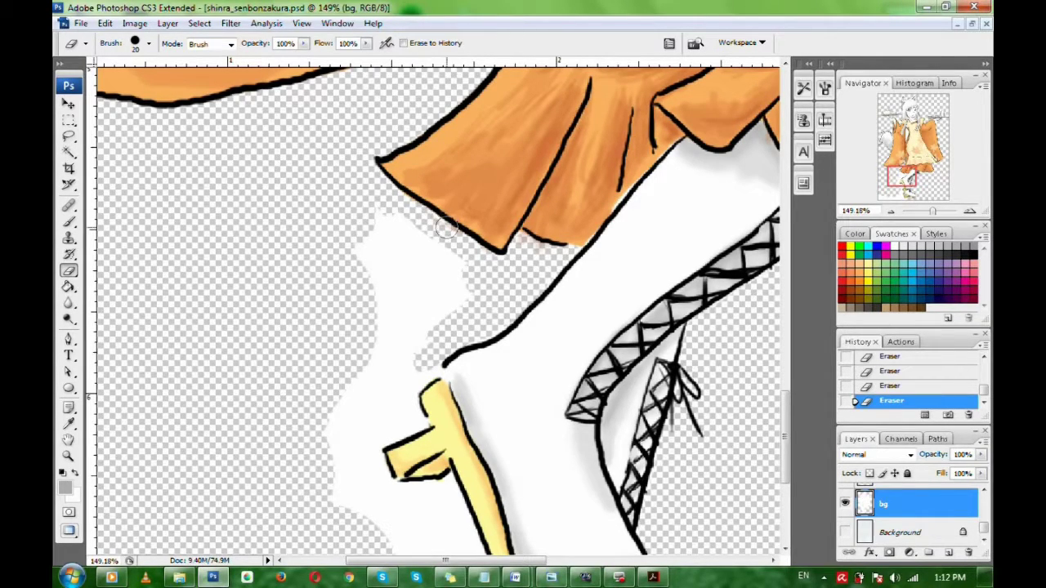
mouse_move(483, 261)
left_mouse_down()
mouse_move(404, 226)
mouse_move(358, 221)
mouse_move(358, 268)
mouse_move(401, 212)
mouse_move(358, 285)
mouse_move(425, 237)
mouse_move(451, 246)
mouse_move(395, 322)
mouse_move(425, 325)
left_mouse_up()
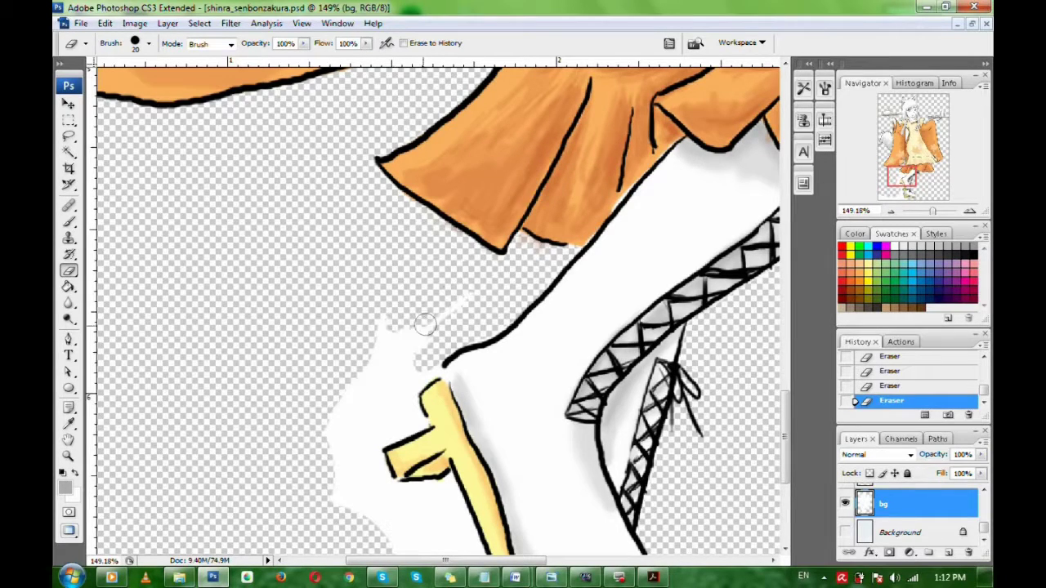
left_click_drag(984, 531, 986, 512)
left_click(898, 512)
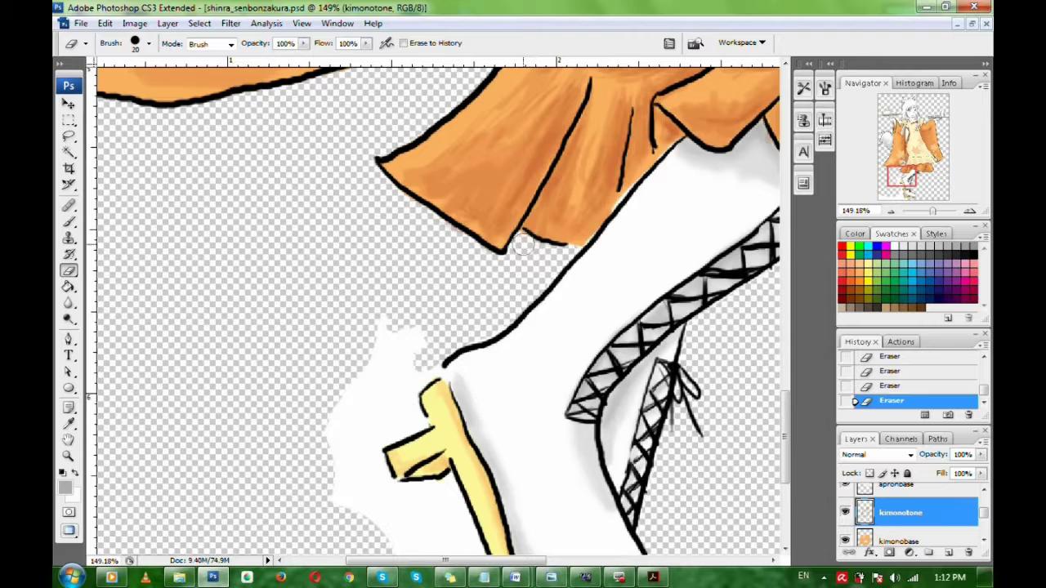
Return to the bg layer and erase its white around the raised foot's heel and the sandal's upper tooth
scroll(956, 503, "down", 10)
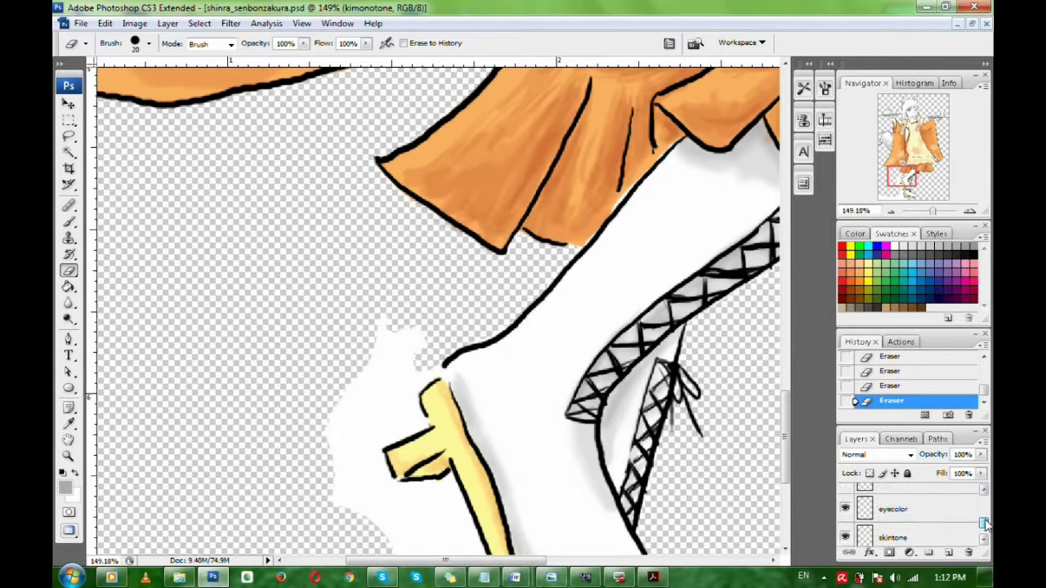
left_click(927, 495)
left_click_drag(525, 397, 617, 208)
mouse_move(481, 98)
left_mouse_down()
mouse_move(436, 196)
mouse_move(437, 232)
mouse_move(513, 182)
left_mouse_up()
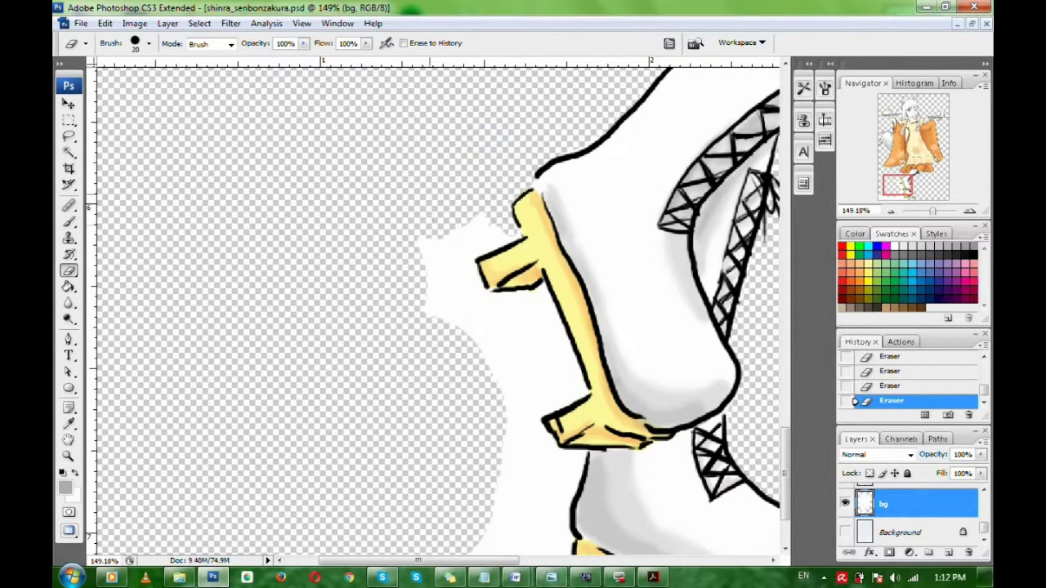
mouse_move(401, 250)
left_mouse_down()
mouse_move(411, 292)
mouse_move(444, 222)
mouse_move(425, 286)
mouse_move(453, 339)
mouse_move(489, 212)
left_mouse_up()
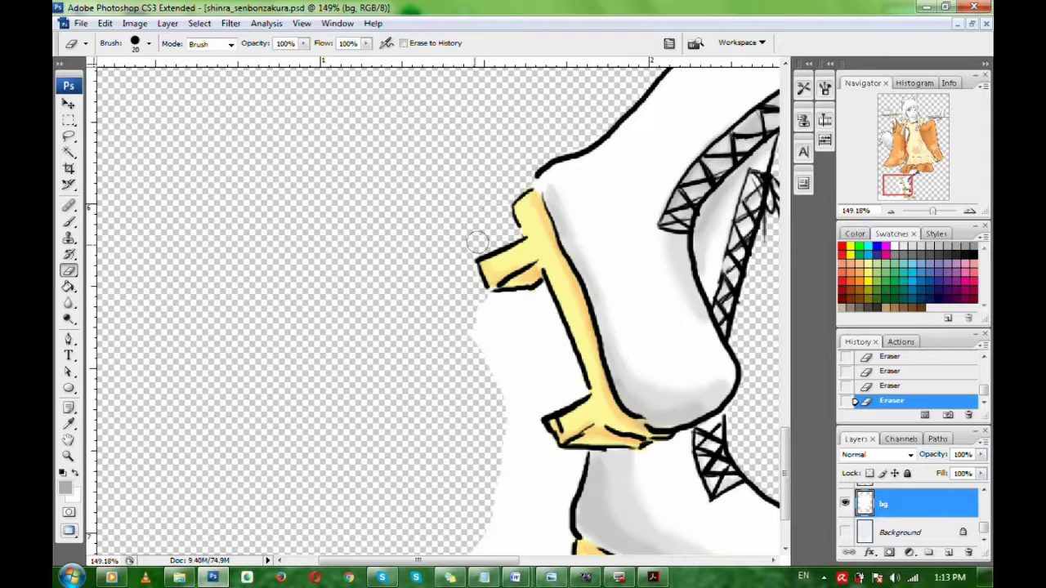
Erase the bg layer's white along the raised sandal's sole and behind the lower boot and its sandal
left_click_drag(508, 276, 414, 169)
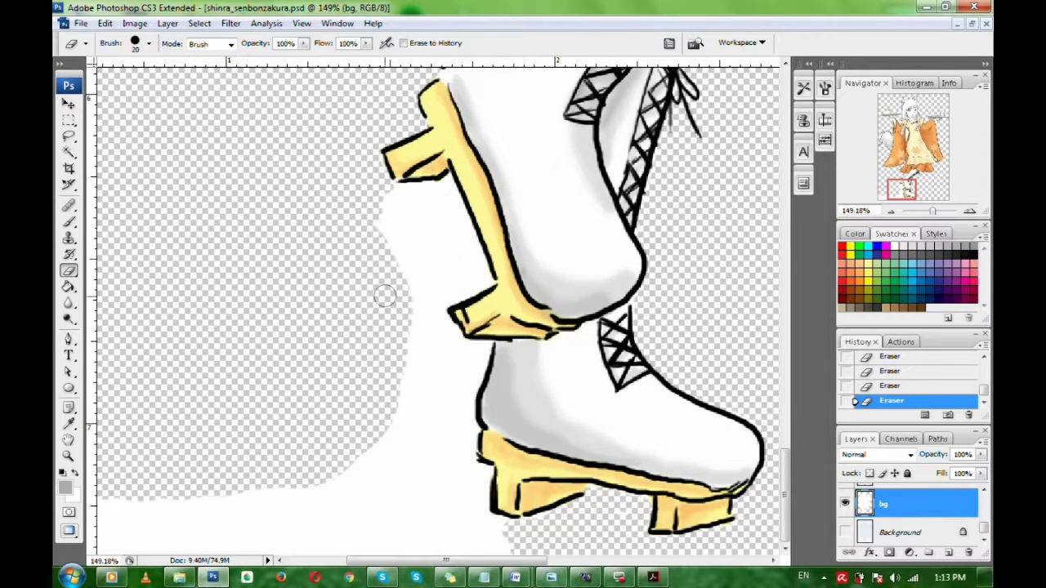
mouse_move(391, 219)
left_mouse_down()
mouse_move(408, 245)
mouse_move(413, 221)
mouse_move(397, 194)
mouse_move(472, 260)
left_mouse_up()
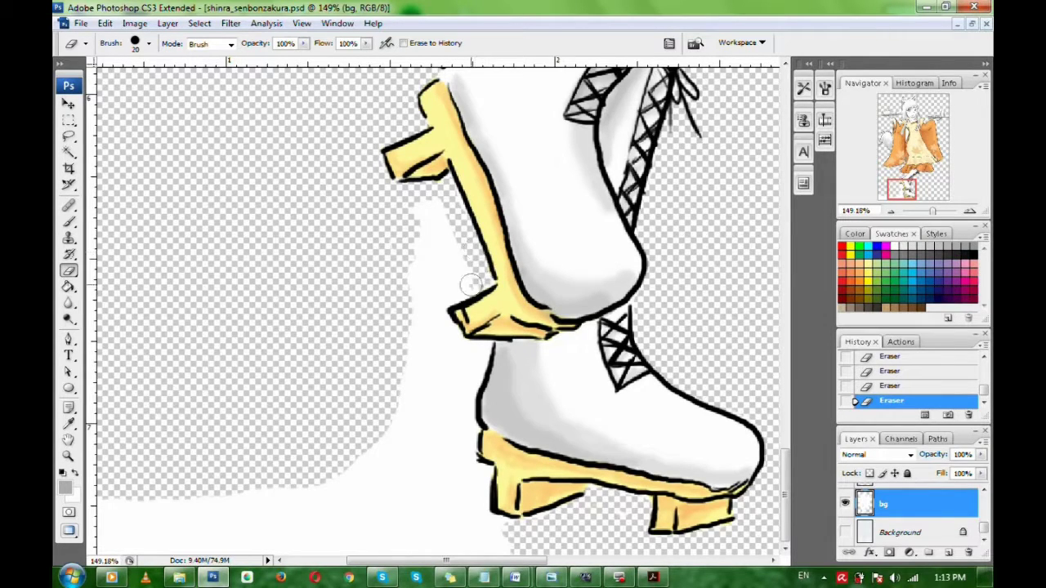
mouse_move(432, 294)
left_mouse_down()
mouse_move(460, 266)
mouse_move(429, 200)
mouse_move(413, 286)
mouse_move(421, 384)
mouse_move(461, 345)
mouse_move(470, 385)
mouse_move(457, 423)
mouse_move(421, 384)
mouse_move(402, 395)
mouse_move(378, 465)
left_mouse_up()
mouse_move(447, 420)
left_mouse_down()
mouse_move(406, 348)
mouse_move(398, 359)
mouse_move(426, 485)
left_mouse_up()
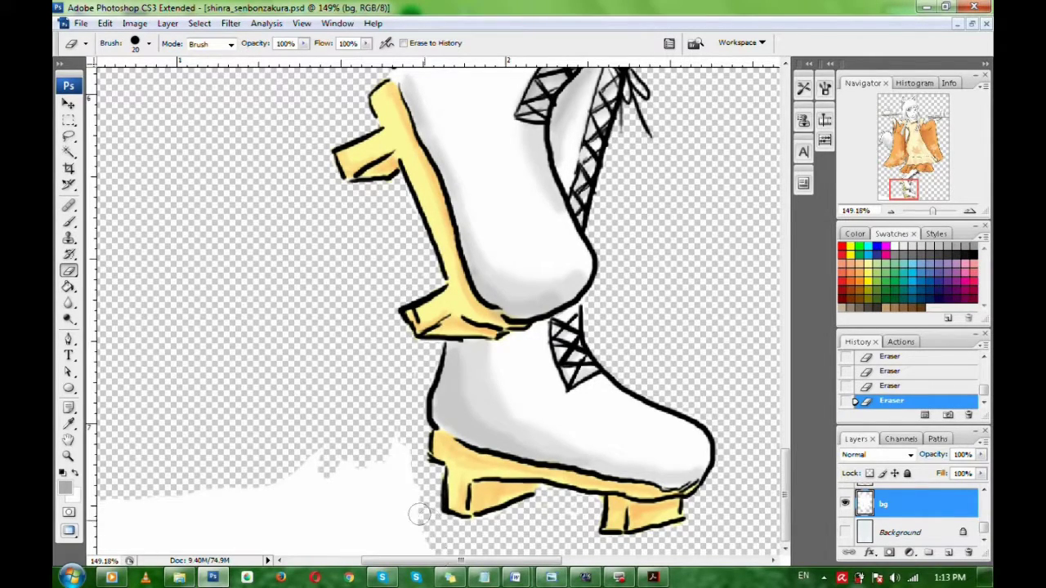
Erase the bg layer's remaining white from beside the lower sandal to the canvas's bottom corner and view the whole figure
mouse_move(419, 513)
left_mouse_down()
mouse_move(394, 448)
mouse_move(384, 507)
mouse_move(373, 495)
mouse_move(364, 523)
mouse_move(340, 443)
mouse_move(320, 531)
mouse_move(304, 491)
mouse_move(298, 515)
mouse_move(292, 475)
mouse_move(248, 523)
mouse_move(227, 506)
mouse_move(209, 531)
mouse_move(203, 503)
mouse_move(170, 552)
mouse_move(143, 466)
mouse_move(122, 523)
mouse_move(111, 471)
left_mouse_up()
left_click_drag(201, 383, 451, 324)
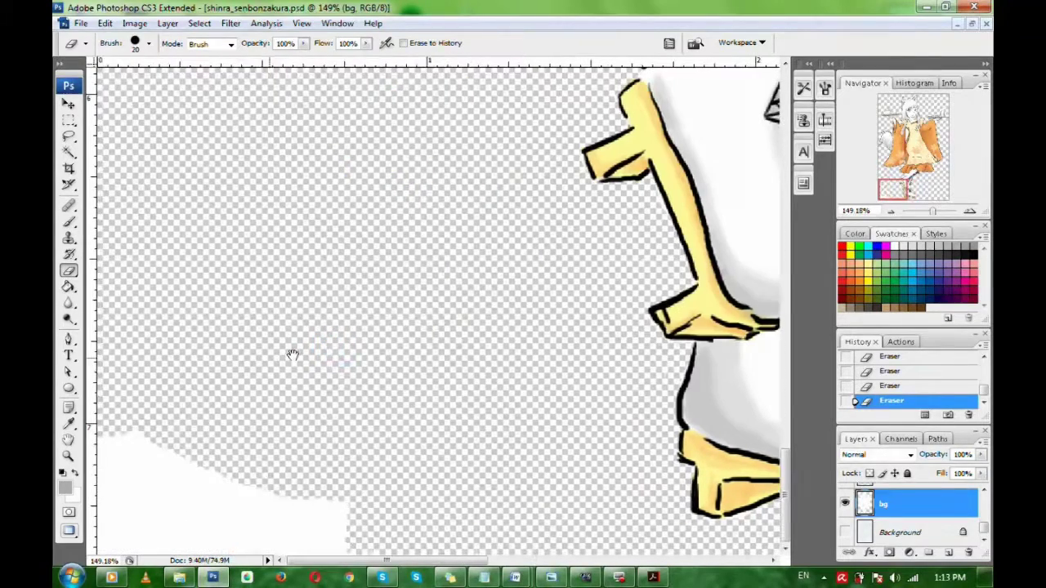
mouse_move(343, 502)
left_mouse_down()
mouse_move(345, 541)
mouse_move(323, 510)
left_mouse_up()
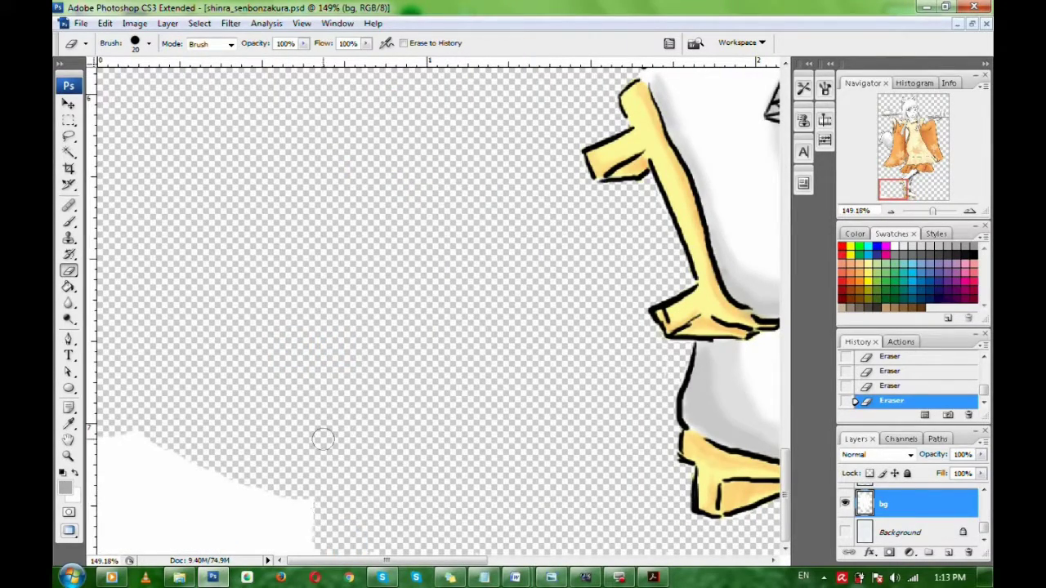
mouse_move(323, 440)
left_mouse_down()
mouse_move(302, 510)
mouse_move(284, 522)
mouse_move(268, 506)
mouse_move(259, 444)
mouse_move(230, 459)
mouse_move(205, 501)
mouse_move(187, 462)
mouse_move(168, 559)
mouse_move(183, 490)
mouse_move(148, 457)
left_mouse_up()
mouse_move(137, 543)
left_mouse_down()
mouse_move(131, 437)
mouse_move(98, 433)
left_mouse_up()
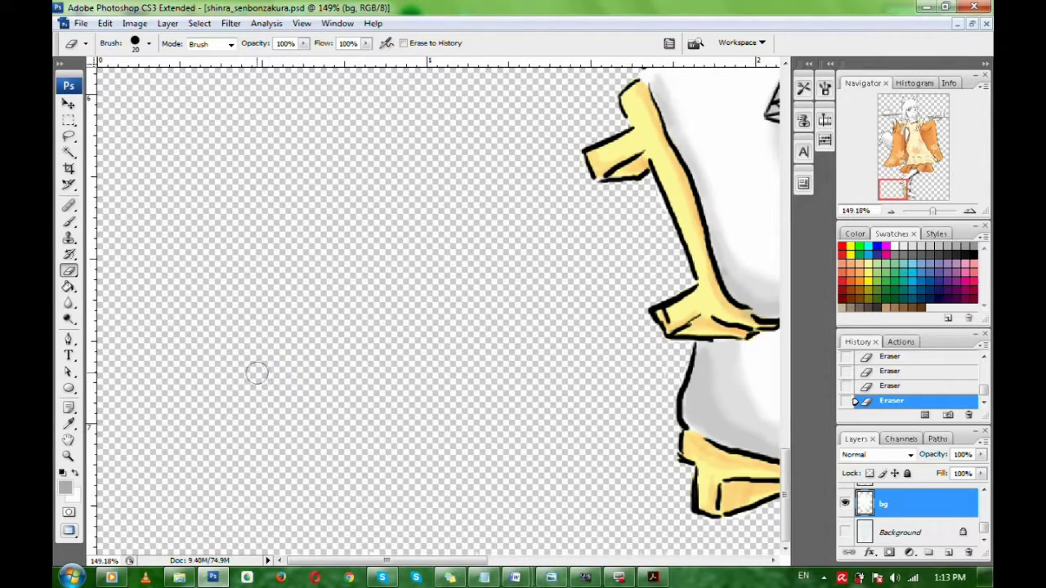
left_click_drag(934, 213, 925, 213)
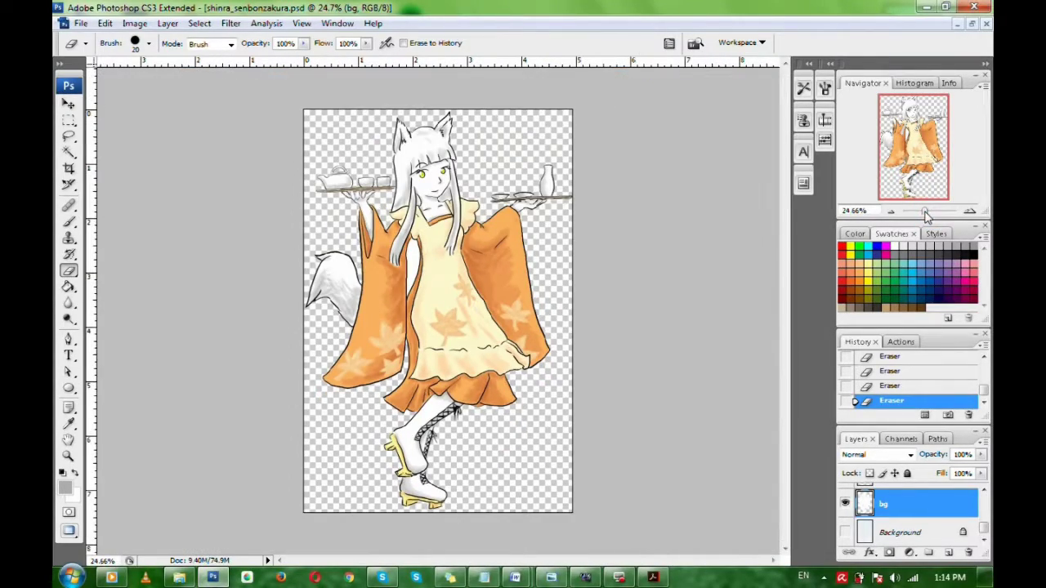